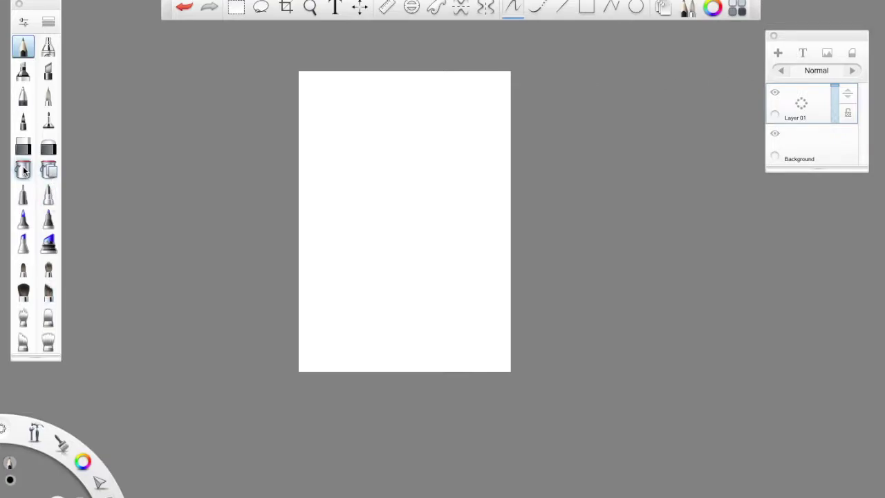
Show the Color Puck, pick a muted blue and flood-fill the canvas on Layer 01.
click(223, 3)
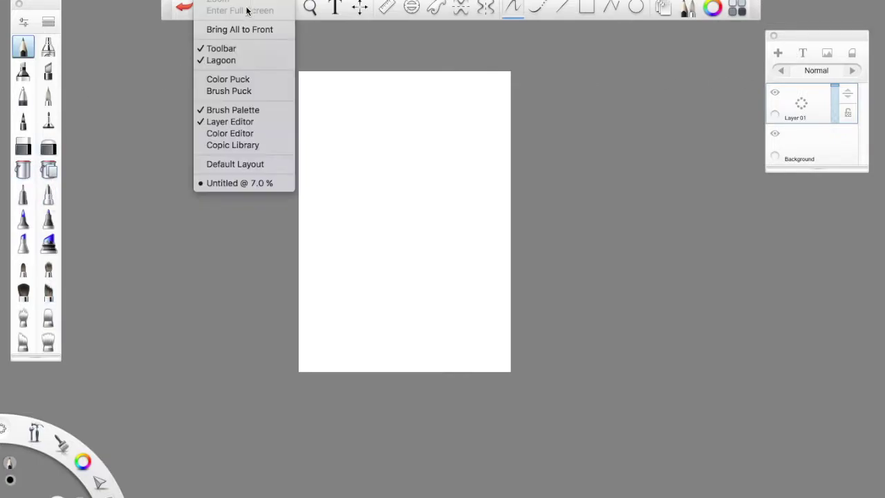
click(242, 80)
click(168, 118)
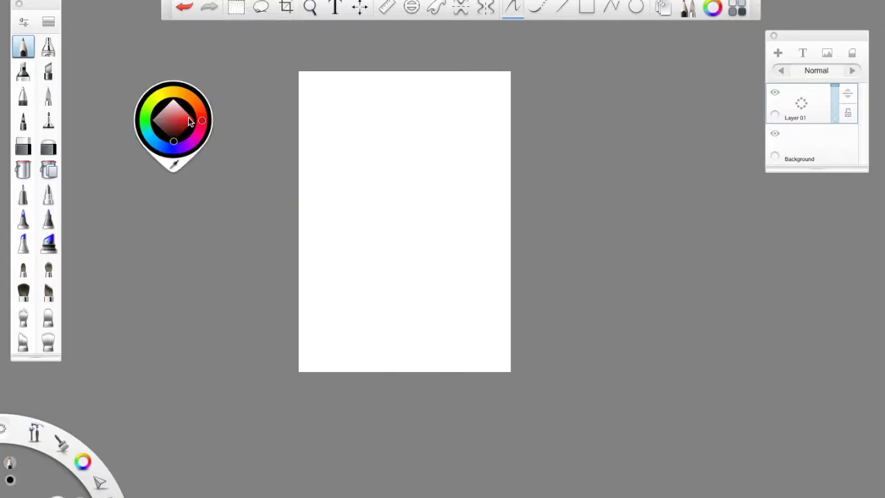
drag(177, 143, 153, 141)
click(163, 119)
click(23, 169)
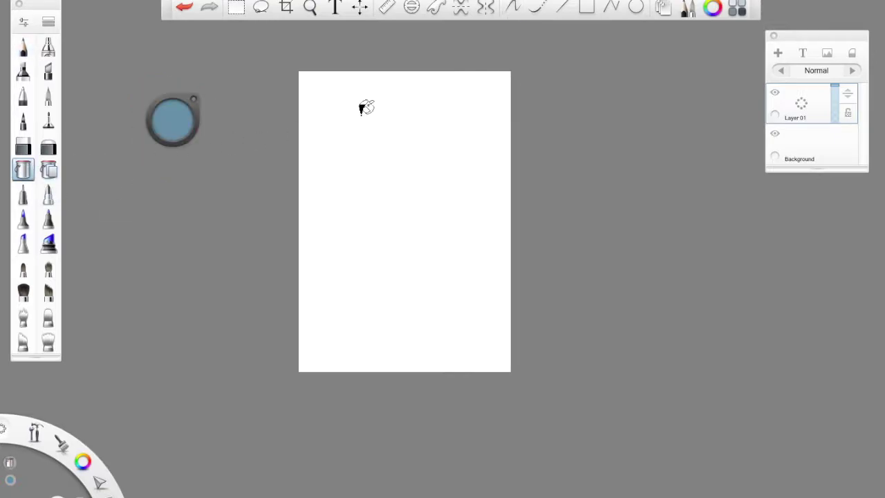
click(373, 135)
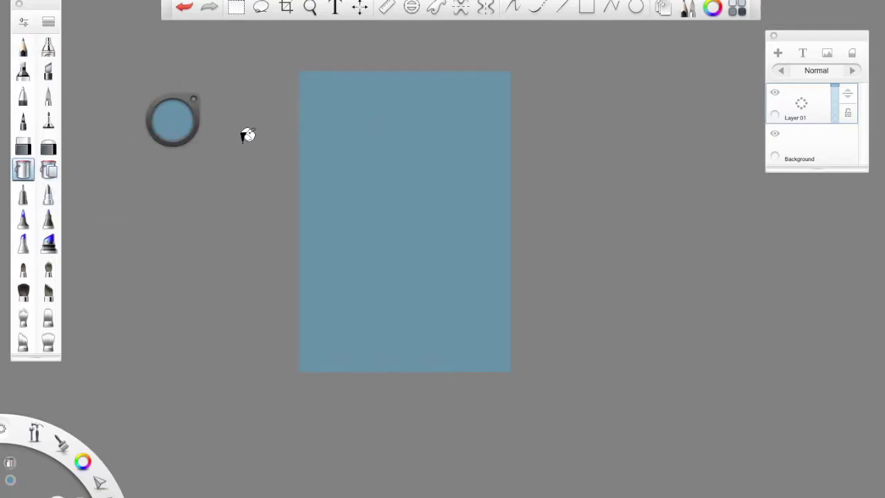
Lighten the colour to a pale sky blue and refill the background layer with it.
click(173, 118)
click(176, 110)
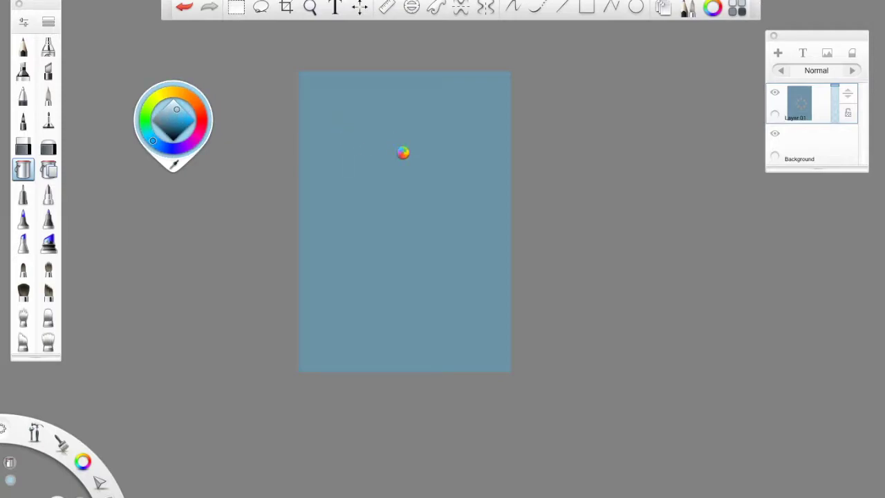
click(440, 116)
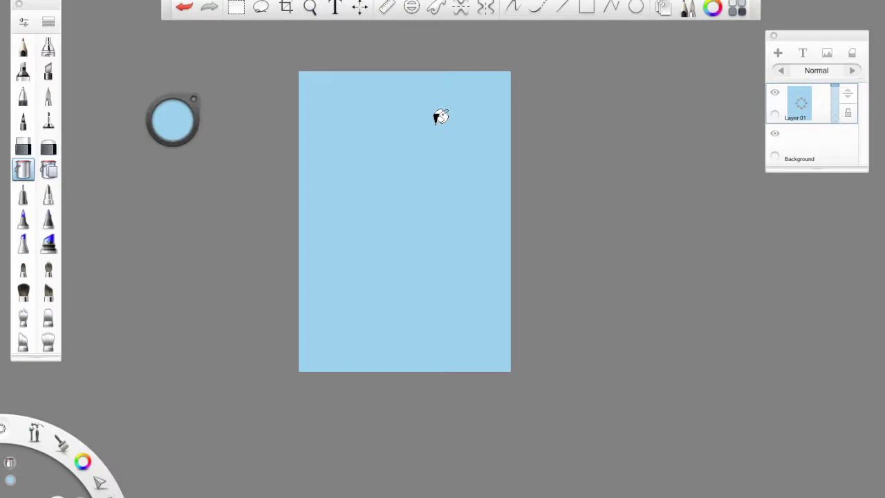
Add a layer above the blue fill and get the brush ready in pale beige with the Ellipse tool.
click(778, 54)
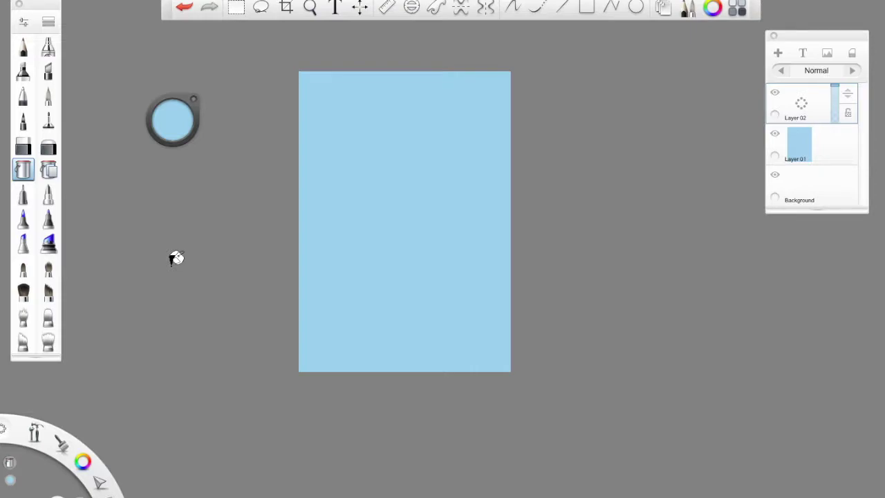
click(47, 118)
click(171, 122)
click(184, 101)
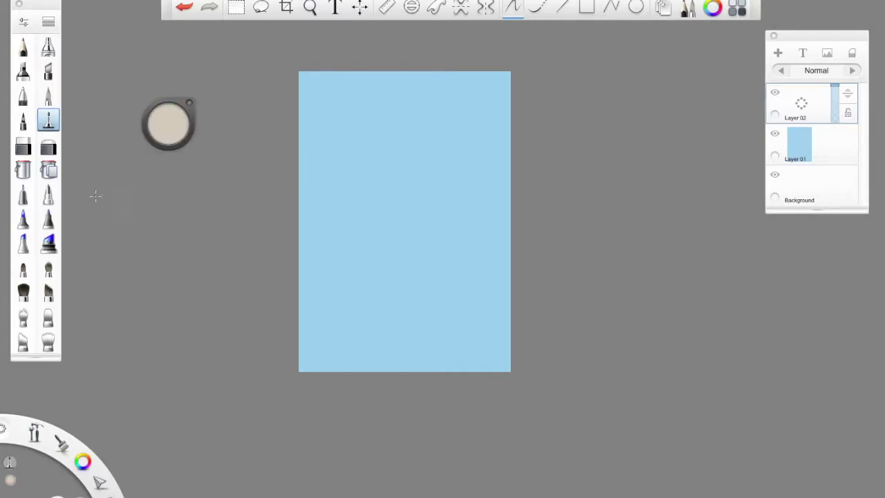
click(635, 7)
Undo the trial ellipse, then show the Brush Puck and place it above the Color Puck.
drag(387, 133, 414, 173)
key(ctrl+z)
click(221, 5)
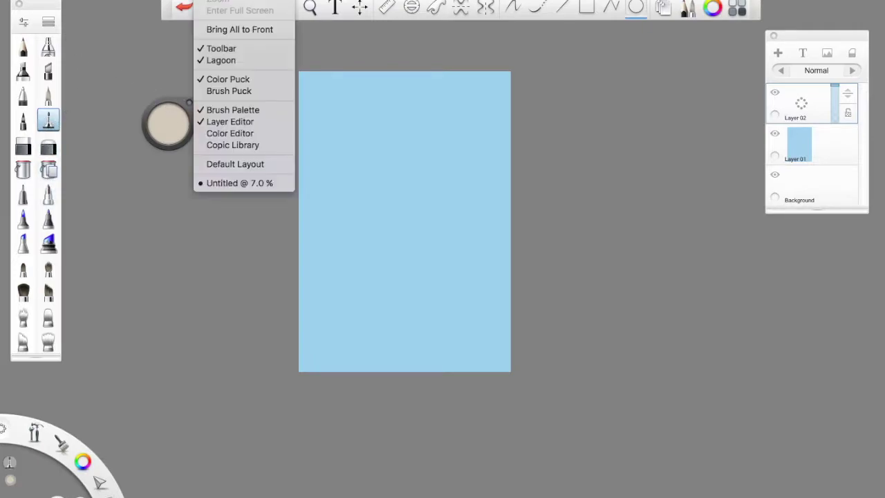
click(233, 91)
click(257, 112)
mouse_move(274, 101)
mouse_down()
mouse_move(136, 46)
mouse_move(181, 51)
mouse_up()
Draw an upright beige ellipse for the head in the upper middle of the canvas and fill it with beige.
mouse_move(408, 72)
mouse_down()
mouse_move(434, 212)
mouse_move(469, 240)
mouse_up()
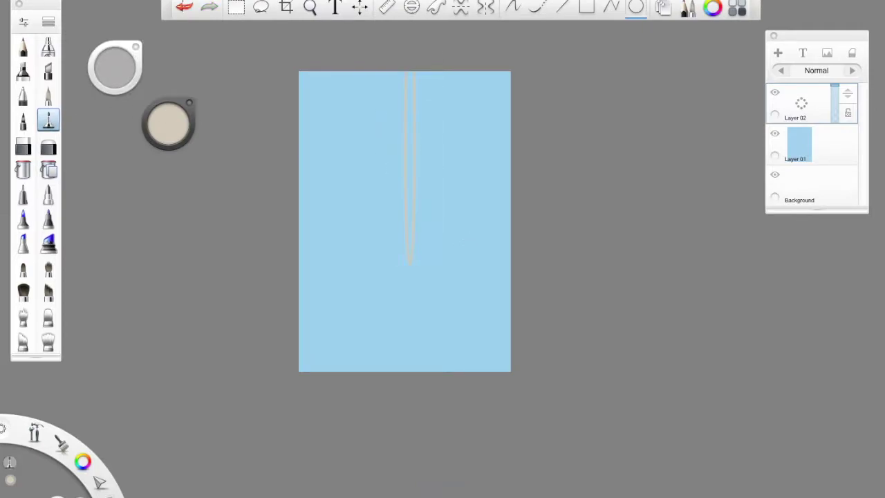
key(ctrl+z)
drag(396, 127, 422, 140)
key(ctrl+z)
click(23, 169)
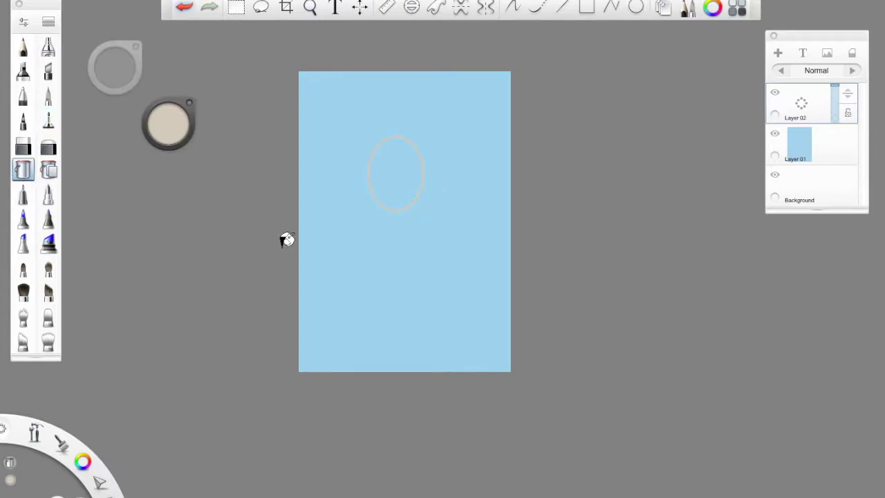
click(394, 181)
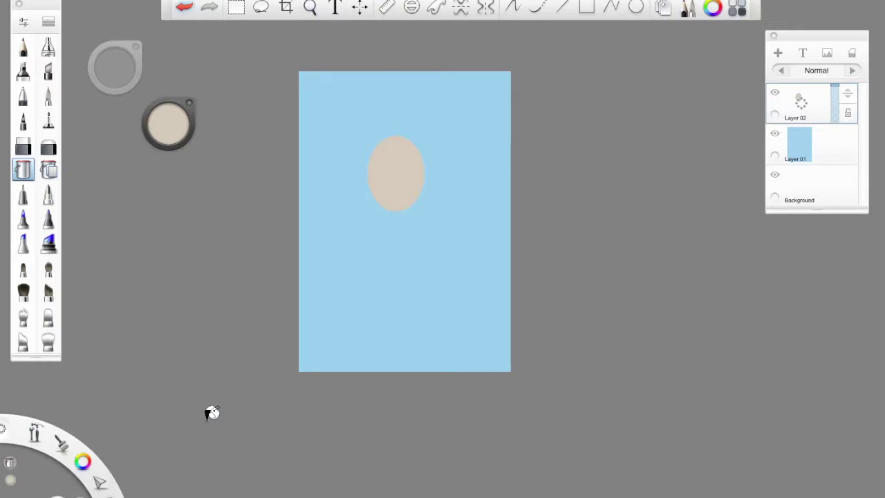
Add a layer beneath the head and outline spiky hair around it in off-white.
click(168, 124)
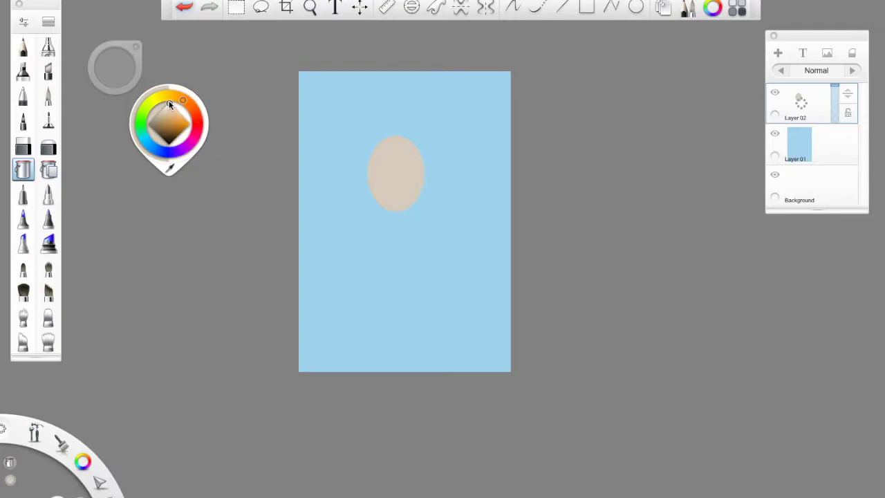
click(170, 121)
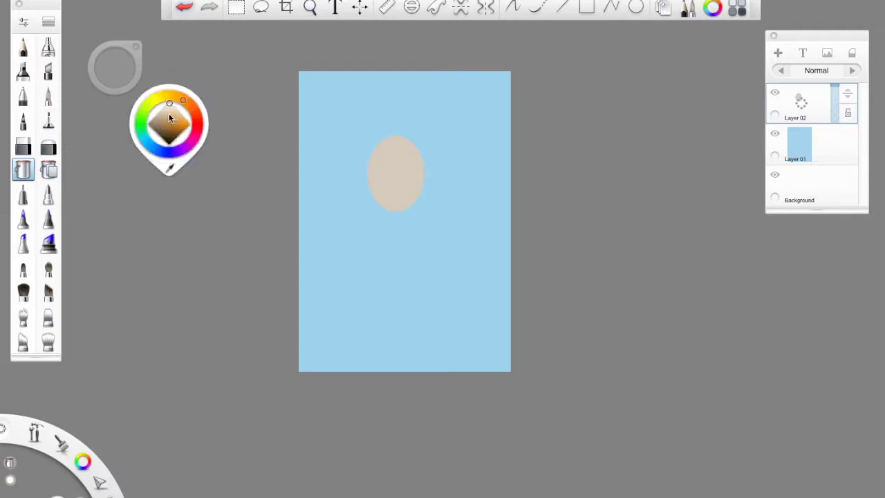
click(48, 120)
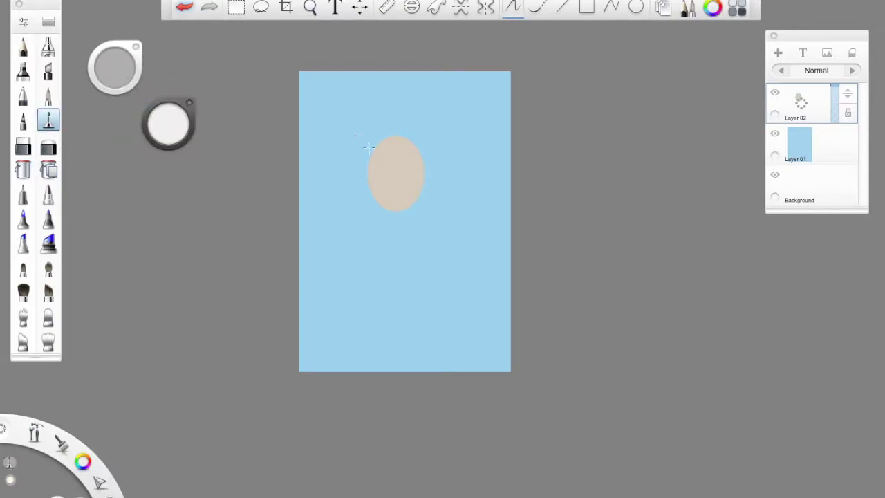
click(777, 52)
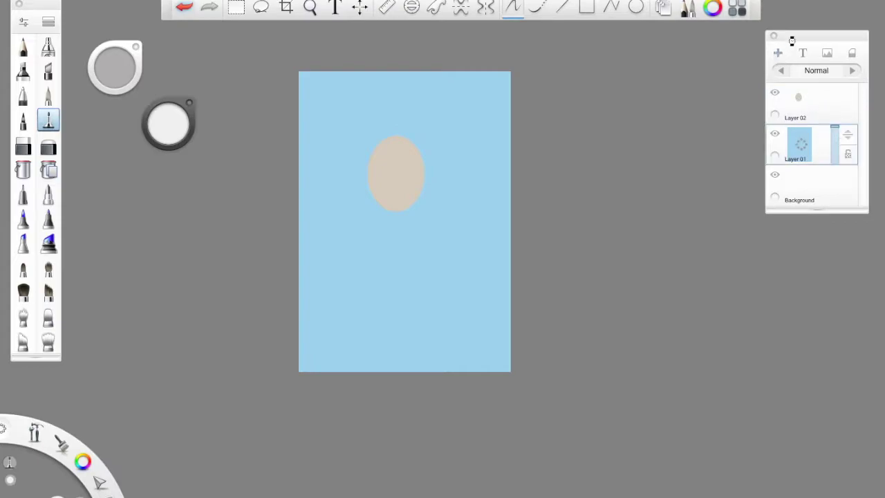
mouse_move(367, 179)
mouse_down()
mouse_move(348, 163)
mouse_move(363, 161)
mouse_move(348, 131)
mouse_move(363, 140)
mouse_move(364, 114)
mouse_move(378, 126)
mouse_move(373, 119)
mouse_move(399, 116)
mouse_move(387, 128)
mouse_move(416, 107)
mouse_move(411, 129)
mouse_move(422, 119)
mouse_move(411, 127)
mouse_move(432, 133)
mouse_move(434, 125)
mouse_move(436, 142)
mouse_move(428, 141)
mouse_move(448, 150)
mouse_move(433, 153)
mouse_move(443, 157)
mouse_move(423, 182)
mouse_up()
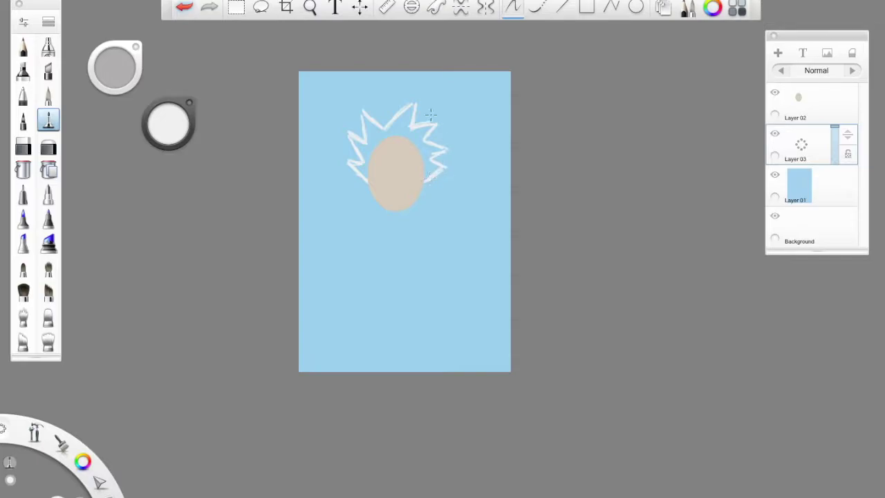
drag(360, 111, 366, 134)
click(23, 169)
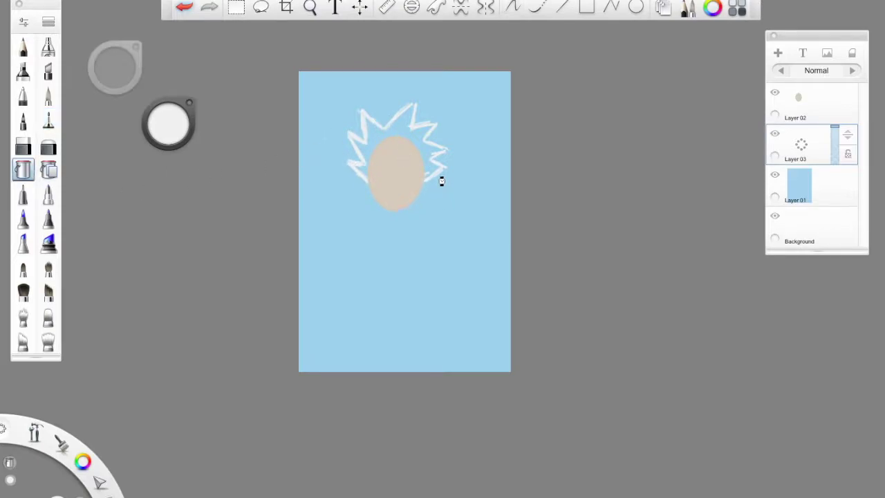
click(418, 188)
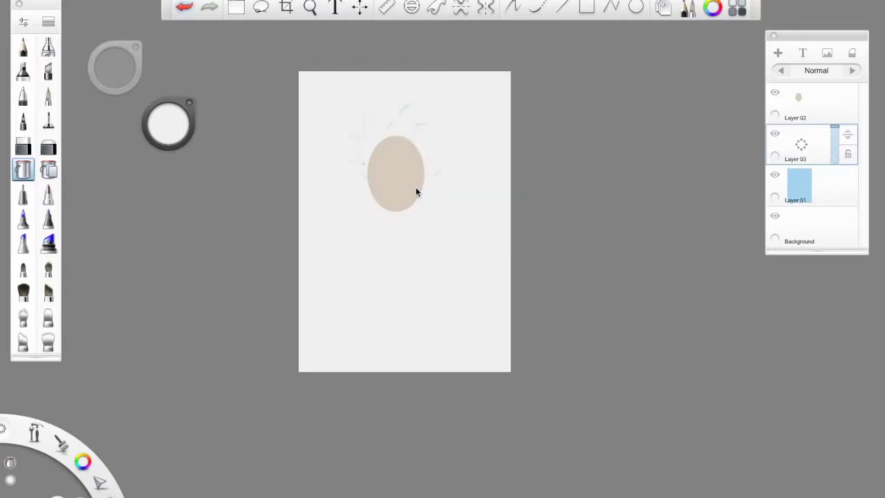
key(ctrl+z)
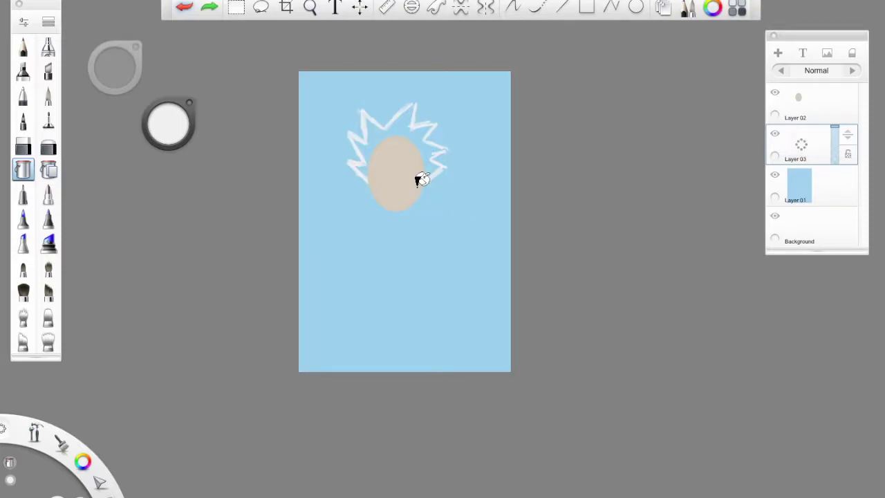
Close the gaps in the spiky hair outline with the brush and fill the hair with off-white.
click(48, 120)
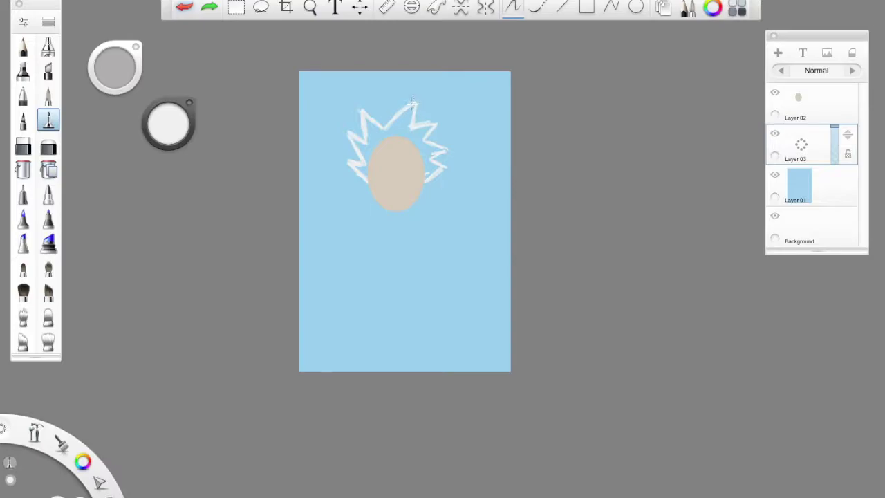
drag(357, 136, 348, 130)
mouse_move(436, 124)
mouse_down()
mouse_move(452, 140)
mouse_move(436, 160)
mouse_move(429, 180)
mouse_up()
key(f)
click(405, 130)
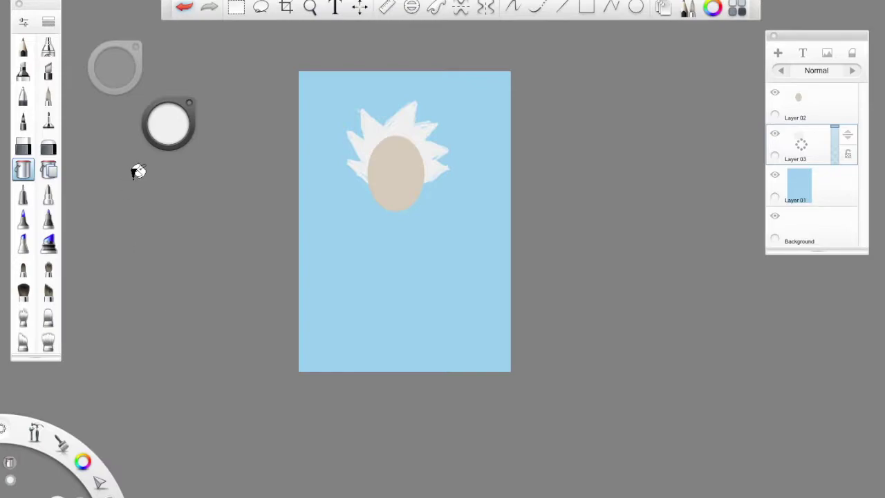
Add a layer on top of the head layer and paint two round off-white eyes on the face.
click(48, 120)
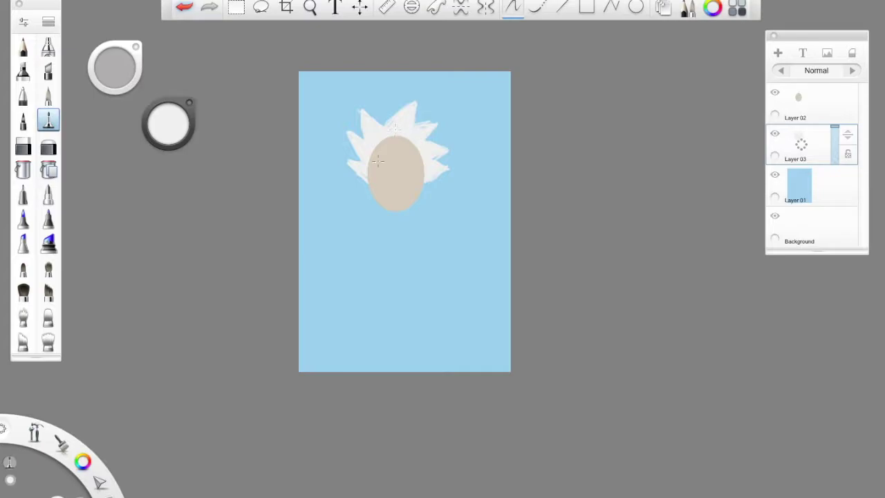
click(775, 53)
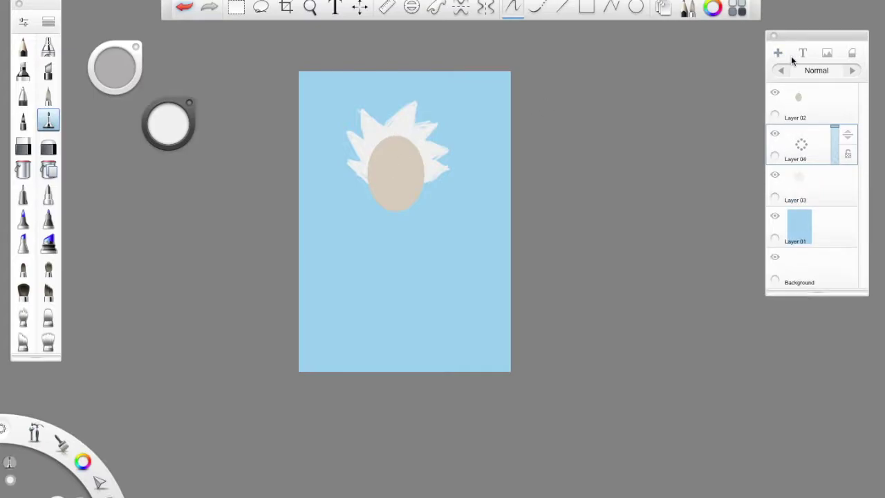
drag(383, 170, 380, 168)
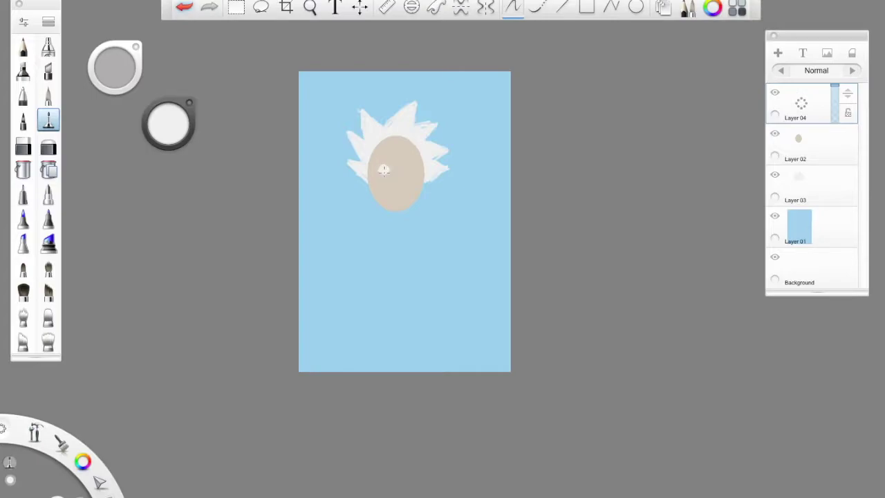
click(383, 168)
click(404, 168)
Switch the colour to black and paint a pupil in each eye and a wide open mouth.
click(168, 126)
drag(172, 107, 171, 147)
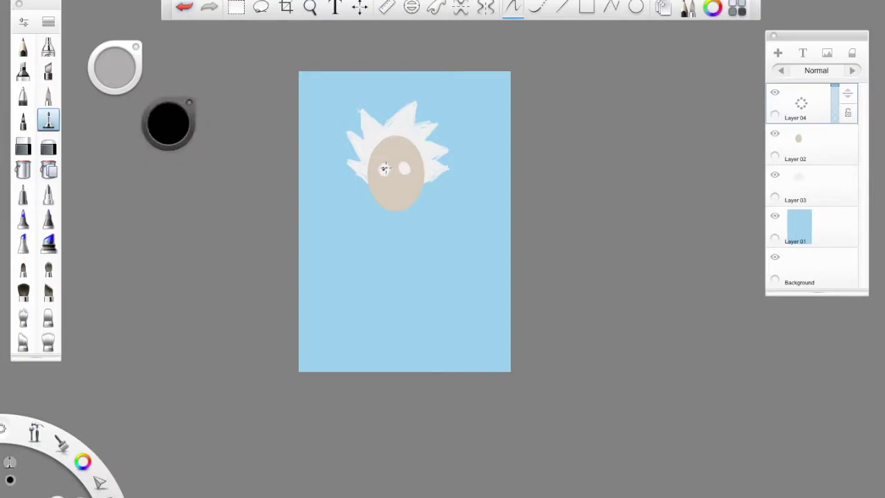
click(384, 169)
click(403, 168)
mouse_move(383, 186)
mouse_down()
mouse_move(413, 181)
mouse_move(408, 197)
mouse_move(387, 199)
mouse_move(379, 188)
mouse_move(389, 197)
mouse_move(415, 185)
mouse_move(380, 188)
mouse_up()
Switch the colour to white and paint rows of small teeth inside the black mouth.
click(167, 123)
click(169, 91)
mouse_move(392, 188)
mouse_down()
mouse_move(384, 186)
mouse_move(415, 184)
mouse_move(387, 197)
mouse_move(412, 195)
mouse_move(412, 185)
mouse_up()
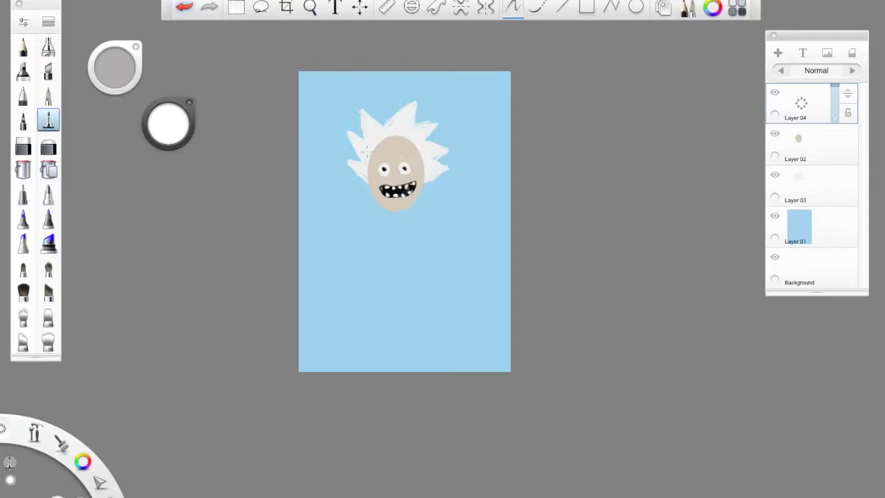
Pick a mid grey and paint a single straight eyebrow across the face above both eyes.
click(170, 125)
click(160, 112)
click(162, 129)
click(149, 121)
drag(379, 159, 408, 160)
Shade the hair spikes with grey strokes around the head and add a small grey nose between eyes and mouth.
mouse_move(346, 163)
mouse_down()
mouse_move(365, 181)
mouse_move(348, 133)
mouse_move(360, 142)
mouse_move(353, 163)
mouse_move(365, 181)
mouse_move(357, 141)
mouse_move(369, 139)
mouse_move(367, 181)
mouse_up()
drag(423, 97, 413, 116)
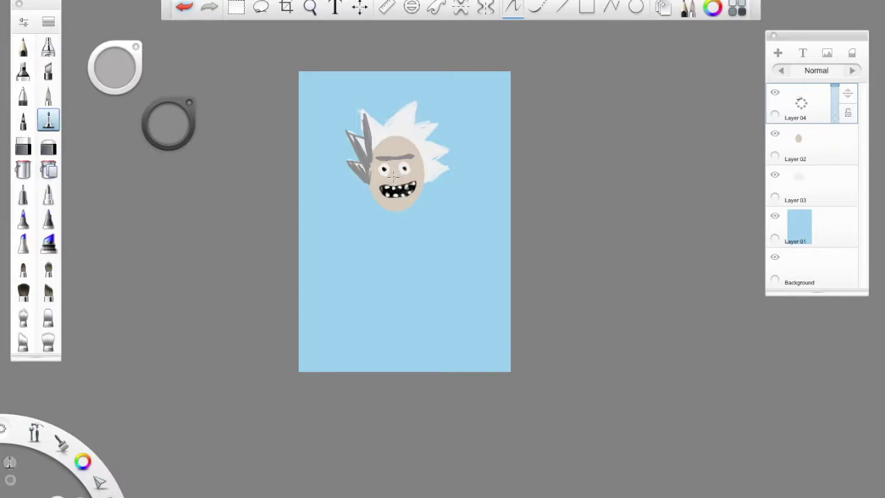
click(193, 5)
drag(394, 179, 399, 179)
mouse_move(362, 114)
mouse_down()
mouse_move(362, 136)
mouse_move(363, 120)
mouse_move(408, 107)
mouse_move(389, 126)
mouse_move(411, 107)
mouse_up()
mouse_move(417, 128)
mouse_down()
mouse_move(436, 124)
mouse_move(439, 153)
mouse_move(424, 147)
mouse_move(447, 148)
mouse_move(435, 161)
mouse_move(448, 167)
mouse_up()
drag(370, 116, 368, 124)
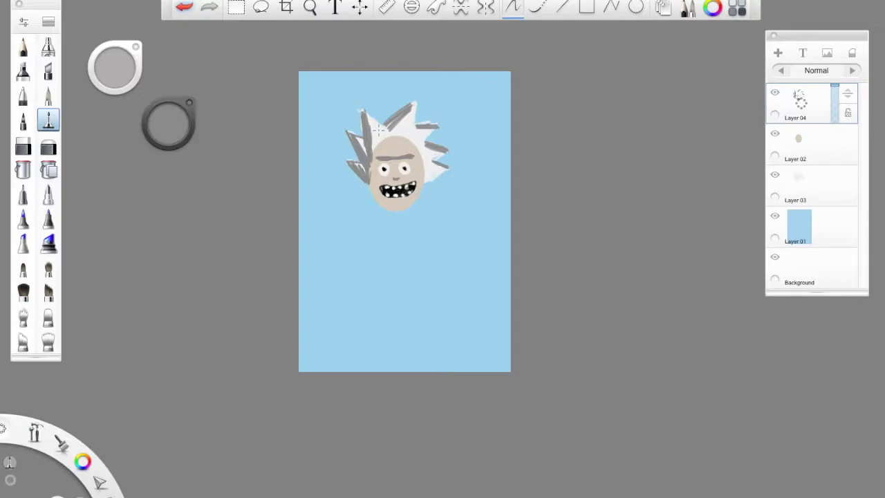
Pick a light green and paint a small patch of drool on the chin below the mouth.
click(169, 123)
click(140, 128)
click(171, 113)
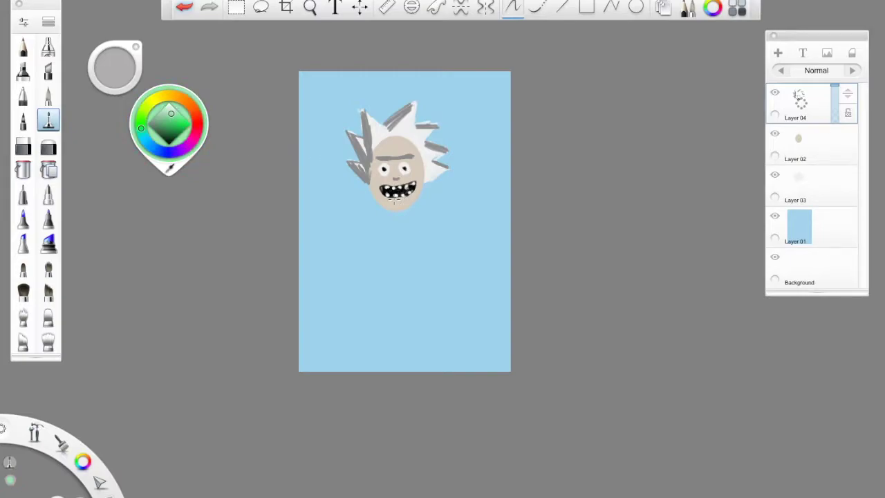
drag(399, 198, 403, 200)
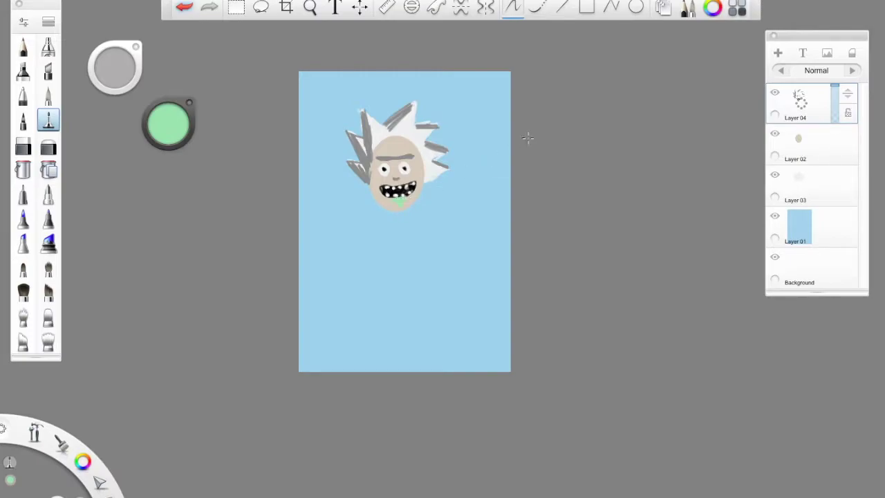
Pick a very light grey, enlarge the brush and paint the torso, two arms and legs below the head.
click(173, 125)
click(151, 116)
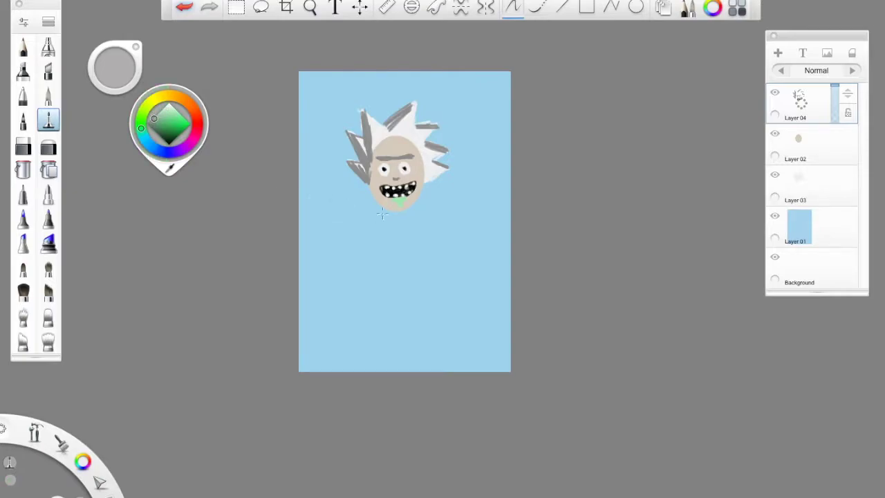
click(163, 117)
click(164, 107)
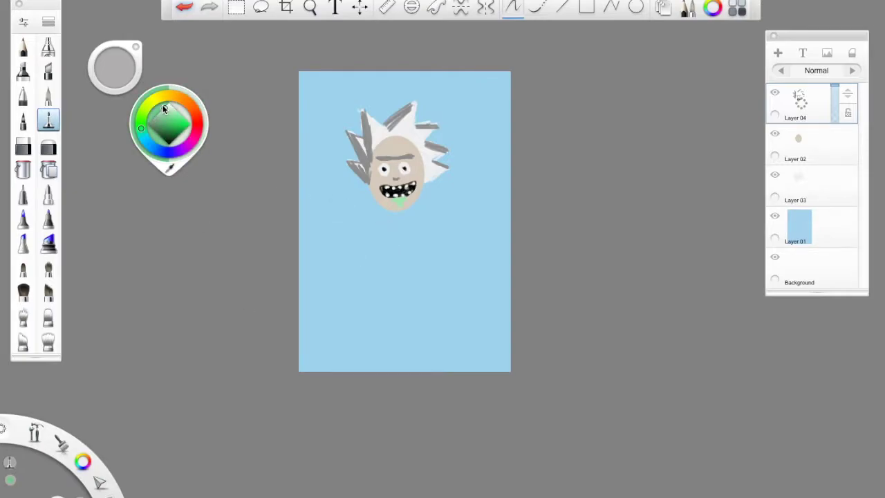
click(163, 109)
click(390, 215)
drag(378, 222, 375, 246)
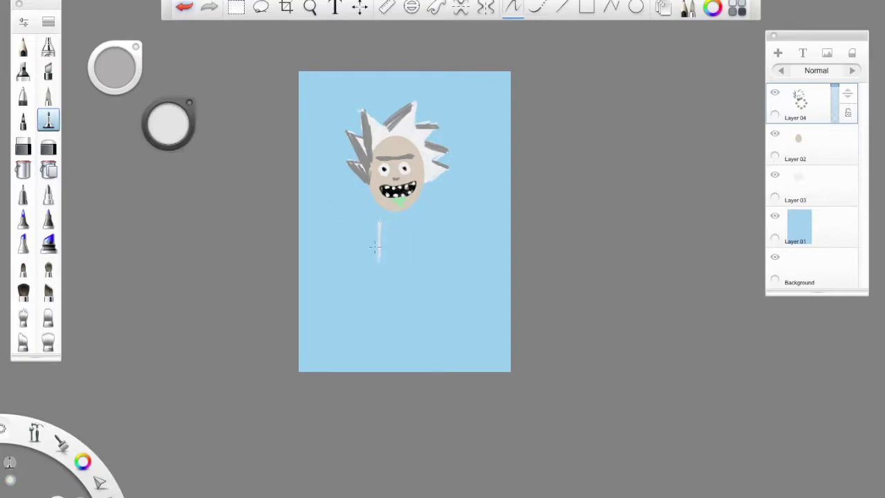
mouse_move(115, 67)
mouse_down()
mouse_move(154, 54)
mouse_move(269, 47)
mouse_up()
mouse_move(378, 221)
mouse_down()
mouse_move(378, 258)
mouse_move(388, 228)
mouse_move(418, 221)
mouse_move(402, 297)
mouse_move(388, 282)
mouse_move(379, 311)
mouse_move(340, 335)
mouse_up()
mouse_move(425, 230)
mouse_down()
mouse_move(473, 327)
mouse_move(430, 231)
mouse_up()
mouse_move(391, 321)
mouse_down()
mouse_move(371, 230)
mouse_move(359, 311)
mouse_move(415, 275)
mouse_move(420, 291)
mouse_move(402, 269)
mouse_move(387, 332)
mouse_move(426, 322)
mouse_move(380, 315)
mouse_move(382, 326)
mouse_move(408, 324)
mouse_move(380, 338)
mouse_move(375, 351)
mouse_move(385, 335)
mouse_move(420, 364)
mouse_move(427, 332)
mouse_move(413, 365)
mouse_up()
Pick a dark grey, adjust the brush size and paint two trouser legs below the torso, undoing a stray stroke.
click(168, 123)
drag(175, 125, 163, 141)
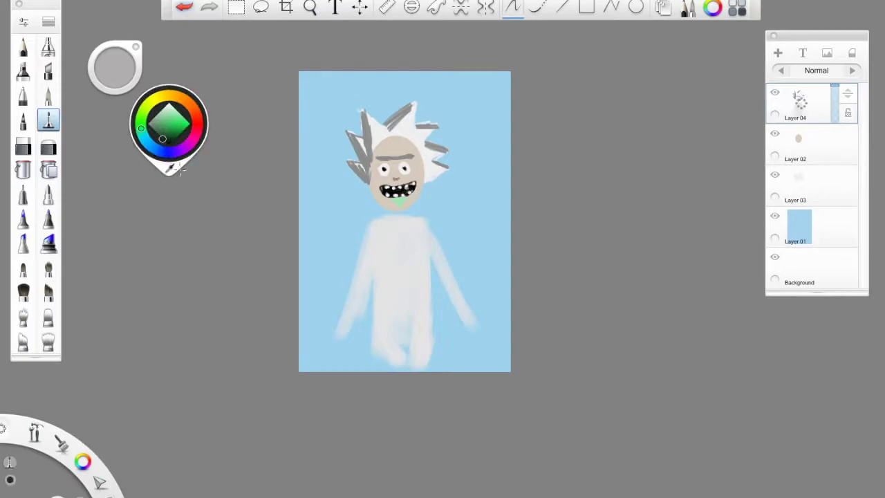
click(148, 124)
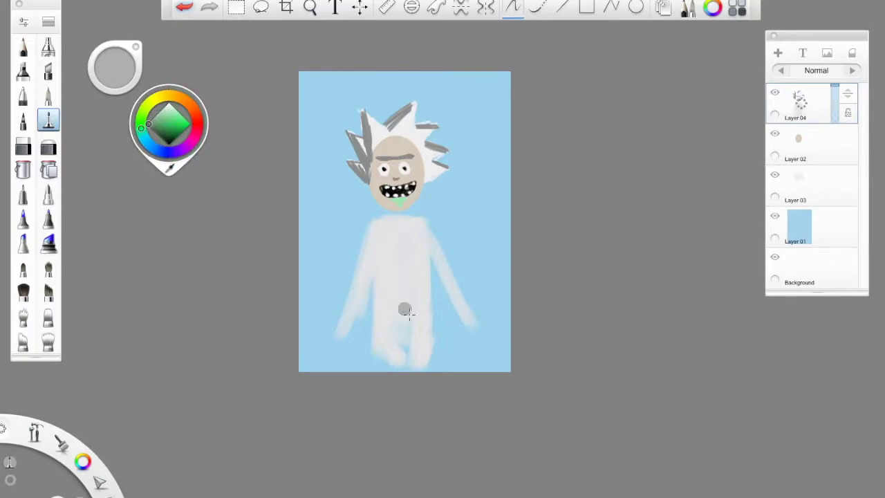
mouse_move(127, 72)
mouse_down()
mouse_move(115, 89)
mouse_move(129, 114)
mouse_up()
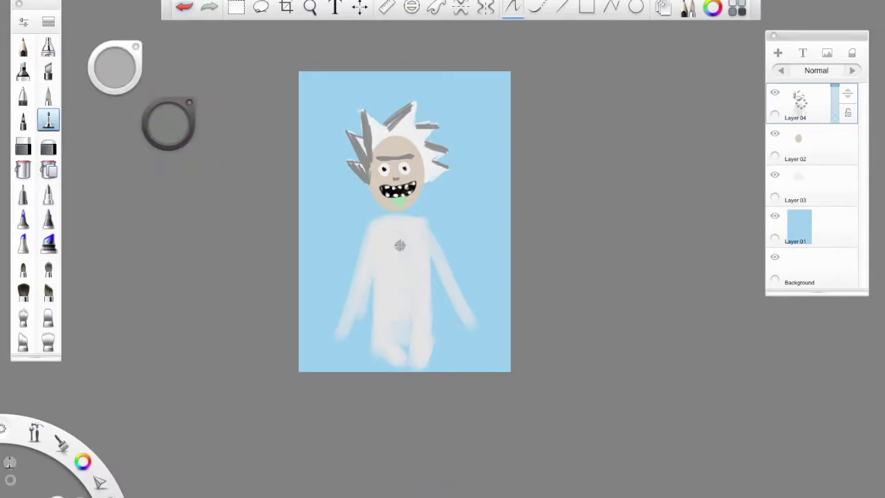
mouse_move(399, 322)
mouse_down()
mouse_move(405, 330)
mouse_move(391, 333)
mouse_move(389, 366)
mouse_move(412, 329)
mouse_move(422, 369)
mouse_move(418, 336)
mouse_move(356, 339)
mouse_up()
key(ctrl+z)
click(178, 145)
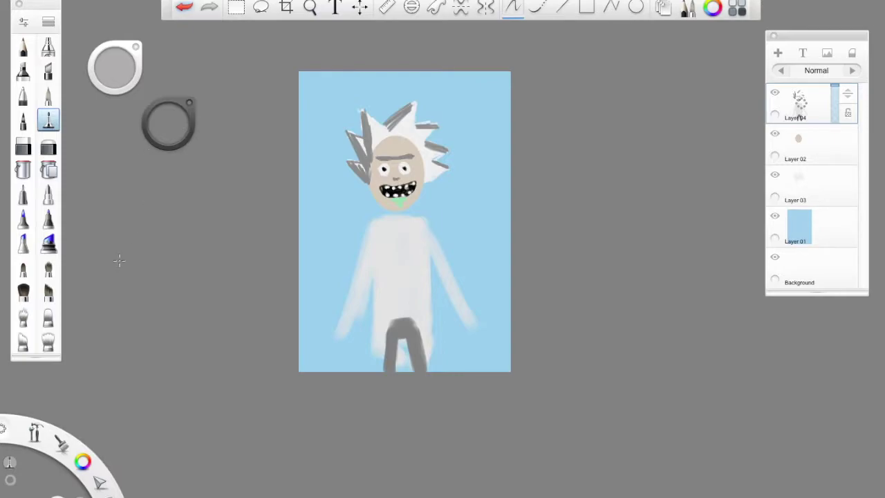
Sample the skin colour from the forehead and paint a short neck between the chin and the coat.
click(181, 125)
click(169, 168)
click(382, 145)
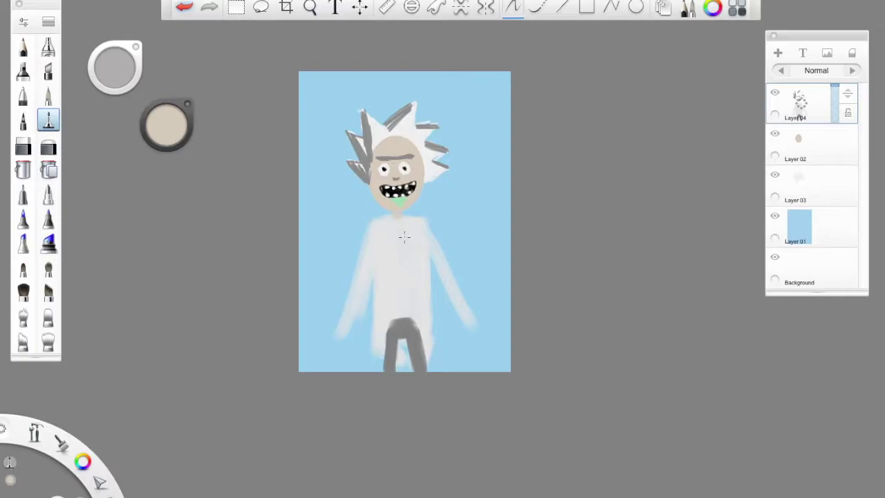
drag(397, 209, 398, 225)
Pick a brown tone, shift it towards reddish brown and paint a belt across the top of the trousers.
click(166, 125)
click(151, 125)
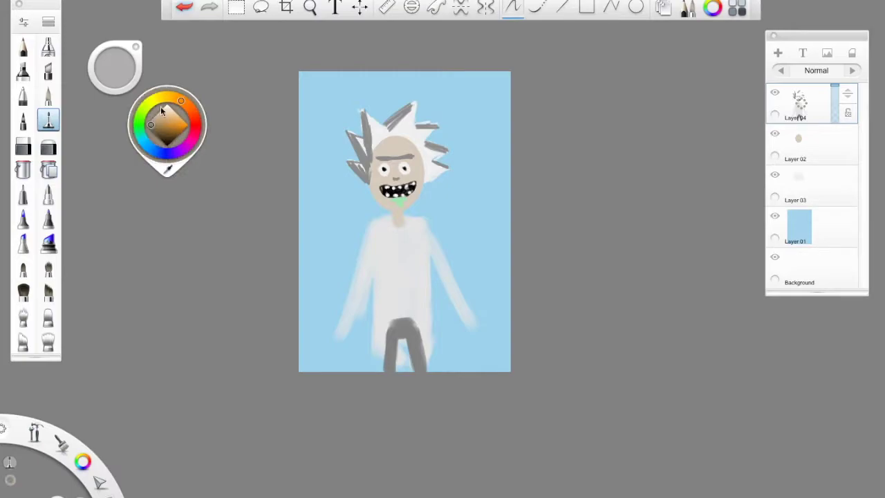
click(401, 328)
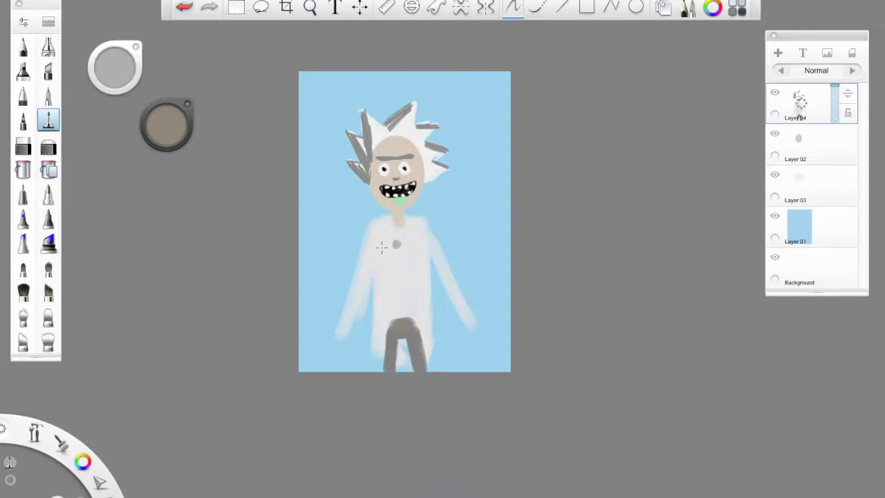
click(166, 124)
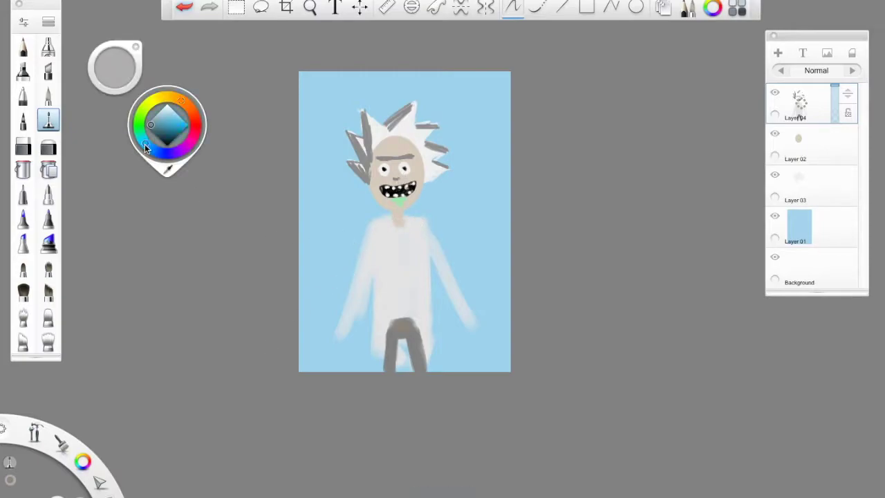
drag(193, 114, 185, 108)
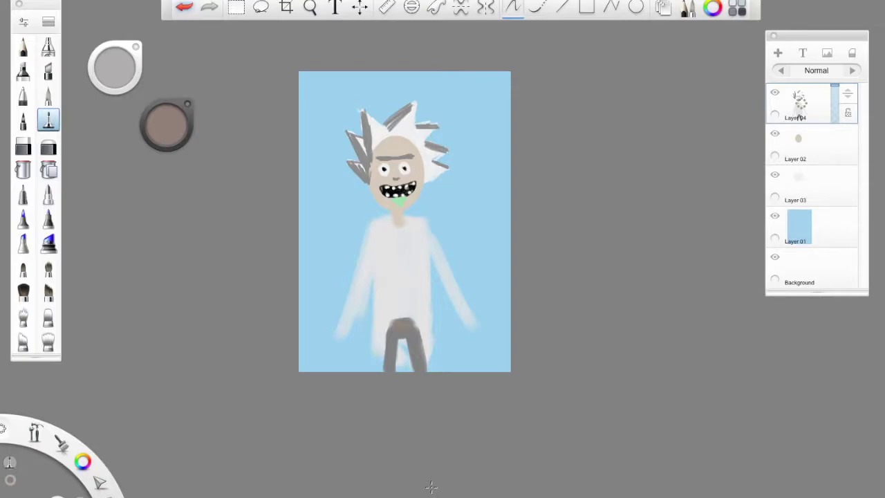
Sample the green of the drool and paint a shirt down the middle of the coat plus a cuff at each wrist.
drag(165, 126, 399, 195)
click(165, 122)
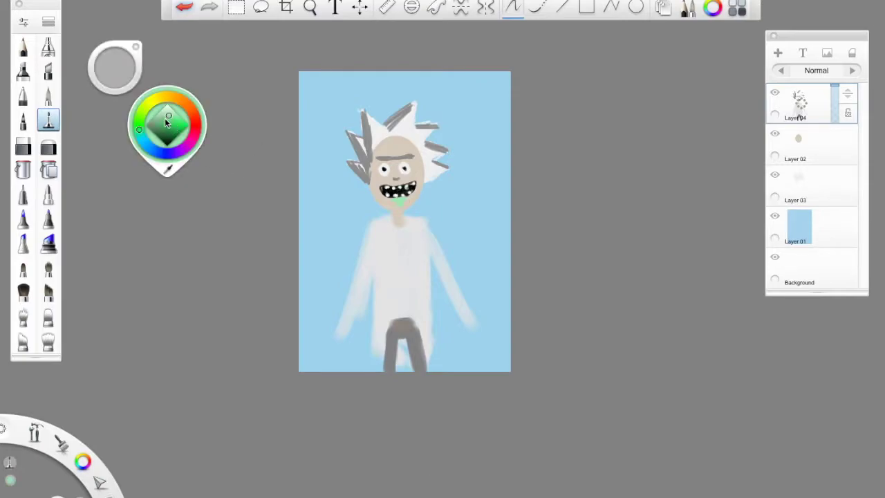
drag(397, 231, 399, 321)
drag(392, 227, 392, 301)
drag(398, 251, 399, 265)
mouse_move(404, 231)
mouse_down()
mouse_move(404, 318)
mouse_move(404, 284)
mouse_up()
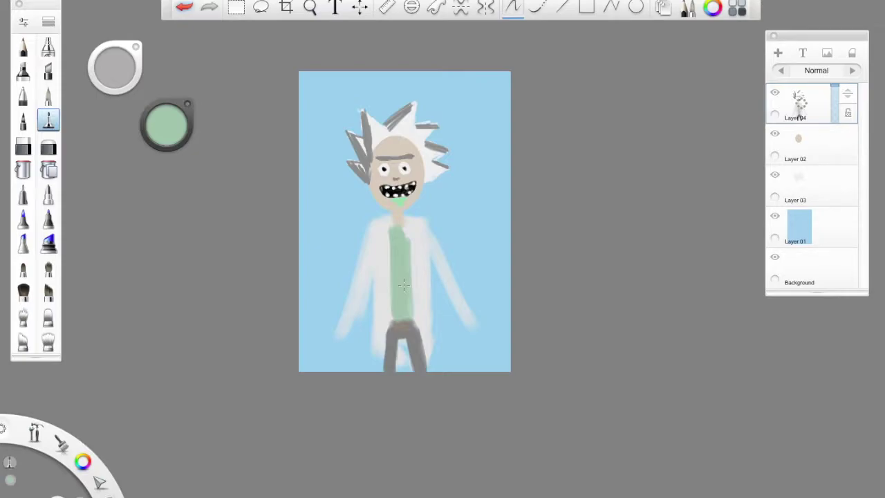
drag(336, 338, 344, 336)
drag(471, 332, 479, 334)
Sample the skin colour from the forehead and paint a small hand below each green cuff.
click(173, 135)
click(169, 170)
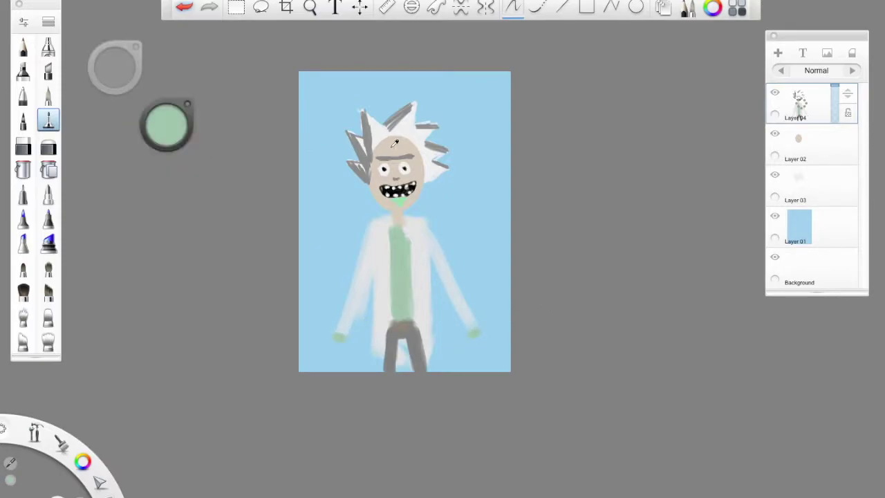
click(395, 143)
drag(334, 343, 338, 354)
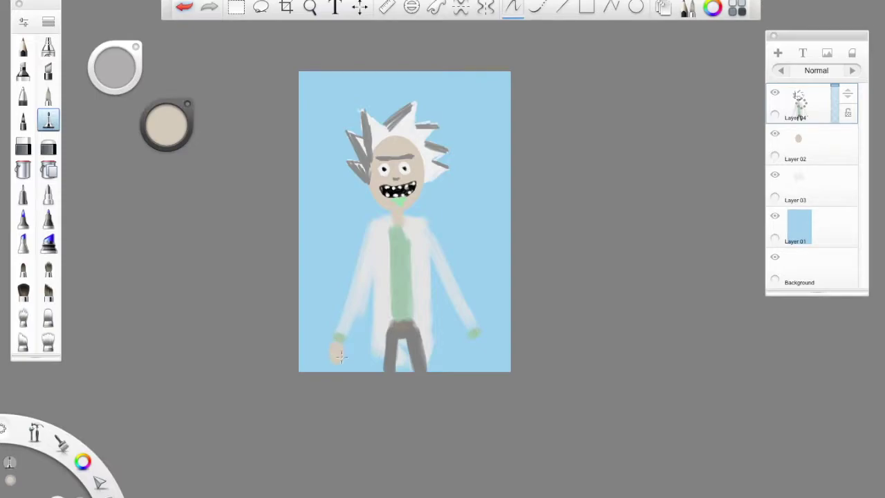
drag(478, 352, 485, 361)
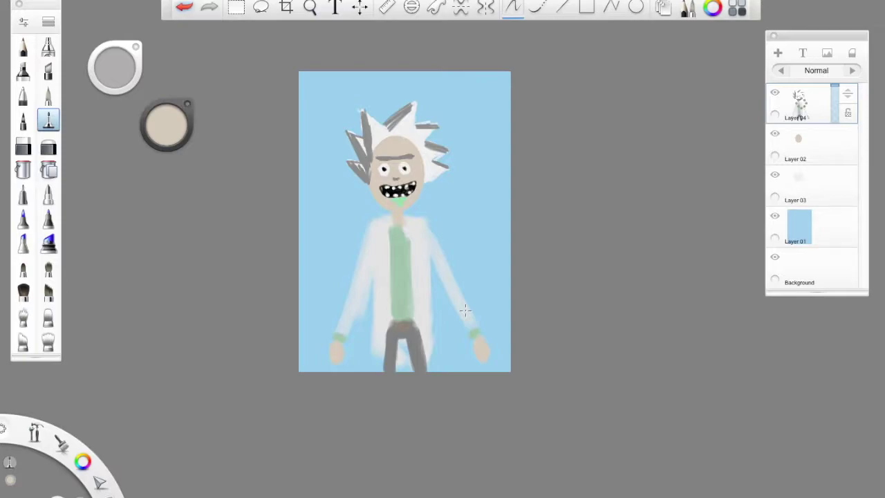
Sample the background blue, lighten it and paint over the white and grey hair on both sides of the head.
click(168, 130)
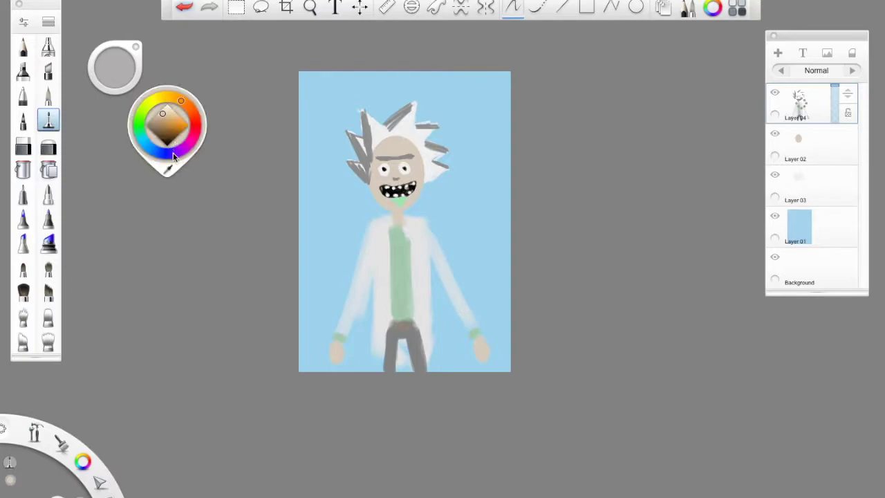
click(170, 167)
click(325, 108)
mouse_move(169, 124)
mouse_down()
mouse_move(168, 108)
mouse_move(168, 117)
mouse_up()
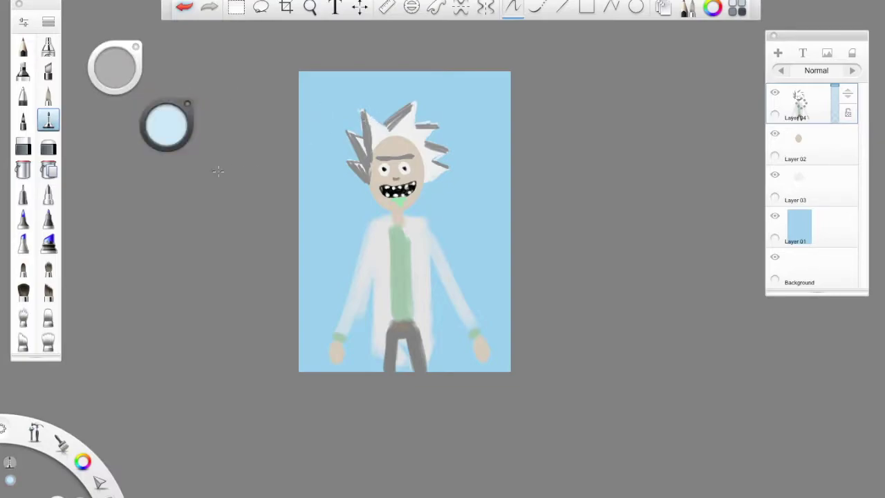
mouse_move(371, 137)
mouse_down()
mouse_move(364, 116)
mouse_move(380, 138)
mouse_move(382, 129)
mouse_move(373, 140)
mouse_move(357, 138)
mouse_move(366, 181)
mouse_move(369, 148)
mouse_move(371, 181)
mouse_up()
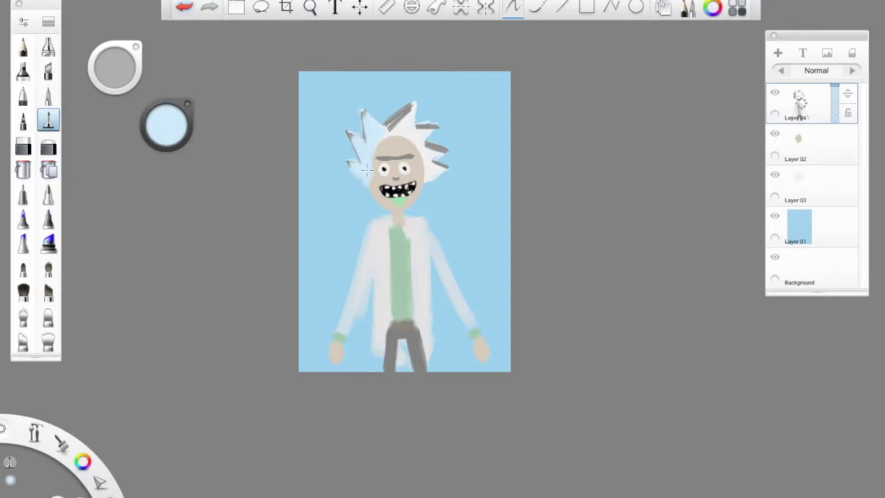
mouse_move(391, 130)
mouse_down()
mouse_move(411, 109)
mouse_move(406, 124)
mouse_move(409, 109)
mouse_move(419, 145)
mouse_move(416, 131)
mouse_move(432, 149)
mouse_move(426, 181)
mouse_move(416, 136)
mouse_move(372, 149)
mouse_move(399, 132)
mouse_up()
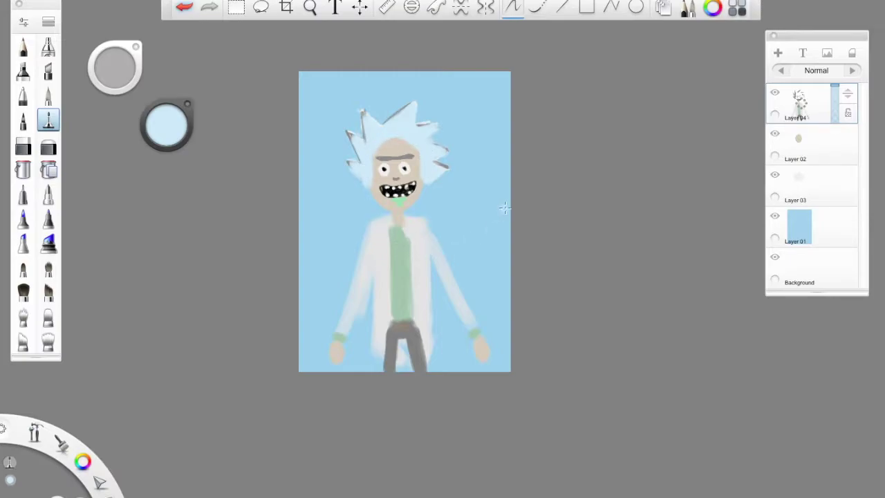
Cover the remaining grey strokes along the edges and tips of the hair spikes with the pale blue.
mouse_move(351, 134)
mouse_down()
mouse_move(367, 154)
mouse_move(366, 123)
mouse_move(348, 164)
mouse_up()
mouse_move(395, 117)
mouse_down()
mouse_move(415, 109)
mouse_move(418, 138)
mouse_move(412, 130)
mouse_move(428, 127)
mouse_move(421, 142)
mouse_move(448, 169)
mouse_up()
mouse_move(360, 163)
mouse_down()
mouse_move(357, 154)
mouse_move(350, 165)
mouse_up()
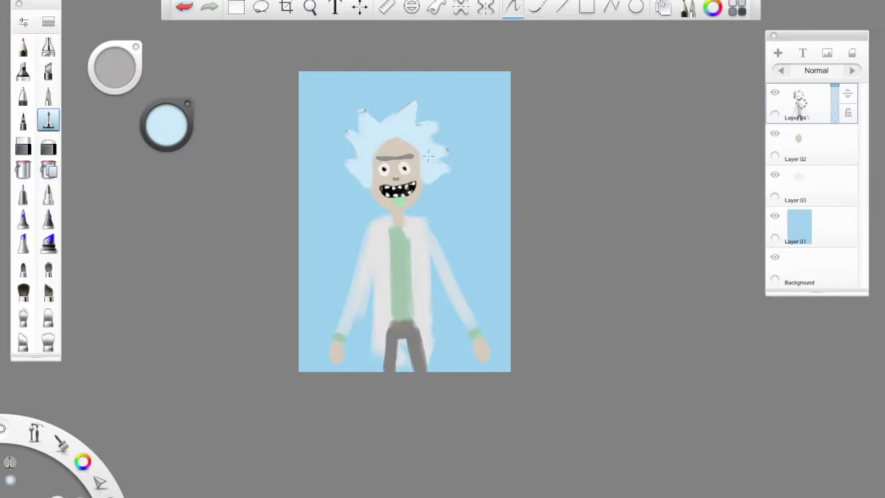
drag(366, 112, 359, 111)
click(419, 97)
Pick a darker blue and outline the face and the hair spikes with thin pencil lines.
click(174, 125)
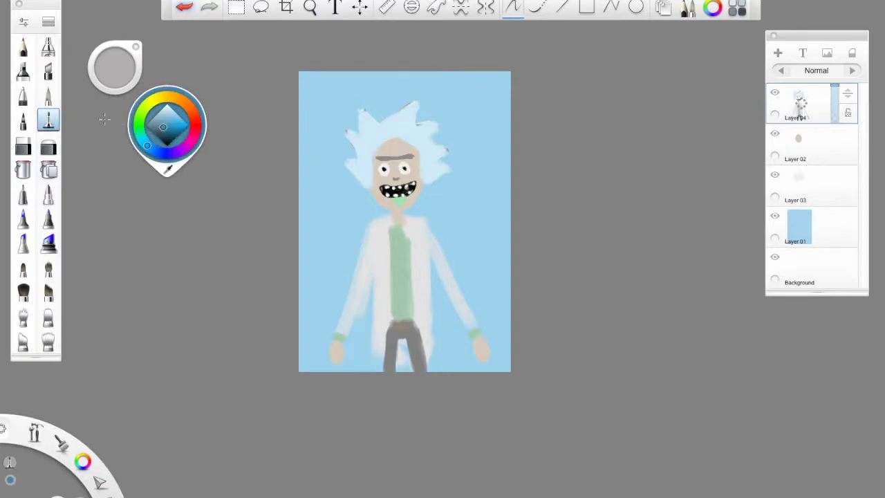
click(23, 47)
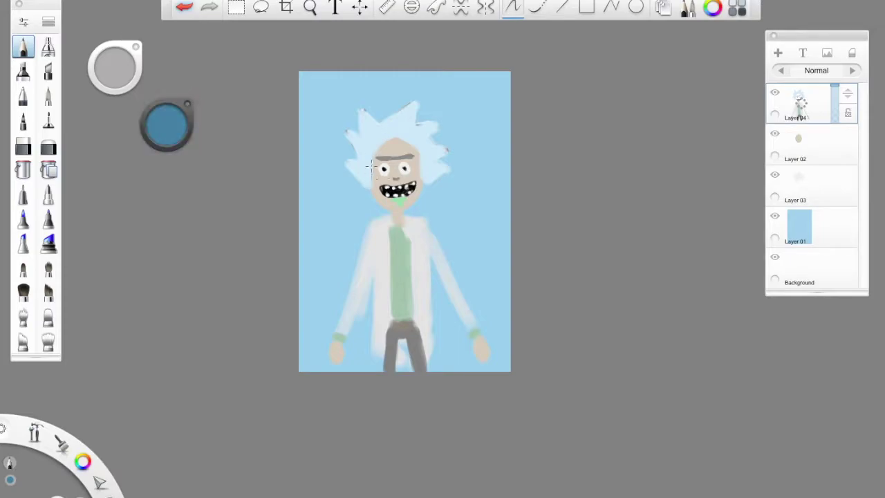
mouse_move(371, 178)
mouse_down()
mouse_move(381, 145)
mouse_move(372, 153)
mouse_move(394, 139)
mouse_move(414, 143)
mouse_move(407, 142)
mouse_move(419, 174)
mouse_up()
mouse_move(351, 142)
mouse_down()
mouse_move(360, 111)
mouse_move(400, 114)
mouse_move(445, 99)
mouse_move(432, 119)
mouse_up()
Merge Layer 04, Layer 02 and Layer 03 into one character layer, keeping the blue background layer separate.
click(799, 103)
click(800, 137)
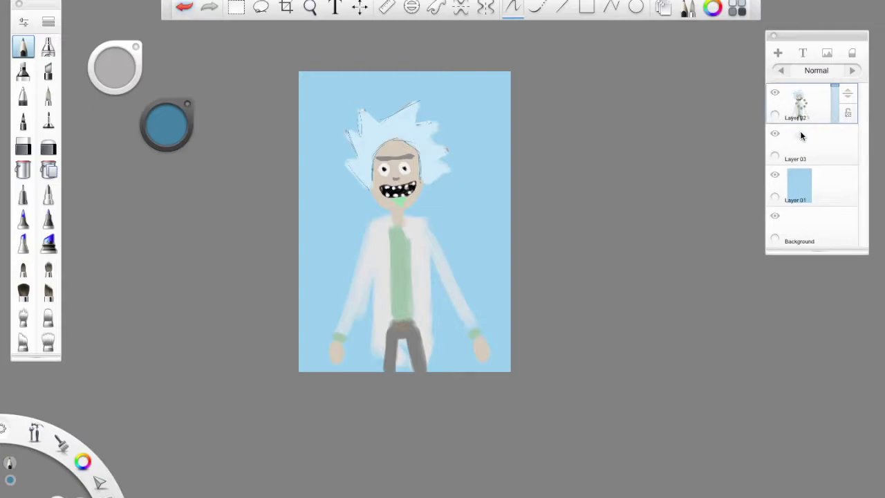
click(799, 104)
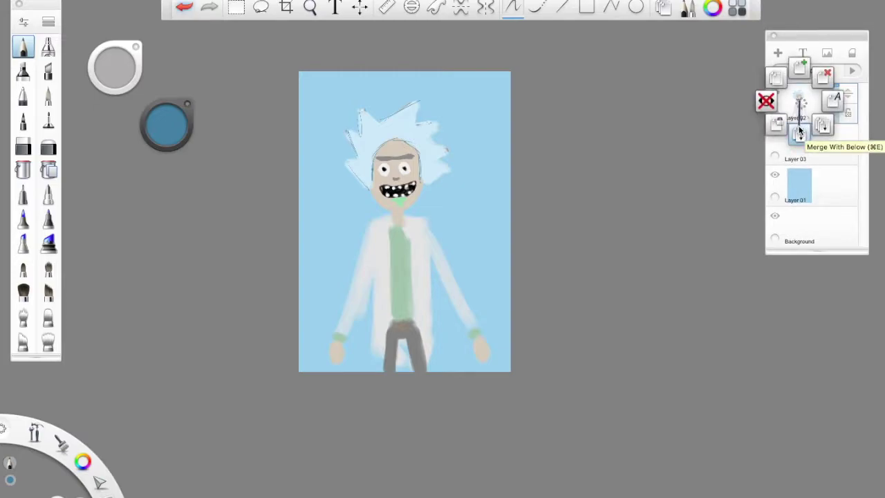
click(799, 133)
click(800, 109)
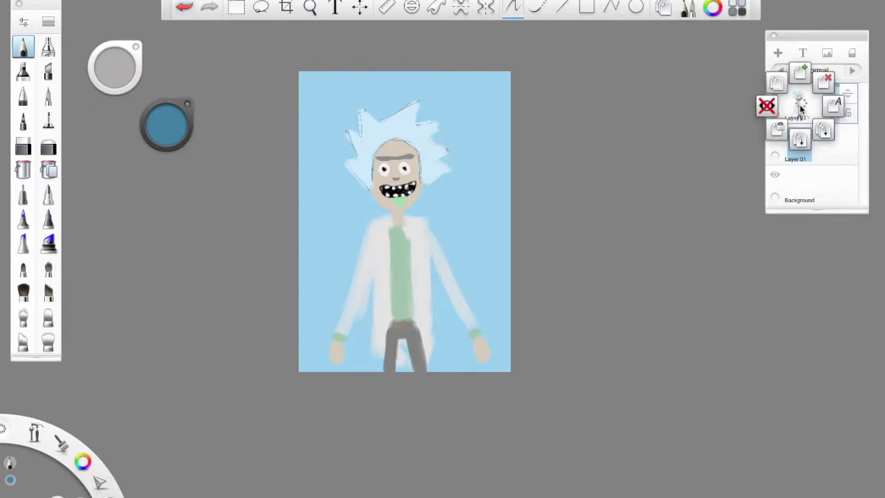
click(799, 105)
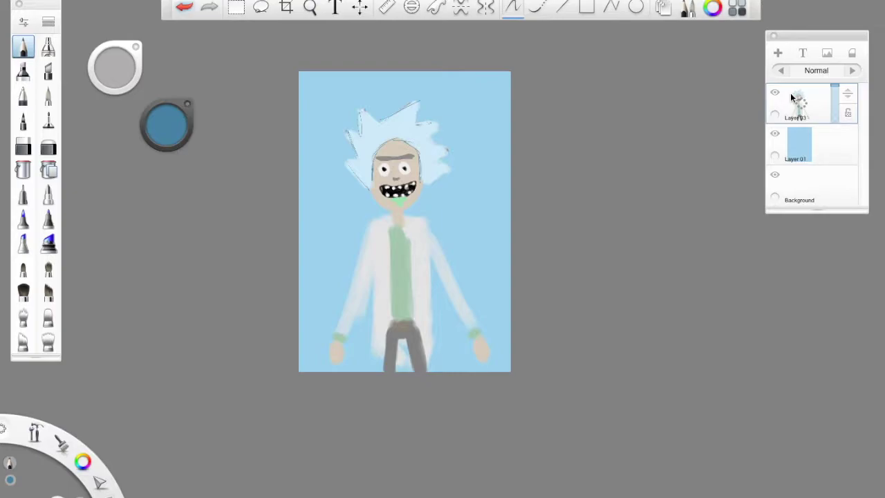
Sample the hair's pale blue and repaint the grey eyebrow, switching from the pencil to the soft brush and adjusting its size.
drag(166, 124, 405, 128)
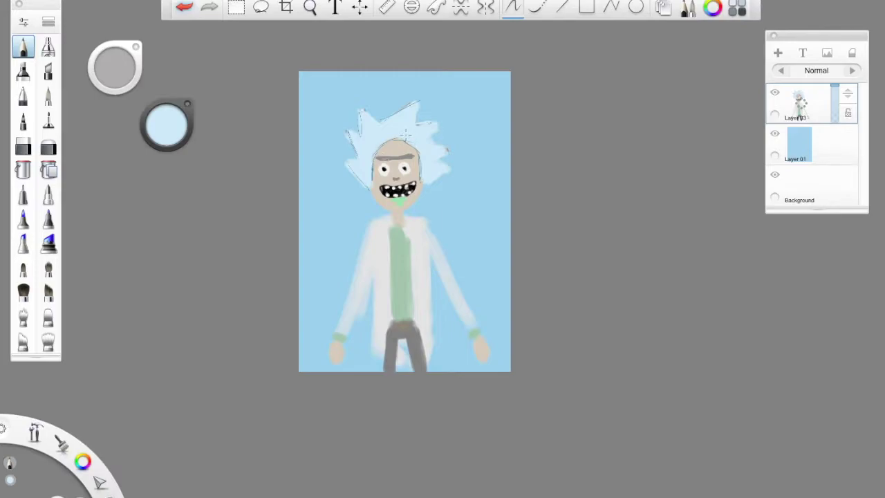
drag(373, 158, 414, 155)
mouse_move(119, 75)
mouse_down()
mouse_move(173, 38)
mouse_move(121, 64)
mouse_move(170, 65)
mouse_up()
drag(115, 67, 124, 70)
drag(193, 44, 206, 51)
mouse_move(119, 68)
mouse_down()
mouse_move(110, 79)
mouse_move(214, 93)
mouse_up()
drag(113, 61, 243, 84)
drag(125, 82, 146, 58)
click(58, 122)
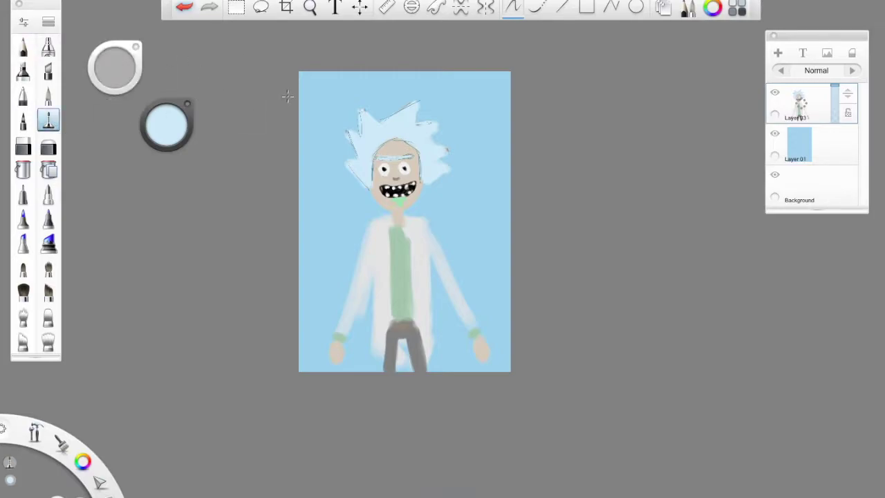
drag(115, 67, 186, 55)
drag(115, 67, 95, 160)
drag(115, 63, 113, 73)
Hide the character layer, leave the blue background layer shown and add a new empty layer on top.
mouse_move(820, 98)
mouse_down()
mouse_move(807, 109)
mouse_move(783, 85)
mouse_move(794, 103)
mouse_up()
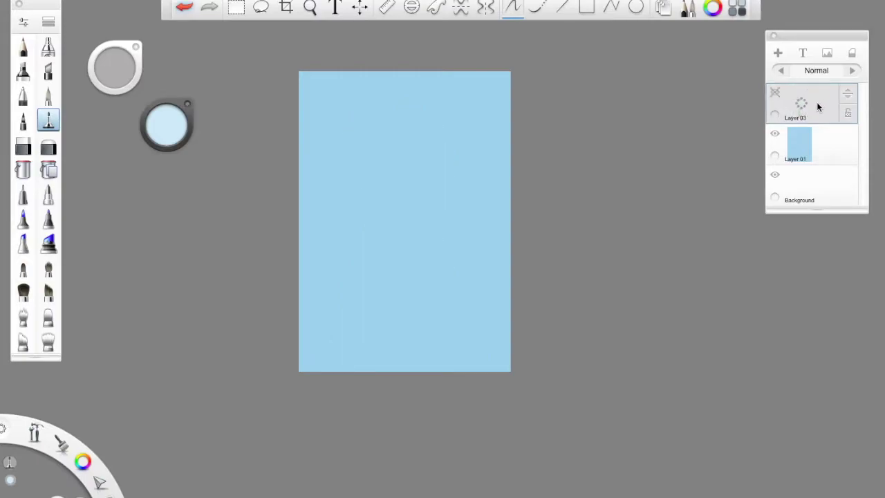
click(778, 51)
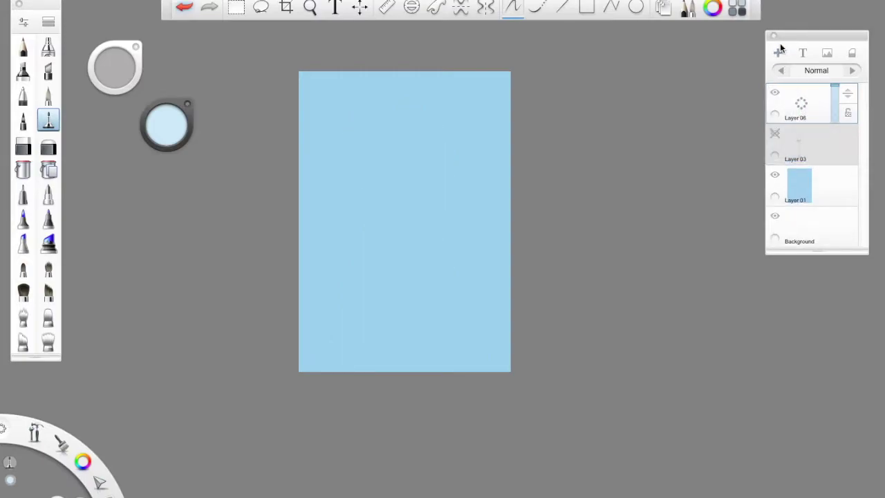
click(774, 175)
click(775, 133)
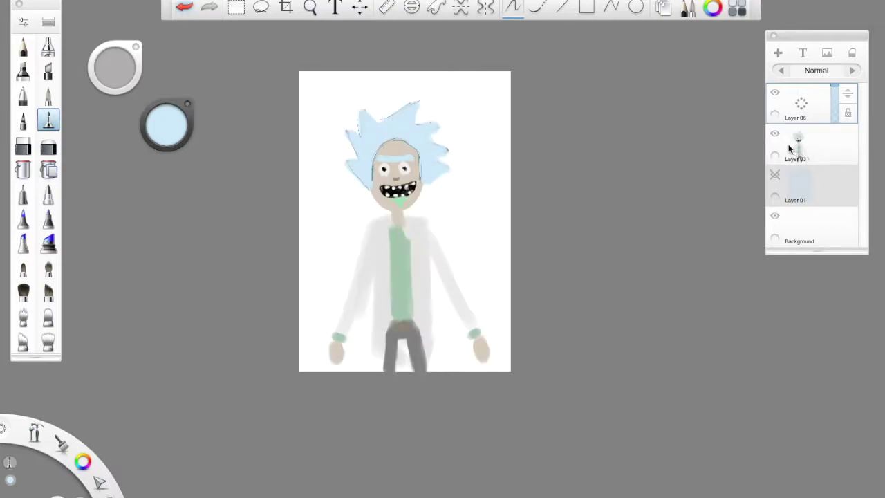
click(774, 175)
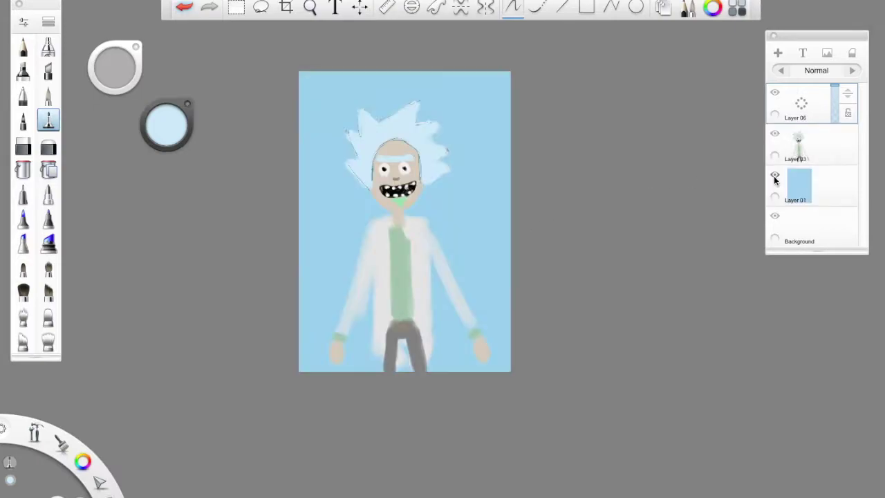
click(775, 133)
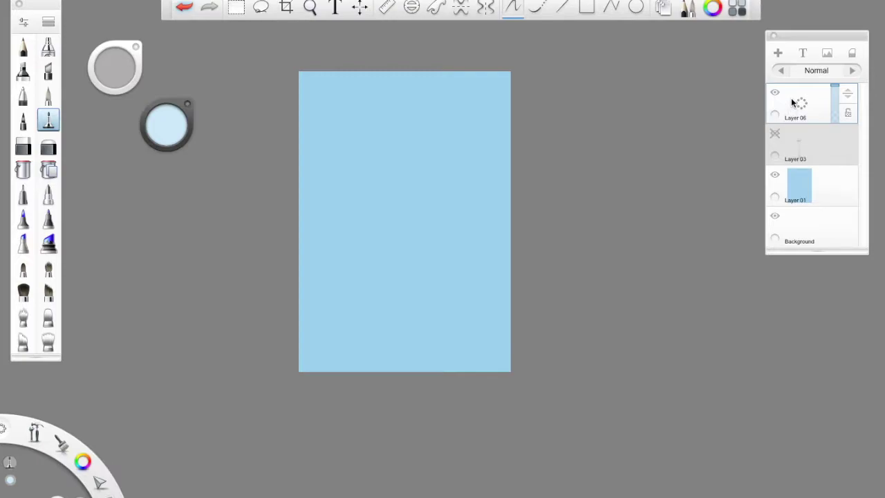
Use the brown marker in freehand mode to sketch a pointed jawline in the middle of the new layer.
key(ctrl+z)
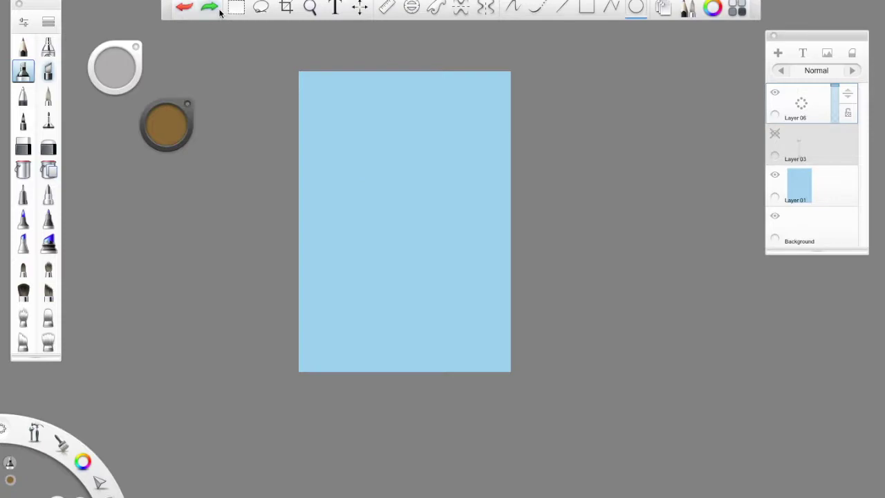
click(515, 7)
mouse_move(358, 173)
mouse_down()
mouse_move(366, 232)
mouse_move(365, 204)
mouse_move(374, 223)
mouse_move(356, 175)
mouse_move(389, 240)
mouse_move(432, 215)
mouse_move(436, 181)
mouse_up()
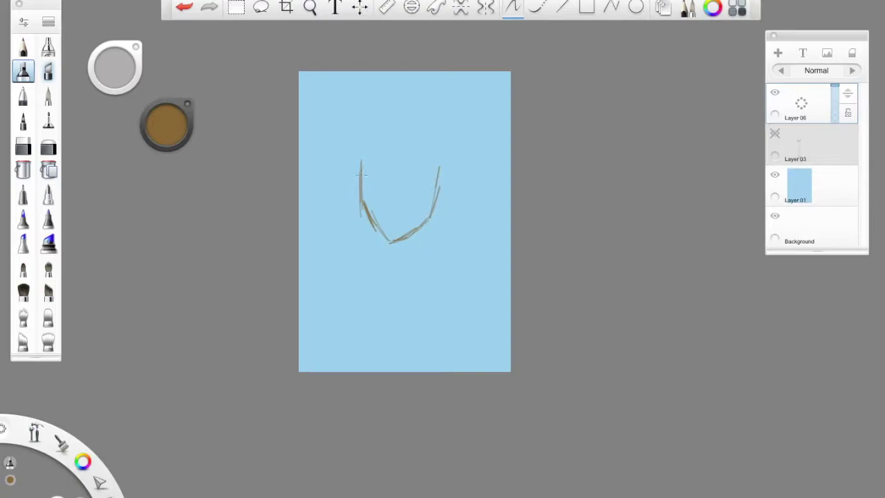
Sketch an ear on each side of the head and close the outline with a rounded skull above the jaw.
mouse_move(360, 169)
mouse_down()
mouse_move(353, 162)
mouse_move(354, 189)
mouse_move(355, 160)
mouse_up()
drag(437, 191, 440, 170)
mouse_move(357, 165)
mouse_down()
mouse_move(417, 112)
mouse_move(391, 117)
mouse_move(435, 137)
mouse_move(445, 149)
mouse_move(456, 165)
mouse_up()
mouse_move(437, 204)
mouse_down()
mouse_move(453, 198)
mouse_move(450, 175)
mouse_move(446, 181)
mouse_up()
mouse_move(351, 178)
mouse_down()
mouse_move(368, 202)
mouse_move(370, 148)
mouse_move(361, 153)
mouse_move(360, 164)
mouse_move(397, 115)
mouse_move(391, 110)
mouse_move(439, 132)
mouse_move(441, 173)
mouse_up()
drag(418, 116, 447, 138)
drag(391, 112, 418, 118)
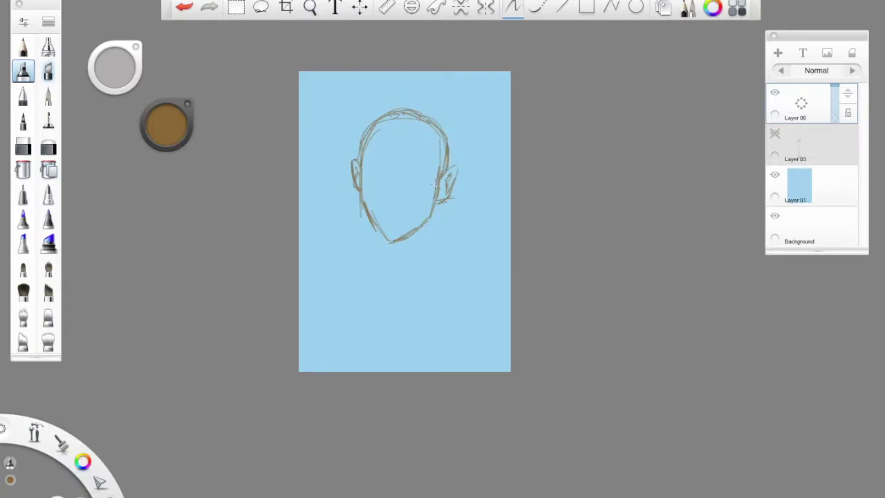
Sketch the eyes, nose and slightly smiling mouth inside the head outline and reinforce the jaw and chin lines.
mouse_move(363, 212)
mouse_down()
mouse_move(388, 241)
mouse_move(425, 225)
mouse_move(418, 231)
mouse_up()
mouse_move(381, 166)
mouse_down()
mouse_move(366, 167)
mouse_move(423, 173)
mouse_up()
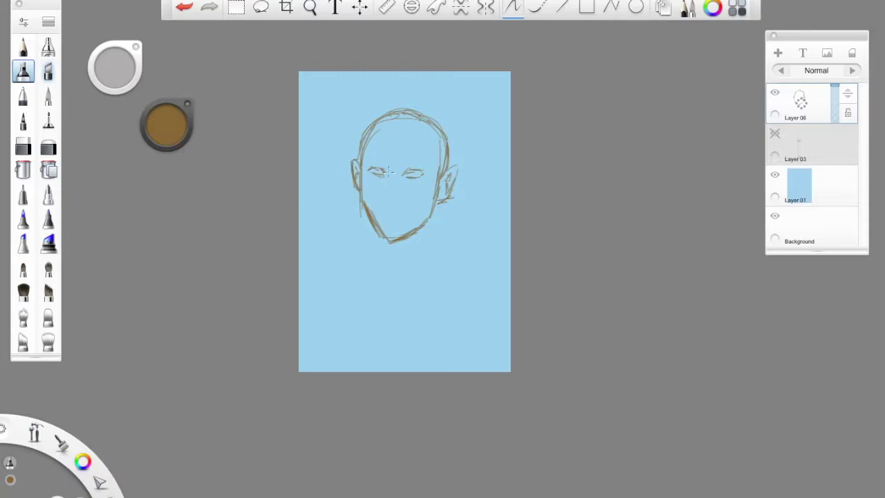
mouse_move(384, 183)
mouse_down()
mouse_move(383, 201)
mouse_move(397, 199)
mouse_up()
mouse_move(387, 234)
mouse_down()
mouse_move(401, 236)
mouse_move(423, 222)
mouse_up()
drag(437, 187, 426, 207)
drag(362, 195, 367, 210)
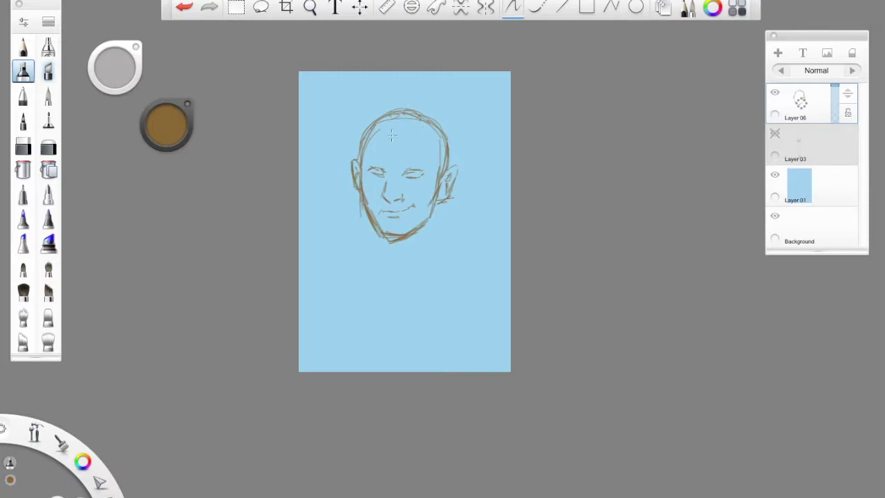
Sketch a side-parted fringe sweeping over the forehead, with hair falling down both sides of the head over the ears.
mouse_move(414, 132)
mouse_down()
mouse_move(367, 185)
mouse_move(359, 181)
mouse_move(364, 190)
mouse_up()
drag(377, 157, 352, 185)
drag(358, 135, 354, 188)
drag(380, 117, 350, 188)
mouse_move(424, 127)
mouse_down()
mouse_move(433, 166)
mouse_move(434, 159)
mouse_move(442, 171)
mouse_move(438, 187)
mouse_move(454, 159)
mouse_move(443, 195)
mouse_up()
drag(458, 166, 446, 186)
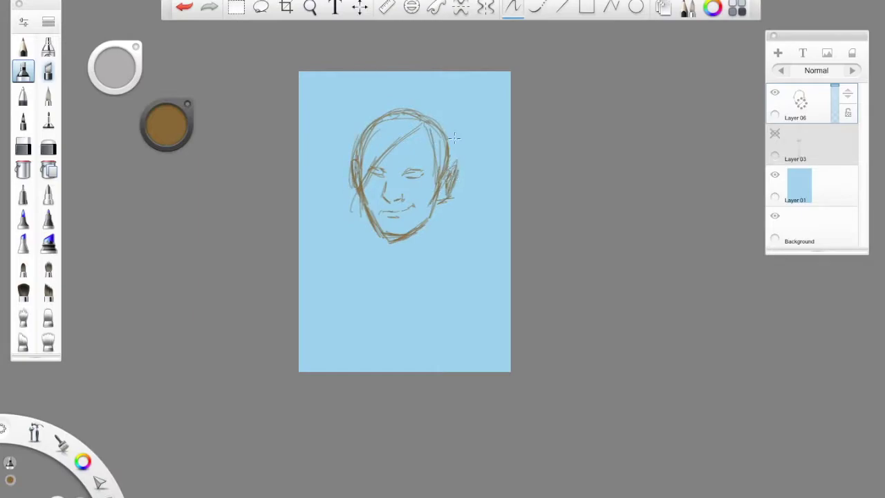
Outline the outer shape of the hair around the head and fill the fringe with diagonal strand lines.
mouse_move(459, 133)
mouse_down()
mouse_move(442, 150)
mouse_move(433, 105)
mouse_up()
drag(349, 176, 361, 213)
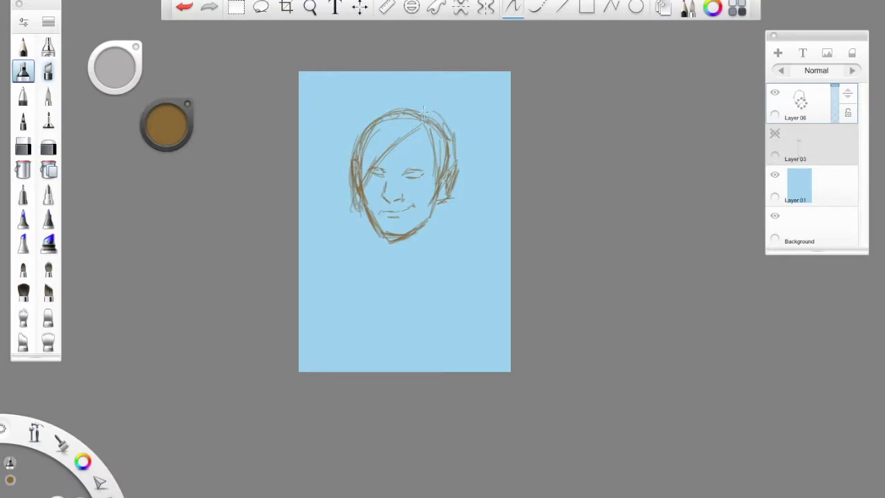
drag(390, 108, 357, 144)
drag(394, 117, 365, 161)
drag(396, 134, 357, 176)
mouse_move(414, 120)
mouse_down()
mouse_move(378, 154)
mouse_move(371, 147)
mouse_up()
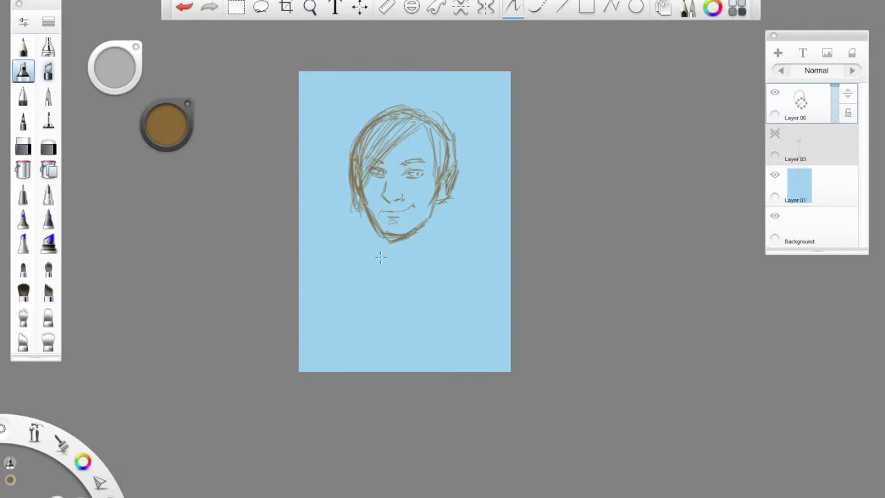
Sketch the neck below the jaw and a sloping shoulder line on each side.
drag(383, 236, 384, 260)
mouse_move(430, 235)
mouse_down()
mouse_move(433, 211)
mouse_move(434, 250)
mouse_up()
mouse_move(373, 246)
mouse_down()
mouse_move(347, 266)
mouse_move(366, 254)
mouse_move(342, 259)
mouse_up()
mouse_move(433, 240)
mouse_down()
mouse_move(477, 276)
mouse_move(463, 266)
mouse_up()
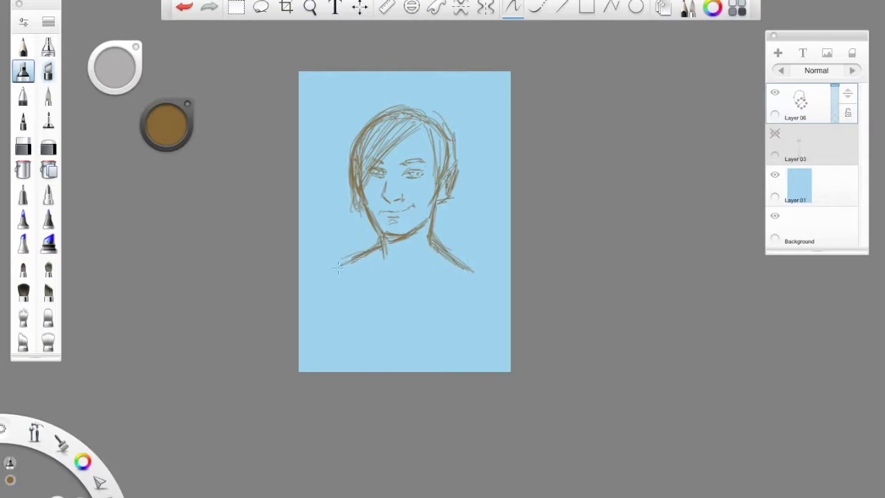
Outline a boxy shoulder panel on each side of the chest, leaving an open strip down the middle of the torso.
mouse_move(377, 249)
mouse_down()
mouse_move(337, 280)
mouse_move(328, 273)
mouse_move(328, 297)
mouse_move(378, 294)
mouse_up()
drag(383, 249, 375, 293)
drag(433, 240, 430, 291)
drag(321, 302, 370, 296)
drag(376, 256, 373, 298)
mouse_move(433, 248)
mouse_down()
mouse_move(425, 304)
mouse_move(483, 315)
mouse_up()
drag(470, 274, 487, 301)
drag(486, 281, 482, 312)
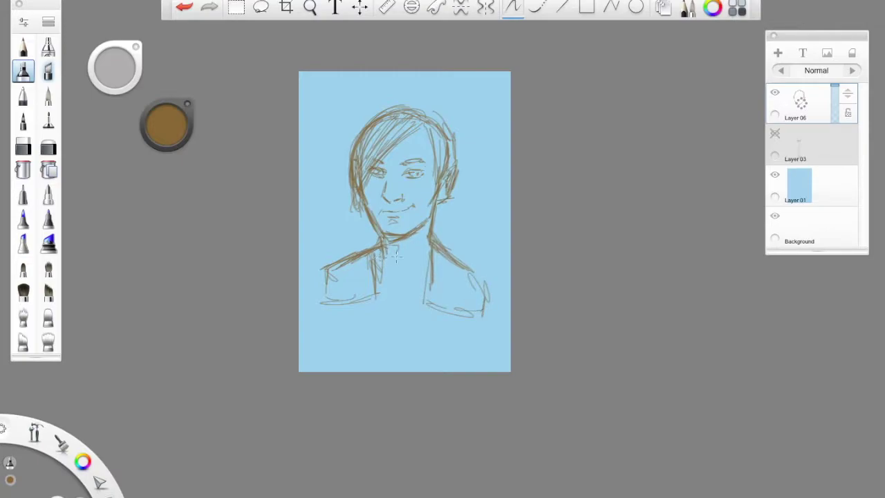
Sketch a collar around the neck, large rough letters across the chest and the outer edges of the shoulders.
mouse_move(405, 246)
mouse_down()
mouse_move(430, 239)
mouse_move(406, 257)
mouse_move(430, 250)
mouse_move(422, 262)
mouse_up()
drag(343, 310, 353, 345)
mouse_move(345, 308)
mouse_down()
mouse_move(363, 313)
mouse_move(378, 338)
mouse_up()
drag(381, 307, 428, 347)
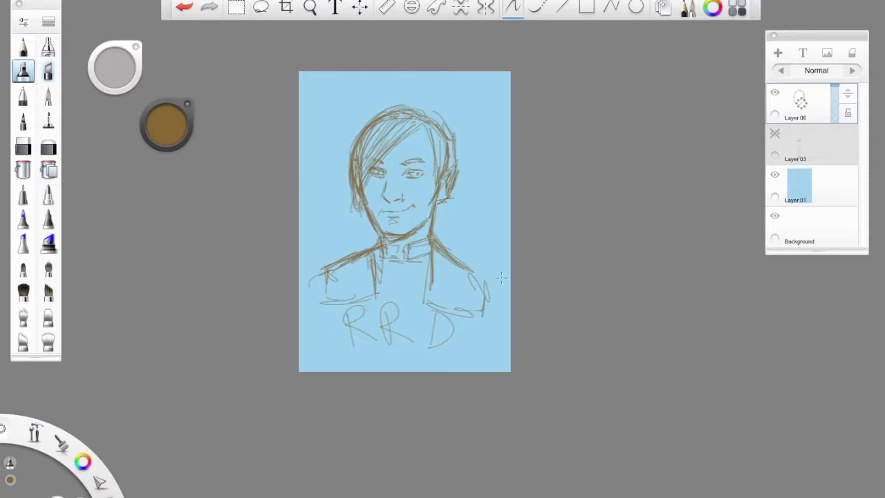
mouse_move(482, 277)
mouse_down()
mouse_move(509, 283)
mouse_move(499, 305)
mouse_up()
Add a new layer on top and paint the hair light tan with the marker, adjusting the brush size.
click(778, 53)
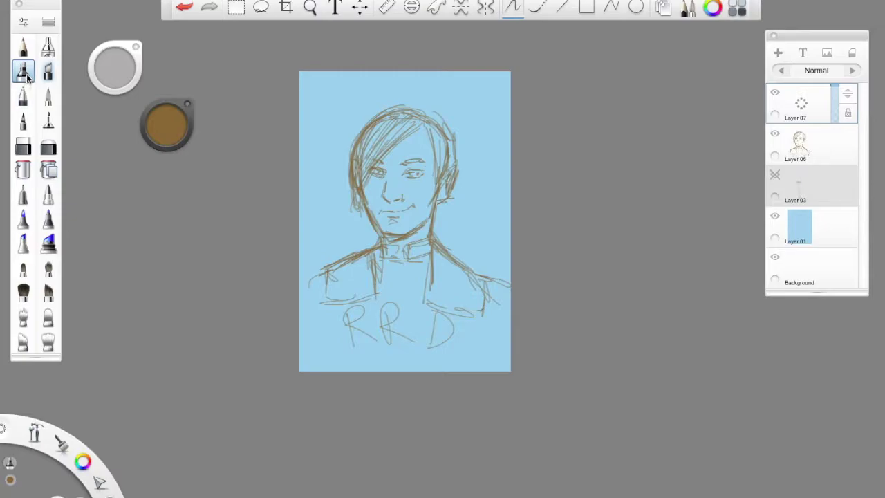
click(159, 128)
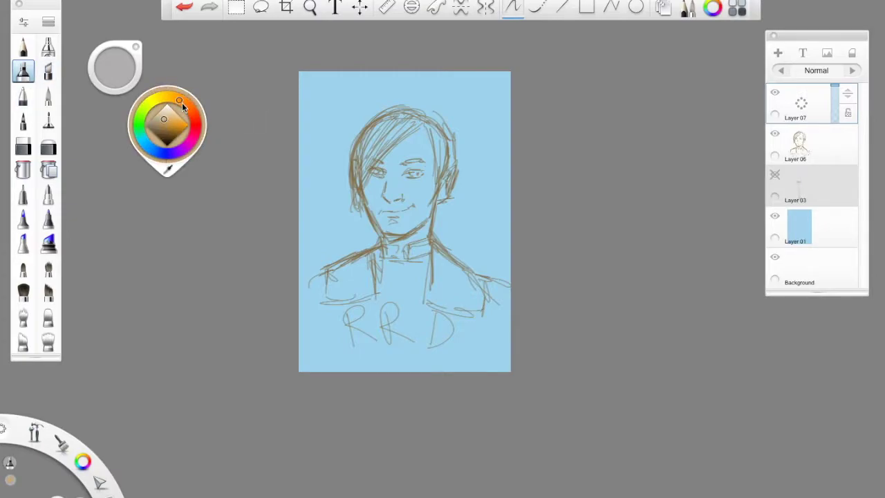
click(169, 112)
drag(111, 67, 291, 40)
mouse_move(406, 123)
mouse_down()
mouse_move(357, 173)
mouse_move(378, 146)
mouse_up()
drag(114, 67, 168, 35)
mouse_move(382, 143)
mouse_down()
mouse_move(361, 185)
mouse_move(353, 173)
mouse_move(356, 188)
mouse_up()
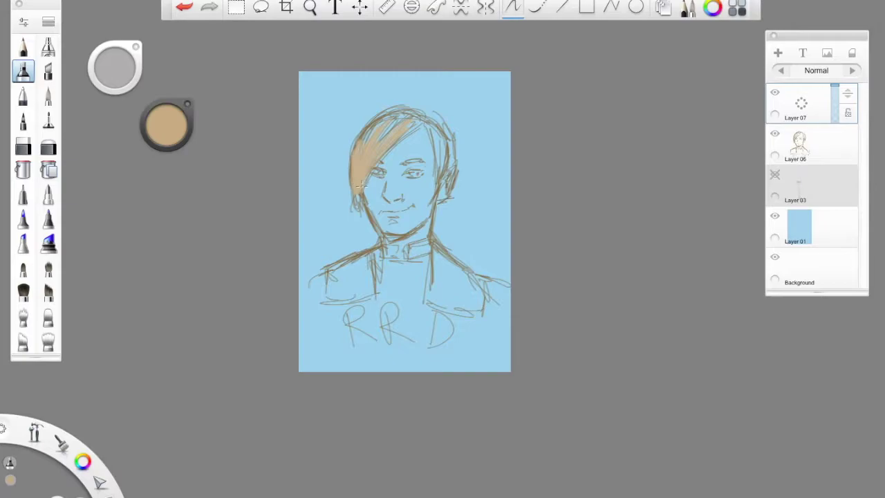
mouse_move(419, 121)
mouse_down()
mouse_move(378, 126)
mouse_move(360, 146)
mouse_move(408, 112)
mouse_move(352, 161)
mouse_move(373, 123)
mouse_up()
mouse_move(431, 135)
mouse_down()
mouse_move(446, 157)
mouse_move(443, 181)
mouse_move(450, 178)
mouse_move(443, 140)
mouse_up()
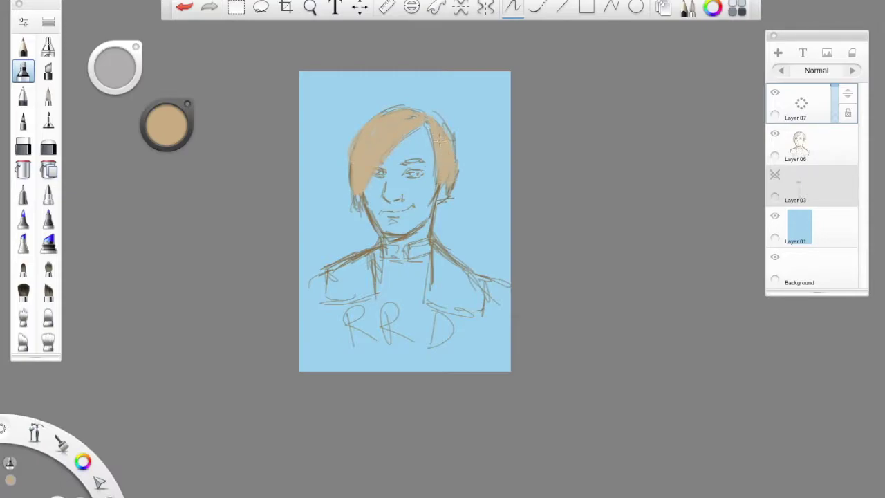
Choose a dark blue and paint a first patch along the sleeve on the canvas's left side.
click(167, 121)
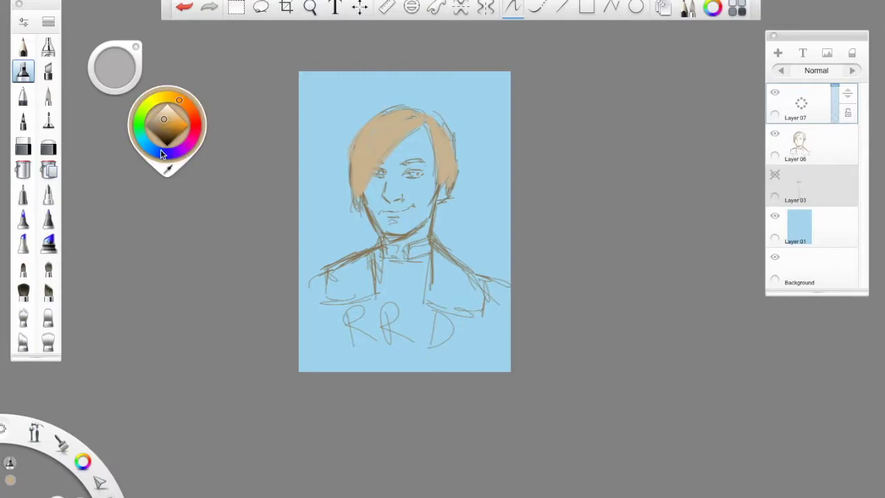
click(160, 151)
click(149, 147)
drag(164, 121, 166, 132)
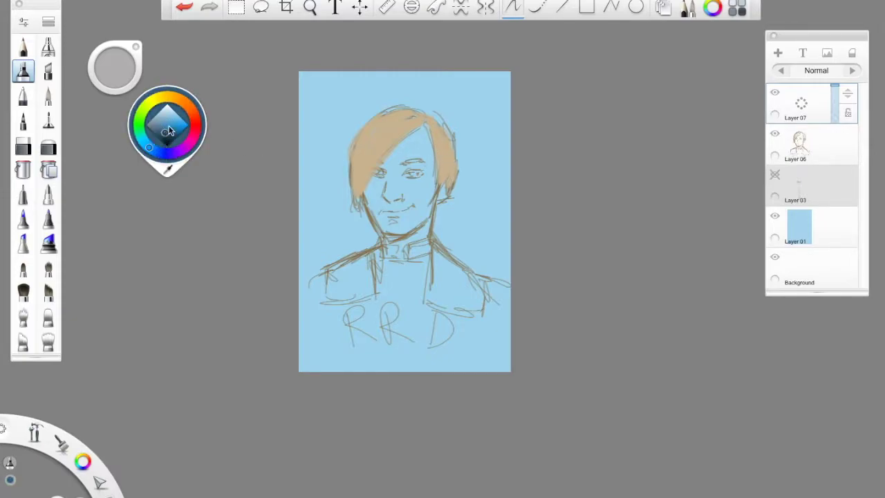
mouse_move(315, 276)
mouse_down()
mouse_move(330, 330)
mouse_move(342, 318)
mouse_up()
Switch to the broad flat marker, adjust its size and fill the shirt's chest, collar and lower area with dark blue.
drag(115, 67, 121, 58)
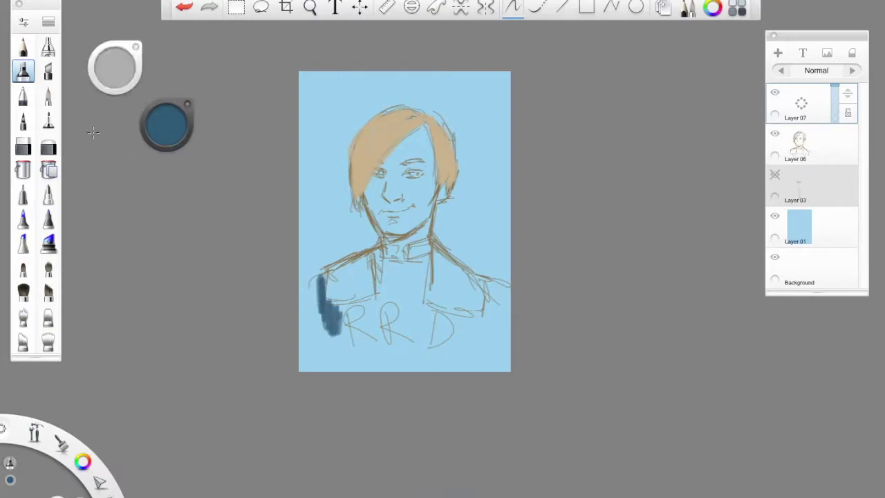
click(48, 243)
drag(361, 309, 353, 347)
drag(114, 67, 150, 45)
drag(345, 309, 356, 338)
mouse_move(383, 255)
mouse_down()
mouse_move(397, 342)
mouse_move(408, 327)
mouse_up()
mouse_move(418, 248)
mouse_down()
mouse_move(421, 309)
mouse_move(436, 331)
mouse_move(458, 299)
mouse_move(415, 309)
mouse_up()
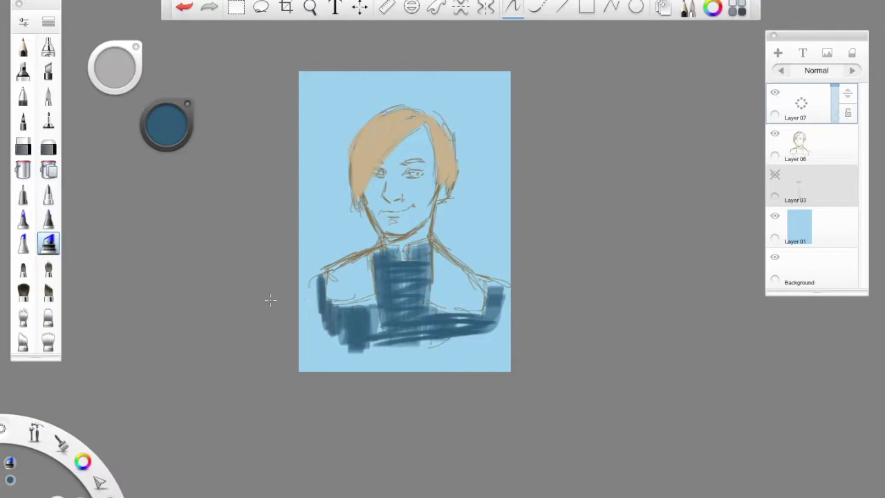
Blend the blue strokes across the shirt with a resized wide smudge brush.
click(48, 341)
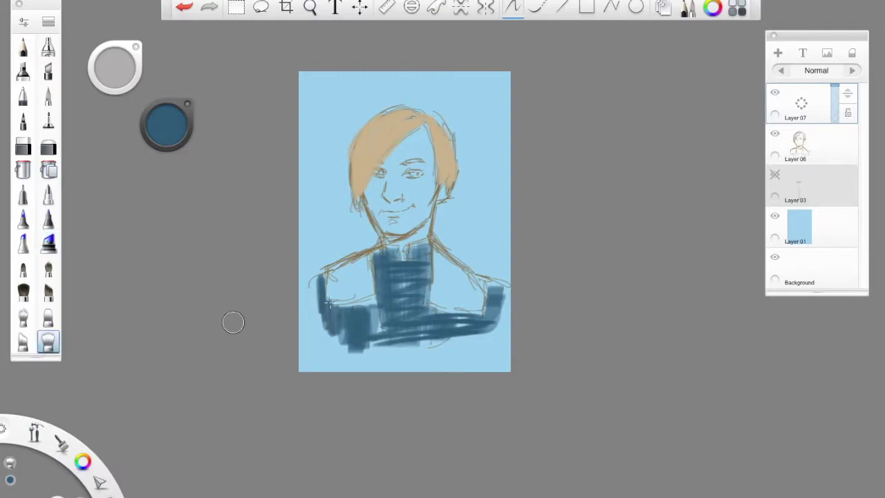
drag(115, 67, 156, 53)
mouse_move(403, 269)
mouse_down()
mouse_move(402, 311)
mouse_move(418, 263)
mouse_move(421, 313)
mouse_move(339, 312)
mouse_move(356, 333)
mouse_move(488, 326)
mouse_up()
Darken the colour to navy and fill both shoulder panels with the marker.
click(165, 124)
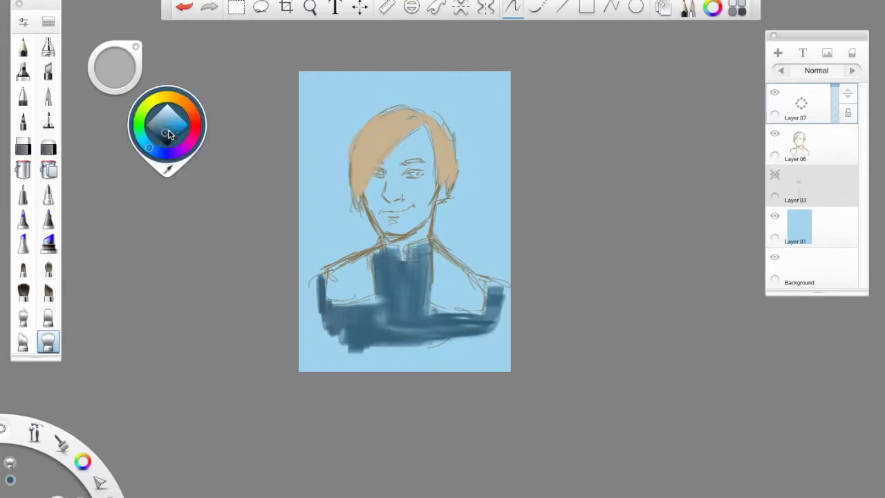
click(22, 72)
mouse_move(335, 278)
mouse_down()
mouse_move(331, 291)
mouse_move(329, 264)
mouse_move(370, 249)
mouse_move(366, 297)
mouse_move(345, 302)
mouse_move(363, 304)
mouse_move(377, 284)
mouse_up()
mouse_move(434, 251)
mouse_down()
mouse_move(436, 311)
mouse_move(492, 270)
mouse_move(488, 310)
mouse_move(442, 257)
mouse_move(448, 278)
mouse_move(483, 313)
mouse_up()
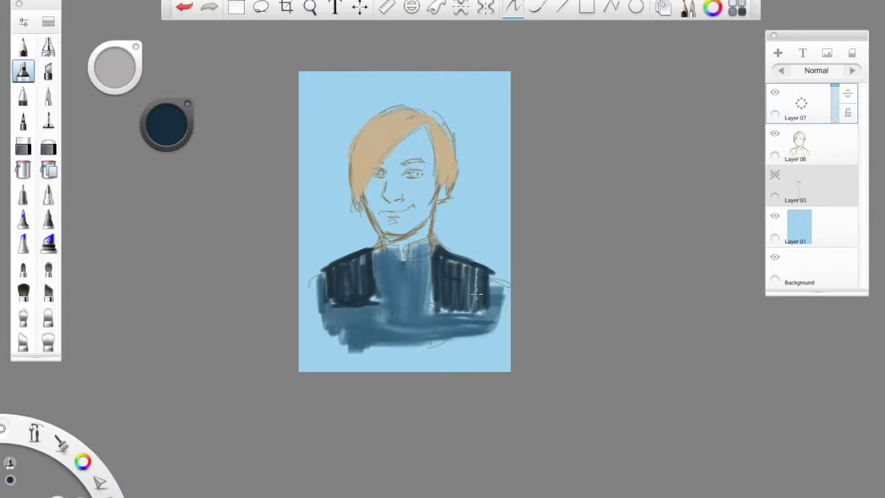
Choose white and paint the letters RPD across the lower chest with a resized round paintbrush.
click(168, 124)
click(359, 324)
click(530, 192)
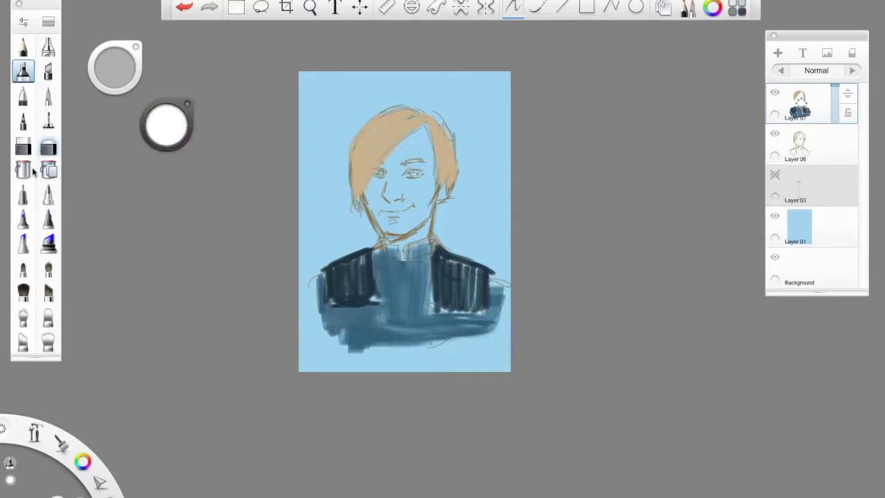
click(23, 292)
mouse_move(131, 79)
mouse_down()
mouse_move(119, 79)
mouse_move(122, 134)
mouse_move(182, 180)
mouse_up()
mouse_move(366, 343)
mouse_down()
mouse_move(364, 313)
mouse_move(380, 337)
mouse_move(394, 324)
mouse_move(399, 339)
mouse_move(413, 311)
mouse_move(420, 330)
mouse_move(430, 322)
mouse_move(428, 344)
mouse_up()
drag(428, 306, 431, 342)
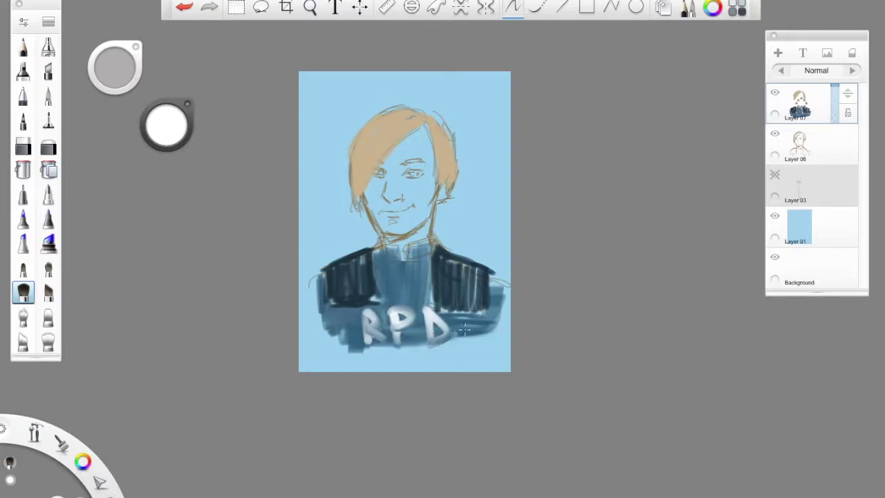
Choose a medium brown and shade the hair along the fringe's lower edge and down both sides of the face.
click(162, 124)
click(180, 96)
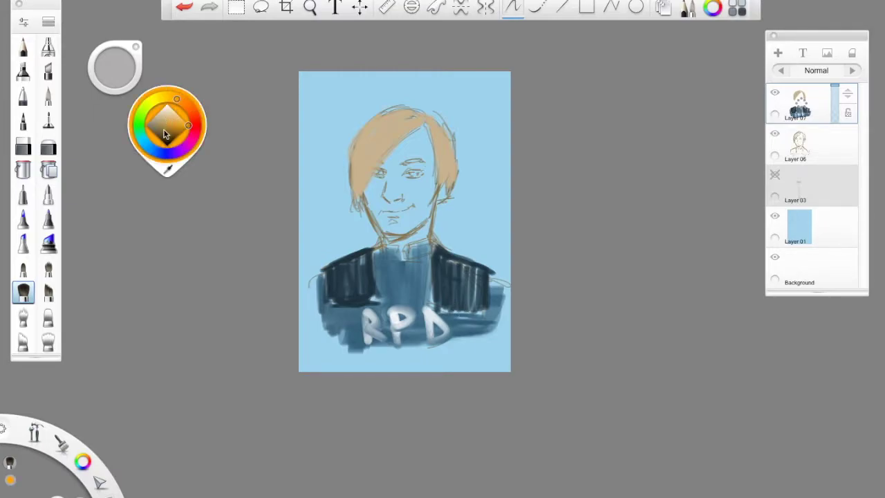
click(163, 130)
mouse_move(406, 128)
mouse_down()
mouse_move(372, 170)
mouse_move(422, 123)
mouse_move(373, 166)
mouse_up()
drag(434, 122, 444, 186)
drag(437, 156, 431, 208)
mouse_move(382, 165)
mouse_down()
mouse_move(367, 178)
mouse_move(356, 215)
mouse_move(360, 202)
mouse_up()
drag(434, 219, 443, 198)
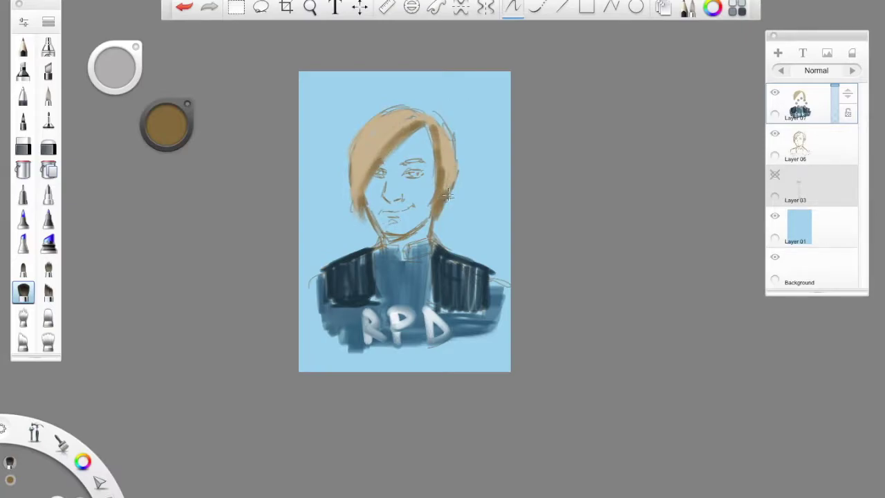
Choose a pale peach skin tone and paint the face and neck, leaving the eyes uncovered.
click(170, 120)
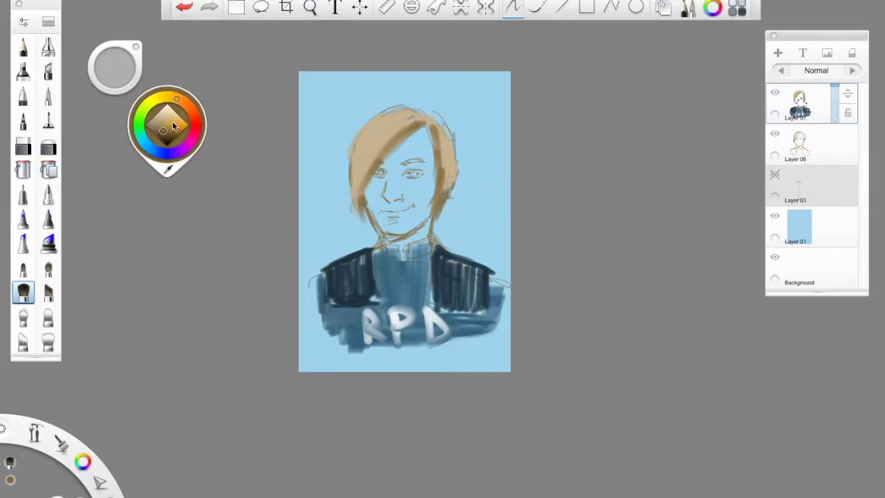
click(166, 109)
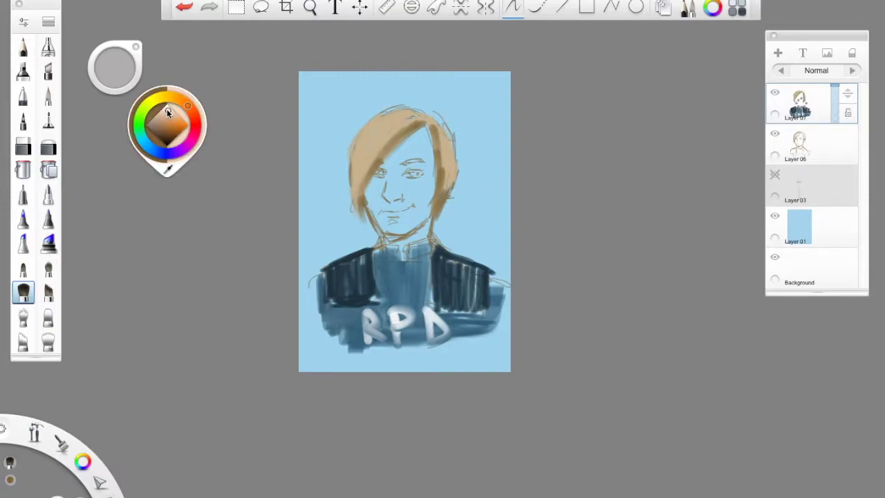
mouse_move(391, 164)
mouse_down()
mouse_move(418, 131)
mouse_move(402, 145)
mouse_move(388, 199)
mouse_move(399, 188)
mouse_move(365, 207)
mouse_move(376, 232)
mouse_up()
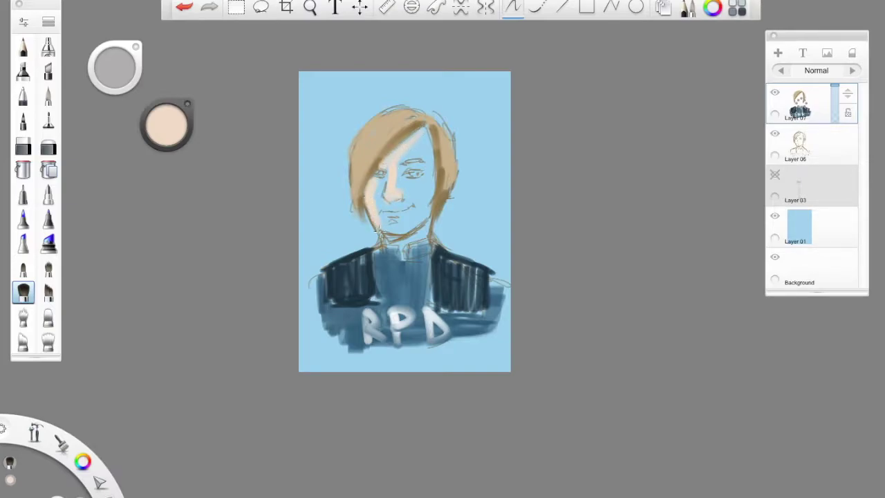
mouse_move(434, 177)
mouse_down()
mouse_move(432, 212)
mouse_move(435, 180)
mouse_move(418, 226)
mouse_move(388, 231)
mouse_move(415, 228)
mouse_move(411, 219)
mouse_up()
mouse_move(382, 175)
mouse_down()
mouse_move(378, 195)
mouse_move(389, 207)
mouse_move(403, 205)
mouse_move(377, 215)
mouse_move(389, 231)
mouse_move(412, 200)
mouse_move(398, 162)
mouse_move(414, 143)
mouse_move(434, 181)
mouse_move(407, 144)
mouse_move(436, 176)
mouse_move(427, 197)
mouse_move(397, 178)
mouse_move(415, 205)
mouse_move(419, 180)
mouse_move(417, 200)
mouse_up()
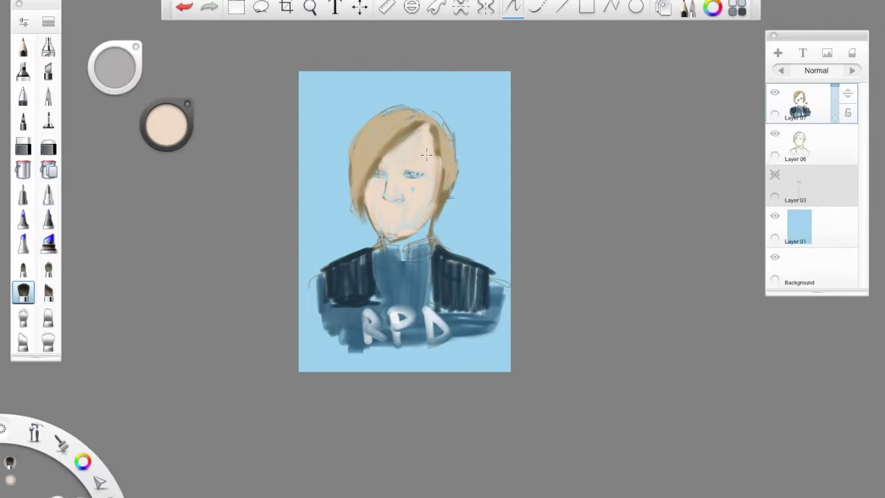
mouse_move(385, 235)
mouse_down()
mouse_move(408, 254)
mouse_move(398, 242)
mouse_up()
drag(423, 239, 430, 222)
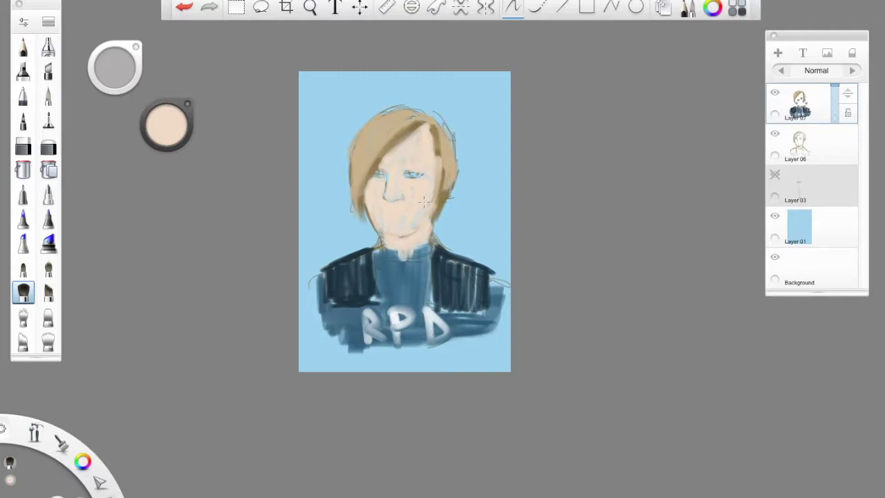
Choose a light reddish brown, adjust the brush size and paint the mouth line and the eyebrows.
click(168, 129)
drag(166, 115, 161, 123)
drag(118, 63, 101, 144)
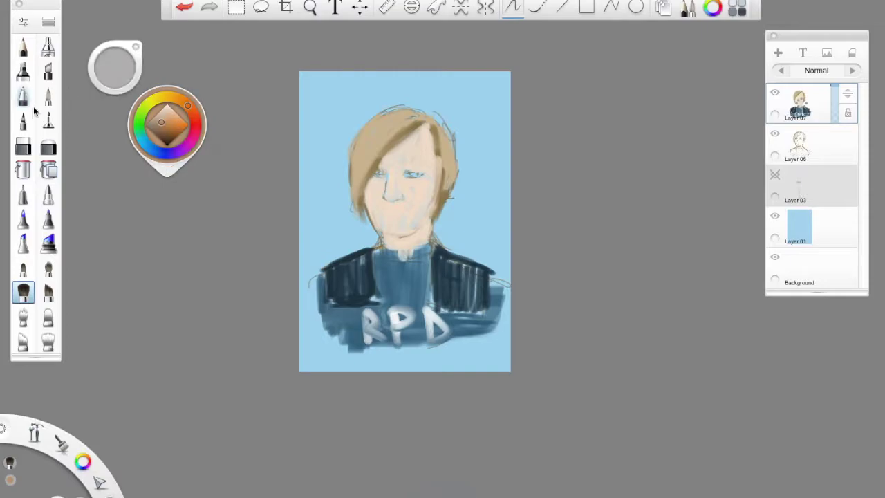
mouse_move(386, 216)
mouse_down()
mouse_move(420, 214)
mouse_move(382, 214)
mouse_move(416, 209)
mouse_move(391, 222)
mouse_move(427, 202)
mouse_move(414, 150)
mouse_move(401, 217)
mouse_up()
drag(404, 156, 430, 161)
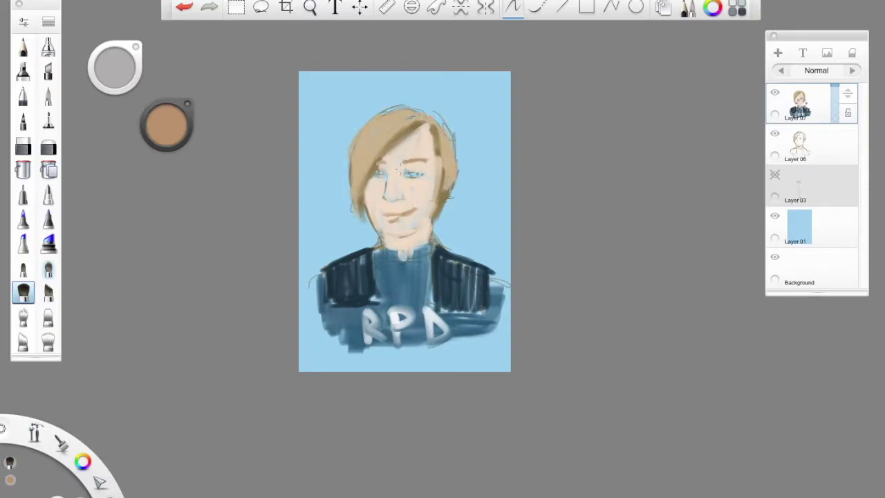
Paint the whites of both eyes and add medium-blue irises.
click(162, 114)
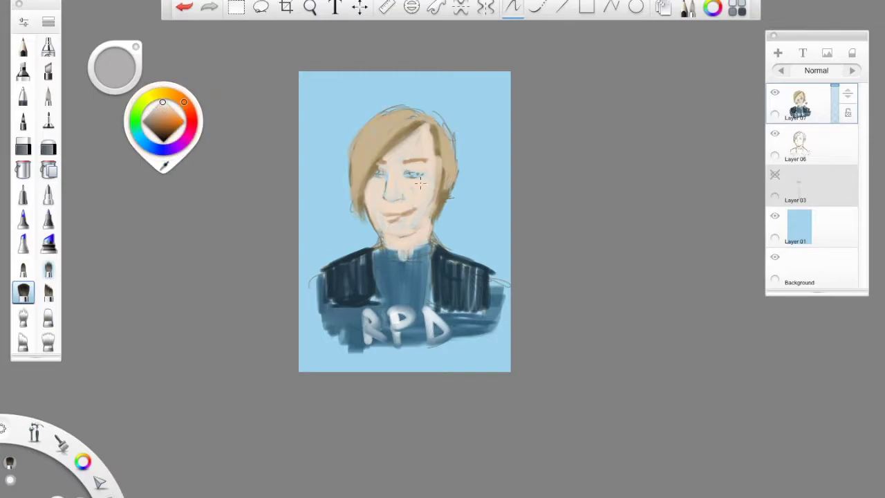
mouse_move(408, 174)
mouse_down()
mouse_move(408, 122)
mouse_move(413, 174)
mouse_move(420, 171)
mouse_move(378, 171)
mouse_up()
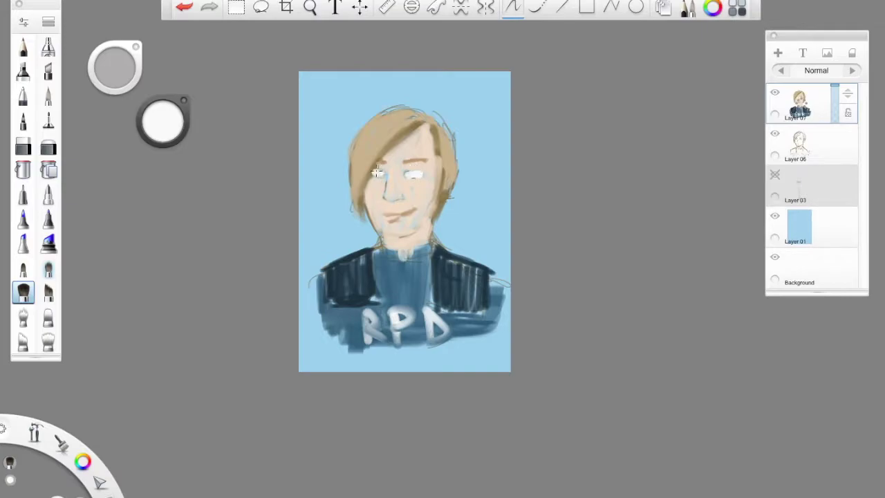
click(164, 123)
drag(182, 124, 161, 121)
mouse_move(373, 174)
mouse_down()
mouse_move(420, 168)
mouse_move(412, 174)
mouse_up()
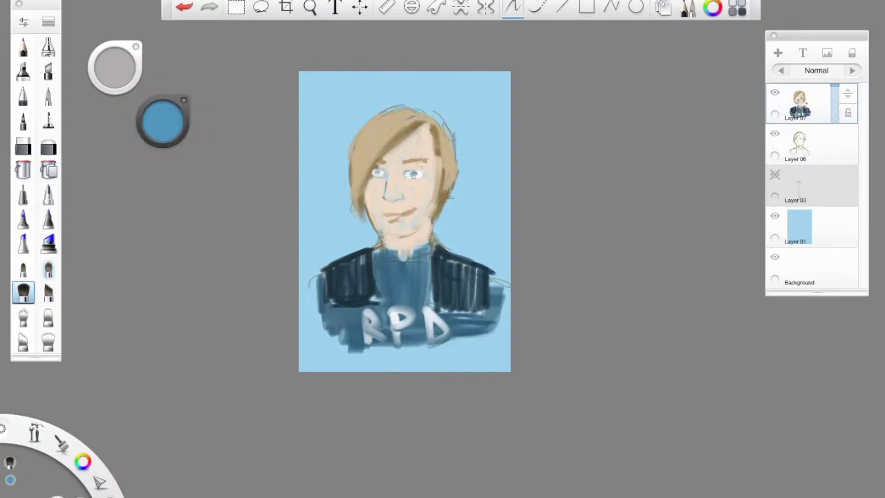
Darken the blue to near-black and dot a pupil in each eye.
click(161, 122)
drag(160, 126, 163, 135)
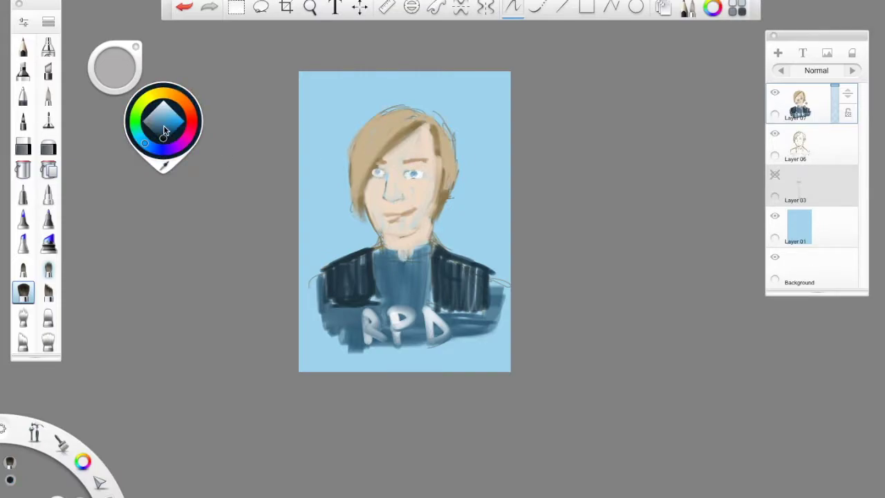
click(377, 172)
click(413, 173)
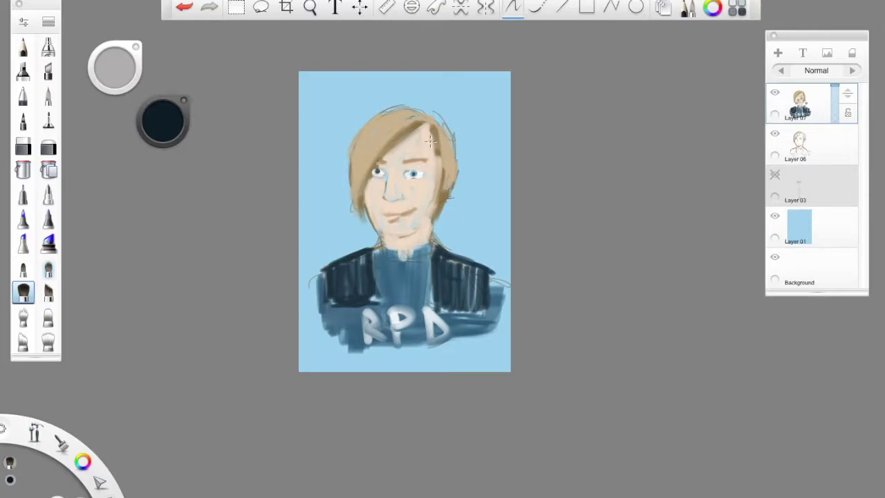
Switch to black and a pencil brush, and line the edges of both eyes.
click(160, 122)
click(160, 142)
click(23, 51)
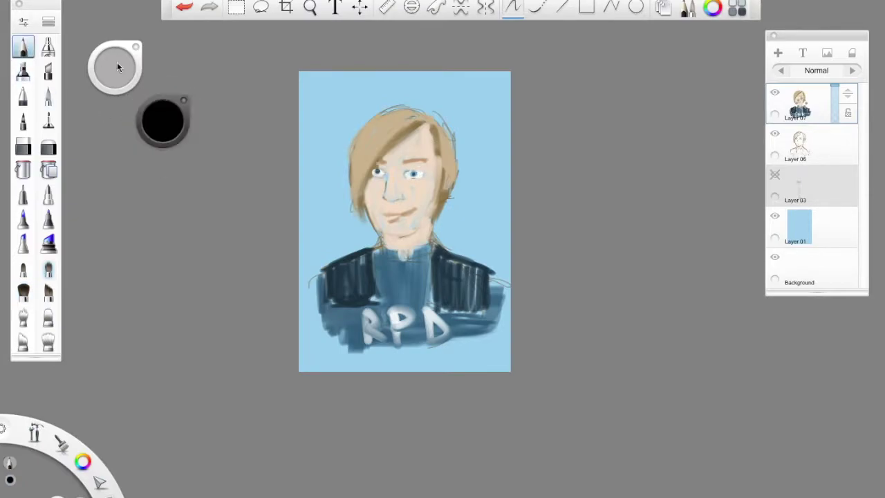
mouse_move(410, 172)
mouse_down()
mouse_move(424, 172)
mouse_move(414, 170)
mouse_move(421, 179)
mouse_move(378, 162)
mouse_move(377, 173)
mouse_up()
Sample the tan hair colour, brush long strands of the fringe down across the forehead and temple, and blend the jaw edge.
click(159, 118)
click(164, 167)
click(384, 148)
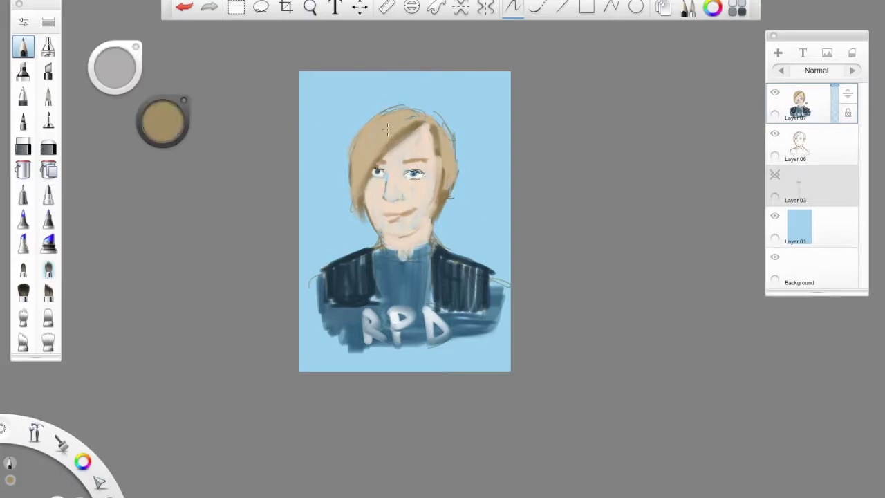
click(23, 292)
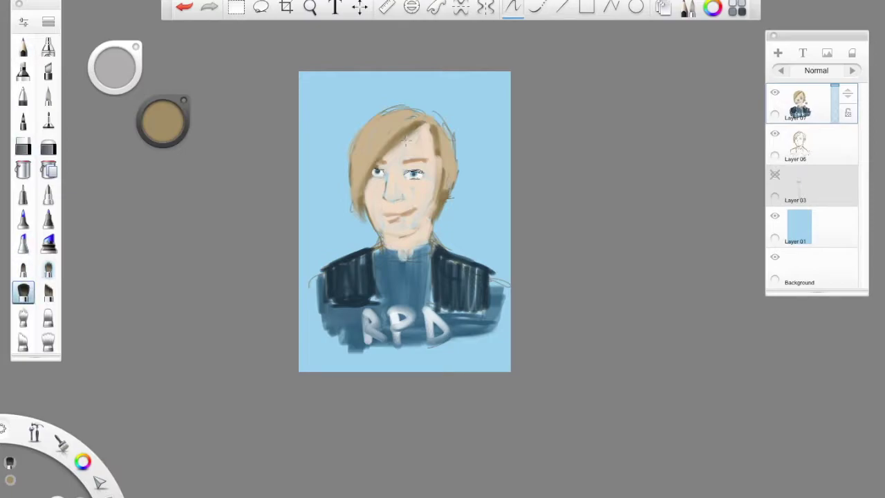
drag(377, 164, 361, 219)
mouse_move(426, 116)
mouse_down()
mouse_move(385, 159)
mouse_move(409, 134)
mouse_move(367, 205)
mouse_move(394, 162)
mouse_up()
drag(409, 128, 364, 211)
drag(372, 173, 367, 208)
key(e)
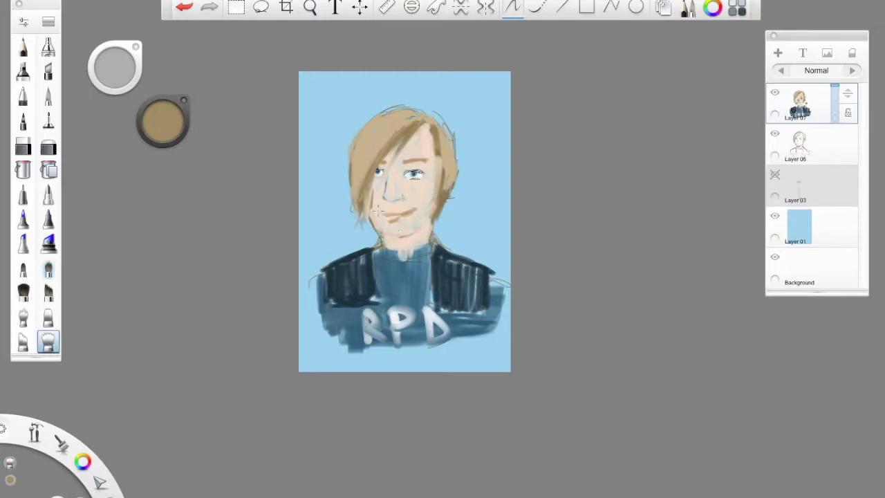
drag(374, 219, 378, 237)
Paint a thick white halo around the hair, neck and shoulders with an enlarged brush.
click(23, 292)
click(162, 121)
click(169, 71)
mouse_move(442, 241)
mouse_down()
mouse_move(438, 216)
mouse_move(454, 181)
mouse_up()
drag(118, 69, 263, 44)
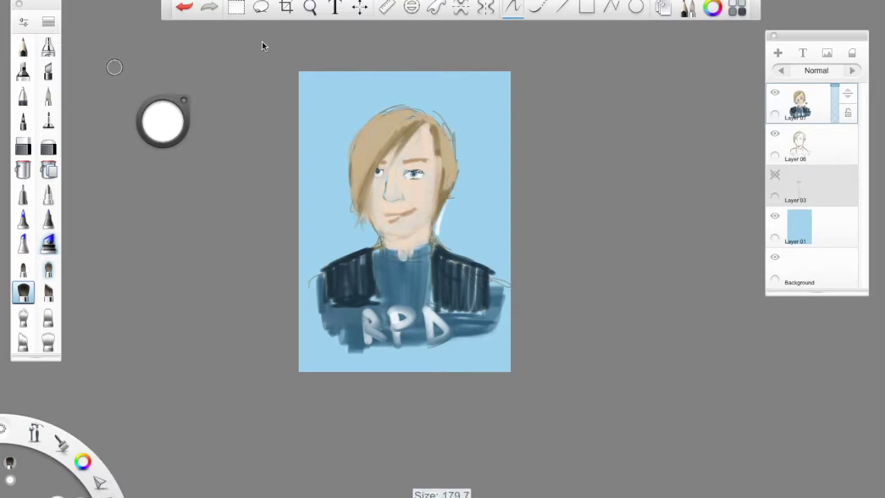
mouse_move(458, 128)
mouse_down()
mouse_move(463, 171)
mouse_move(444, 224)
mouse_move(455, 250)
mouse_up()
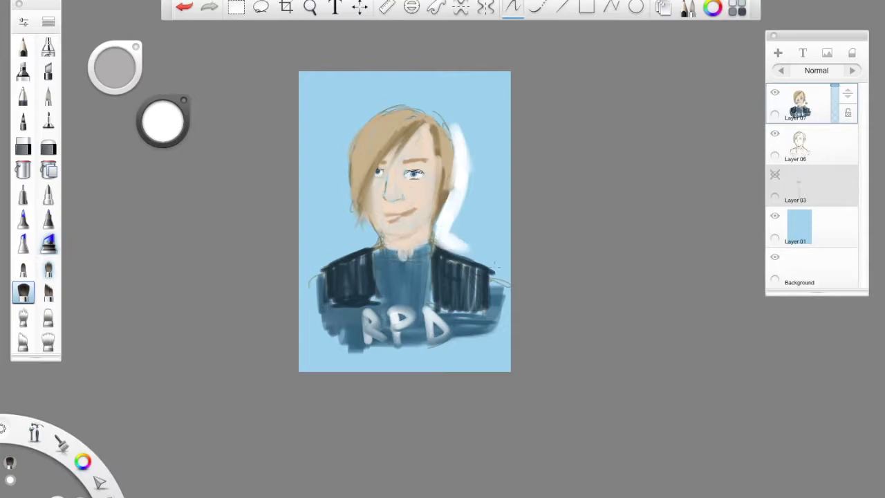
drag(497, 268, 453, 249)
mouse_move(326, 260)
mouse_down()
mouse_move(374, 236)
mouse_move(366, 228)
mouse_move(365, 240)
mouse_move(351, 220)
mouse_move(346, 123)
mouse_move(342, 144)
mouse_up()
mouse_move(351, 188)
mouse_down()
mouse_move(364, 125)
mouse_move(344, 131)
mouse_move(392, 96)
mouse_up()
mouse_move(358, 132)
mouse_down()
mouse_move(415, 101)
mouse_move(465, 141)
mouse_up()
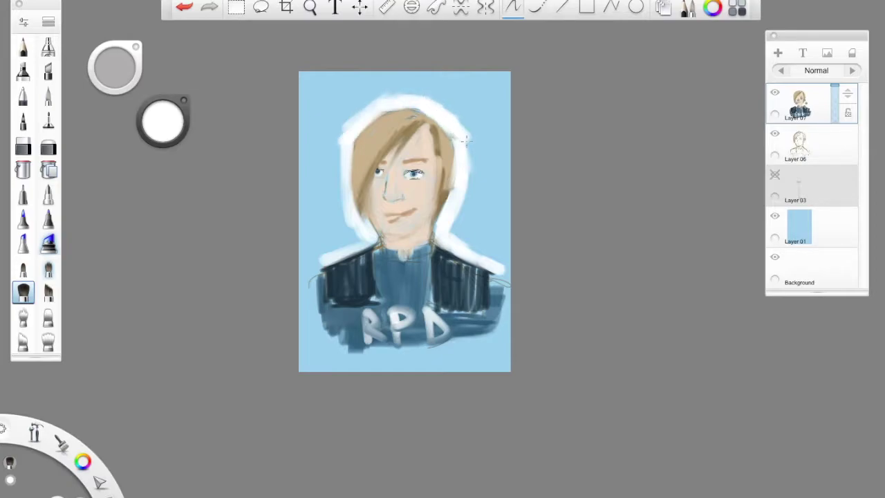
Sample the lighter tan from the hair and fill out both sides of the hair and the fringe over the covered eye.
click(176, 135)
click(164, 166)
click(374, 135)
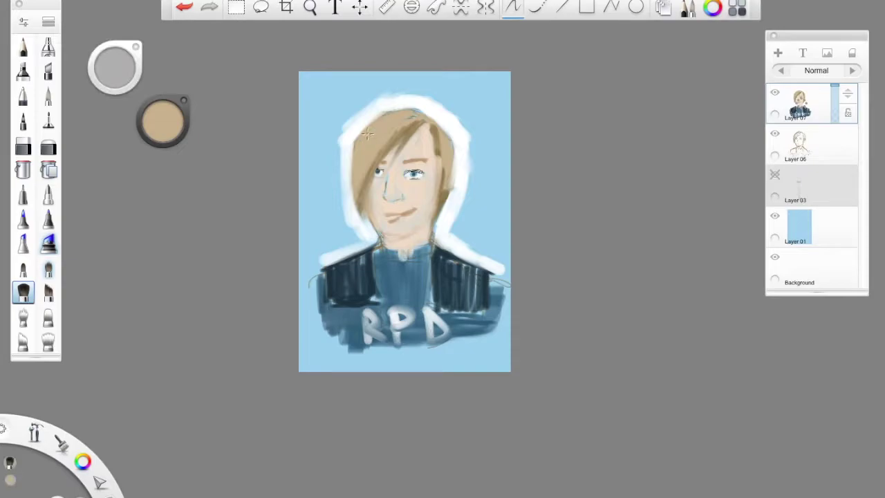
mouse_move(355, 146)
mouse_down()
mouse_move(349, 176)
mouse_move(352, 168)
mouse_move(360, 214)
mouse_up()
drag(354, 162, 356, 213)
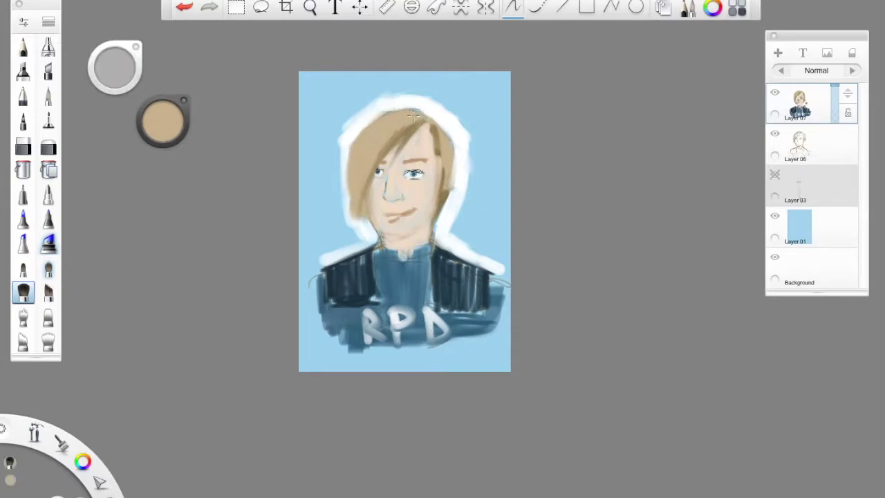
mouse_move(456, 188)
mouse_down()
mouse_move(448, 149)
mouse_move(446, 217)
mouse_up()
drag(385, 148, 371, 199)
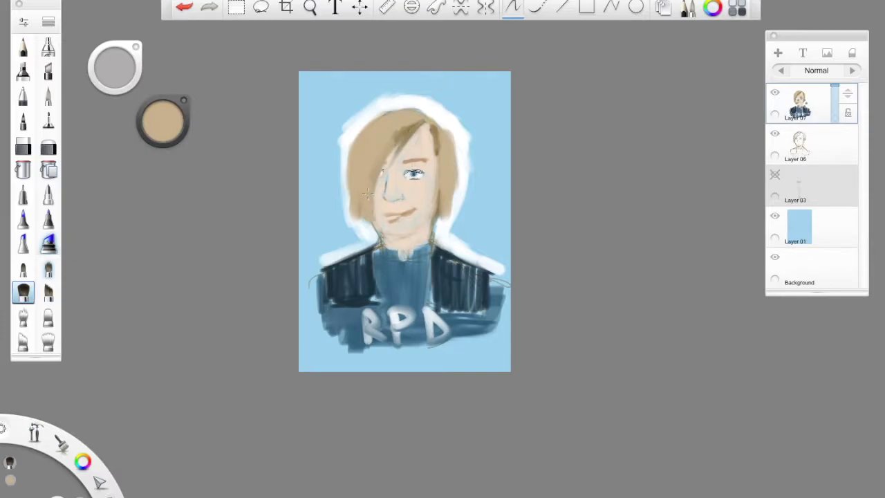
key(e)
Sample the white of the halo and trim the outer edge of the hair beside the fringe.
click(157, 136)
click(164, 159)
click(360, 117)
drag(345, 167, 359, 229)
drag(349, 182, 364, 233)
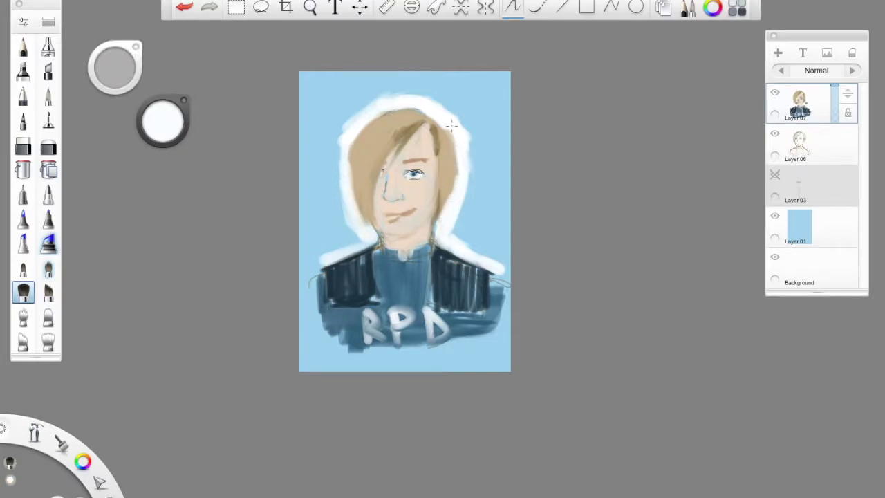
Choose a darker orange-peach skin tone, shade the cheek and neck, and switch to a blending brush.
click(170, 109)
click(169, 94)
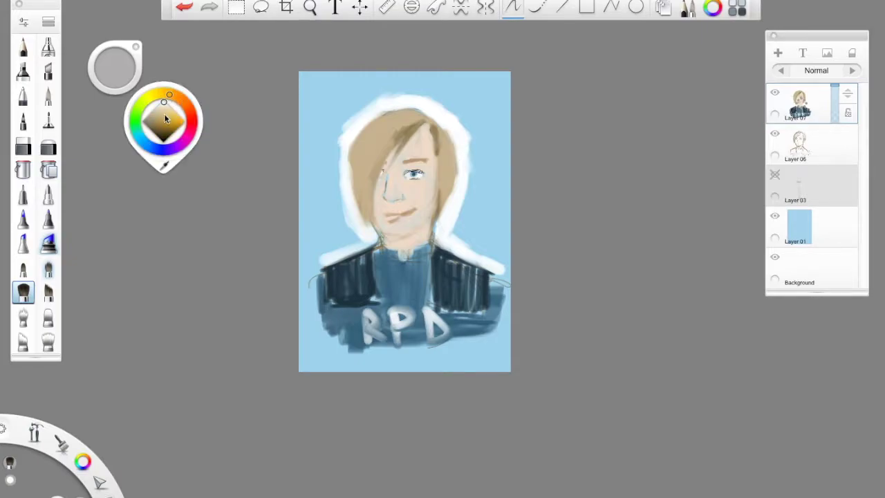
drag(176, 95, 169, 115)
click(163, 113)
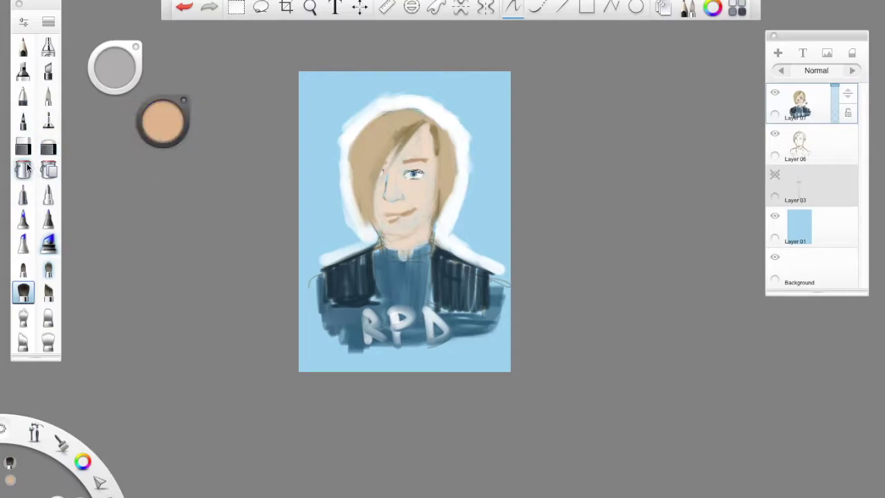
mouse_move(426, 183)
mouse_down()
mouse_move(423, 239)
mouse_move(420, 216)
mouse_up()
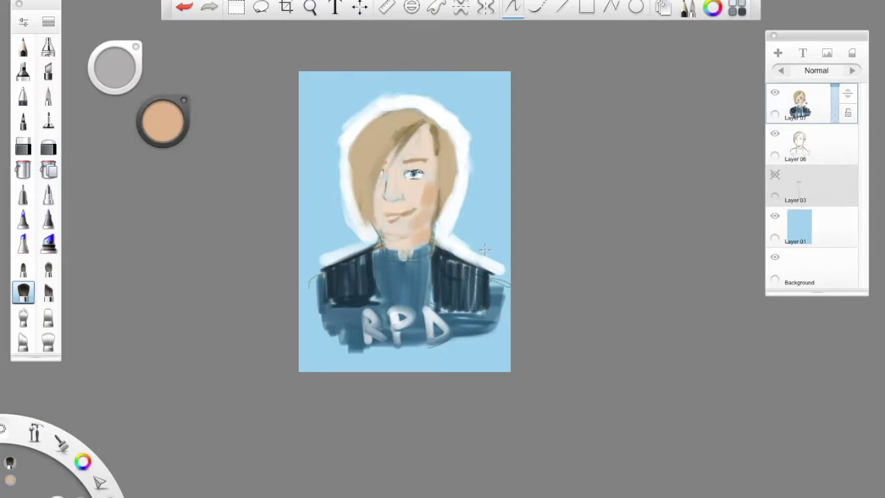
key(e)
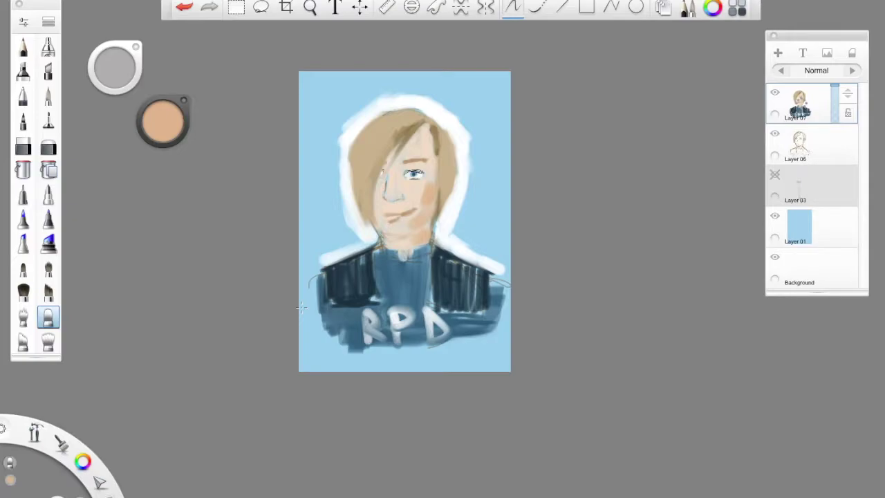
Add a new layer and draw a rounded head outline in pure red near the top of the canvas.
click(776, 56)
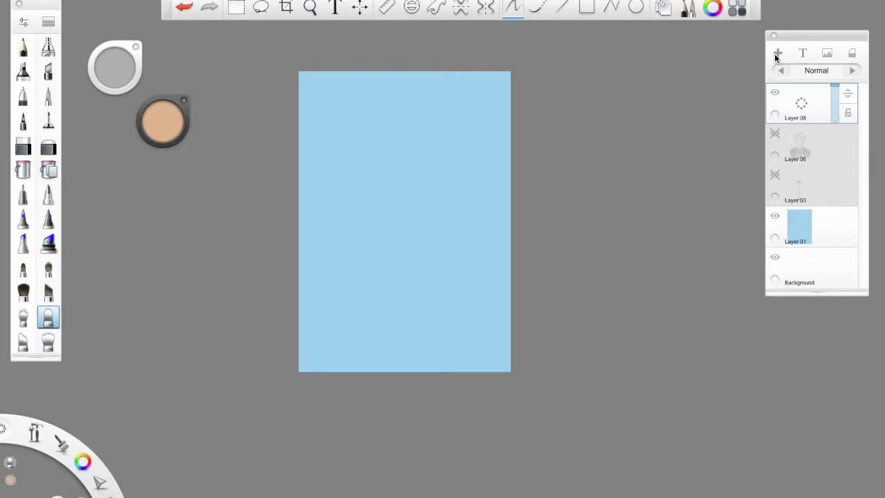
click(164, 122)
click(192, 120)
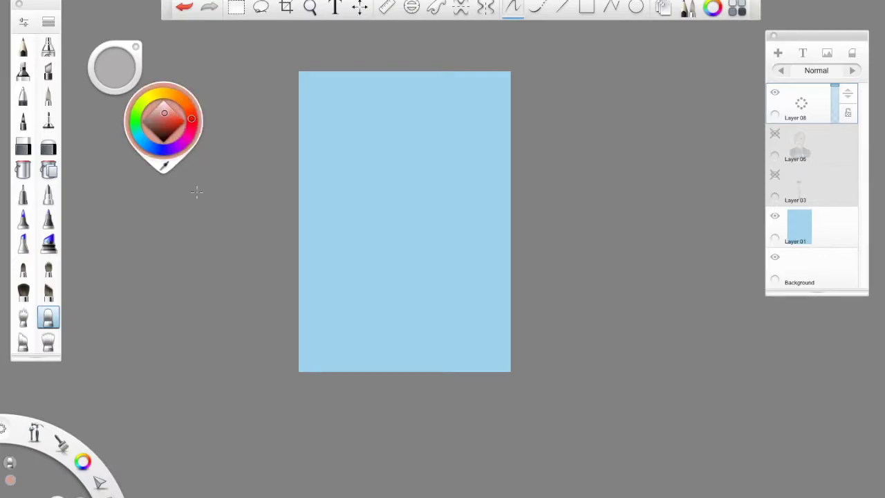
click(181, 122)
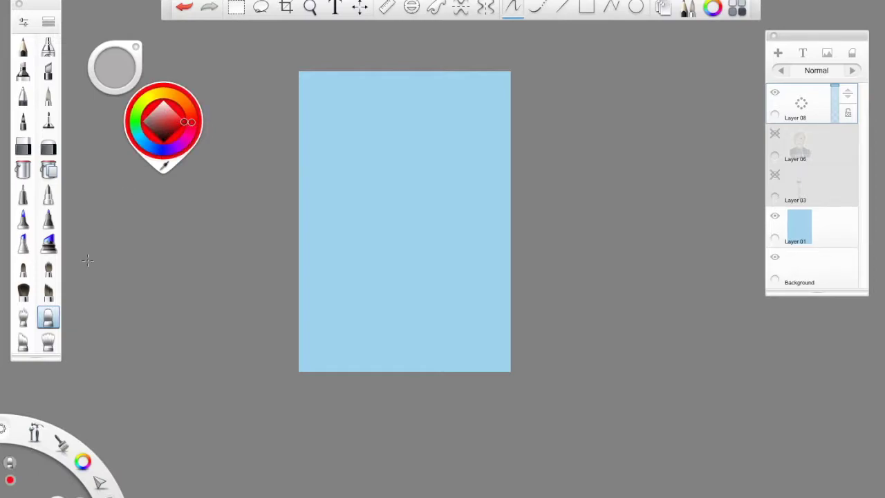
click(48, 120)
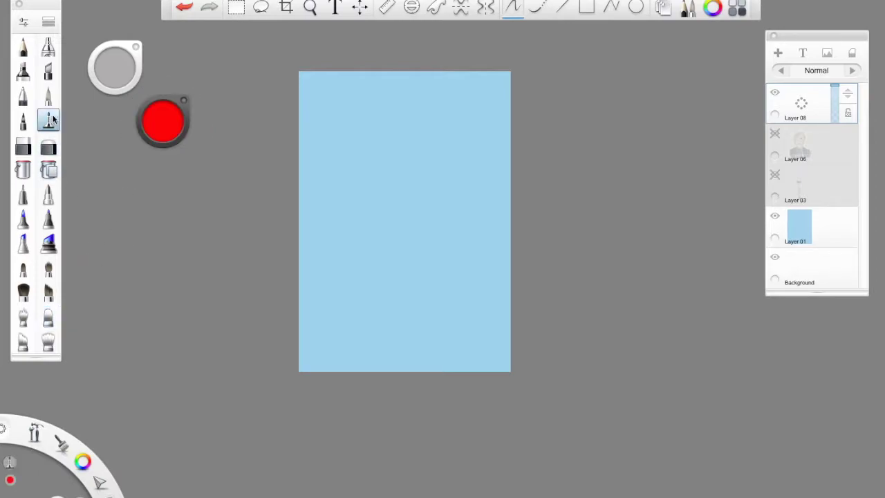
mouse_move(373, 118)
mouse_down()
mouse_move(384, 96)
mouse_move(410, 84)
mouse_move(423, 88)
mouse_move(423, 124)
mouse_up()
mouse_move(376, 93)
mouse_down()
mouse_move(370, 123)
mouse_move(381, 149)
mouse_move(377, 142)
mouse_move(396, 157)
mouse_move(405, 149)
mouse_move(434, 155)
mouse_move(412, 154)
mouse_move(424, 135)
mouse_up()
Draw the red chest block with a curved lower edge, and taper its sides down to the waist.
mouse_move(359, 177)
mouse_down()
mouse_move(449, 179)
mouse_move(353, 182)
mouse_move(407, 177)
mouse_move(352, 228)
mouse_move(365, 243)
mouse_move(351, 185)
mouse_move(377, 229)
mouse_move(371, 224)
mouse_move(443, 237)
mouse_up()
drag(453, 182, 437, 233)
drag(456, 195, 430, 269)
drag(358, 228, 372, 260)
mouse_move(352, 200)
mouse_down()
mouse_move(368, 262)
mouse_move(381, 264)
mouse_up()
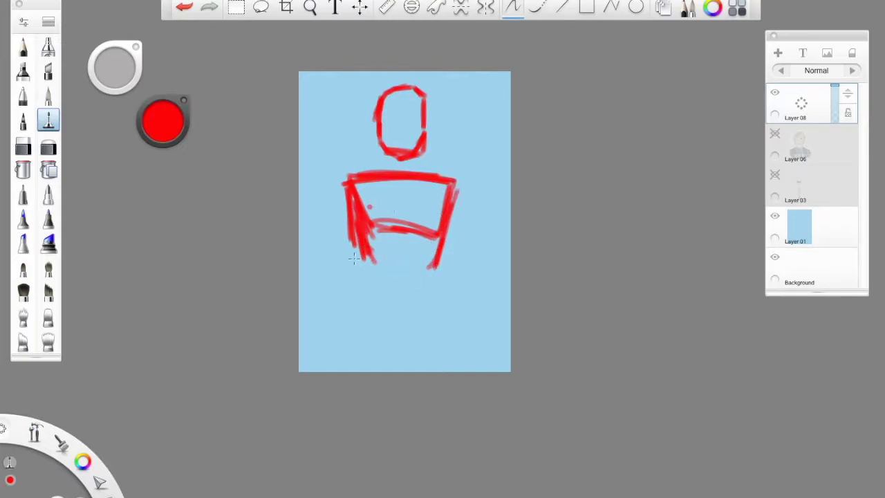
Extend red lines from the waist down and outward to form both legs.
mouse_move(372, 253)
mouse_down()
mouse_move(356, 296)
mouse_move(373, 248)
mouse_move(349, 325)
mouse_up()
drag(355, 277, 340, 319)
mouse_move(432, 265)
mouse_down()
mouse_move(424, 296)
mouse_move(448, 345)
mouse_up()
drag(434, 305, 447, 335)
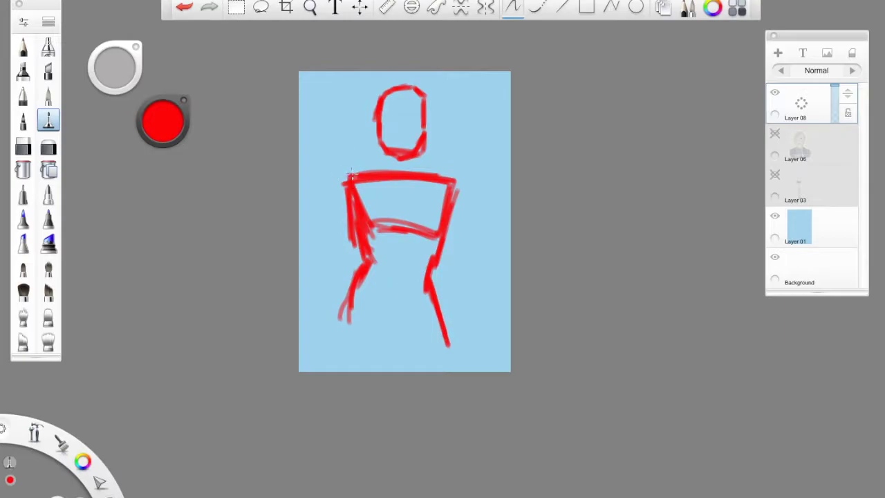
Add rounded red shoulders and an upper arm to the figure, and narrow the jaw inside the head outline.
mouse_move(324, 196)
mouse_down()
mouse_move(344, 170)
mouse_move(327, 190)
mouse_move(340, 171)
mouse_move(322, 206)
mouse_up()
mouse_move(449, 188)
mouse_down()
mouse_move(476, 181)
mouse_move(477, 204)
mouse_move(464, 181)
mouse_move(479, 218)
mouse_move(468, 254)
mouse_up()
drag(447, 222, 465, 253)
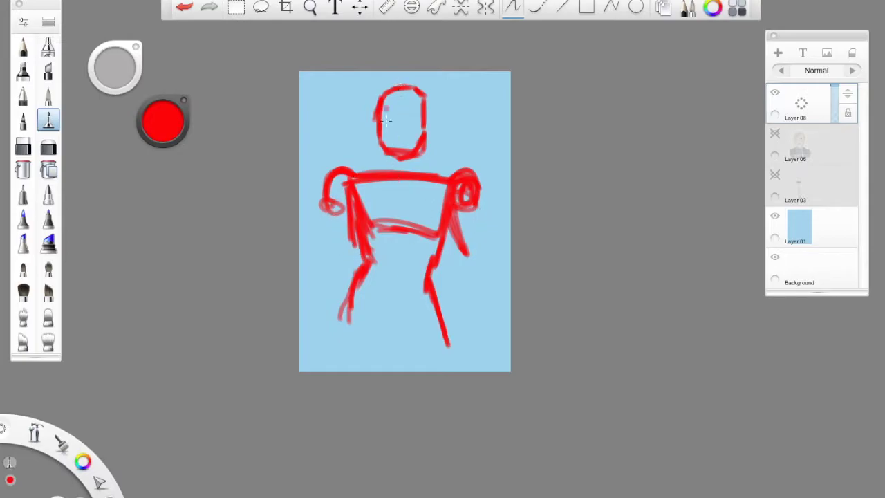
mouse_move(379, 130)
mouse_down()
mouse_move(383, 144)
mouse_move(417, 147)
mouse_up()
Choose golden orange, fill the faceplate inside the head, and add a short accent on each side of the lower chest.
click(179, 130)
click(169, 93)
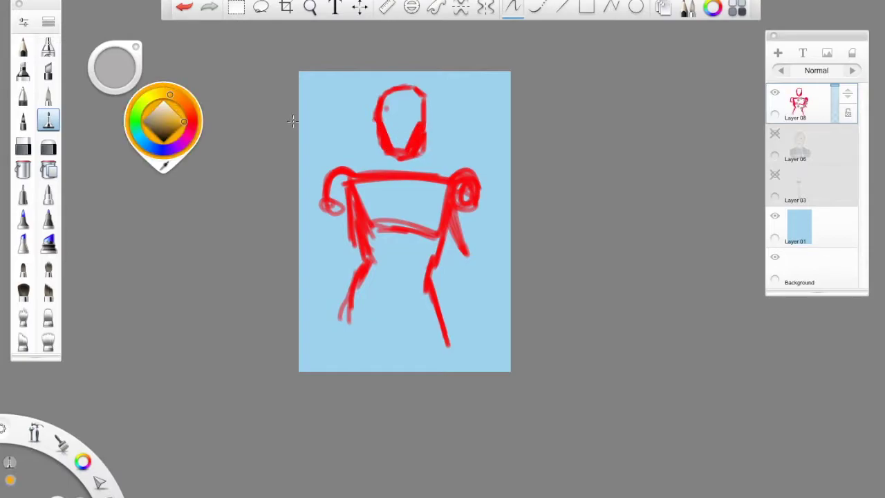
mouse_move(384, 110)
mouse_down()
mouse_move(392, 140)
mouse_move(411, 147)
mouse_move(418, 103)
mouse_move(409, 92)
mouse_move(396, 98)
mouse_move(402, 94)
mouse_move(397, 146)
mouse_move(416, 101)
mouse_up()
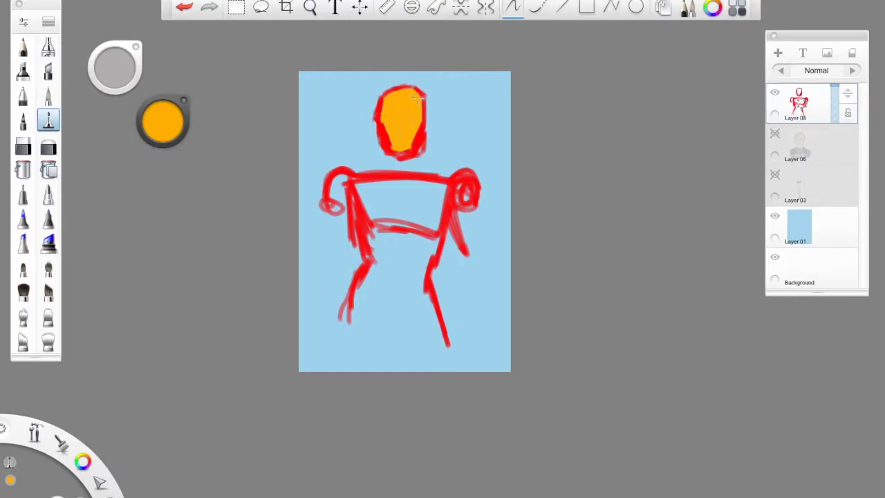
mouse_move(401, 140)
mouse_down()
mouse_move(379, 110)
mouse_move(391, 138)
mouse_up()
mouse_move(381, 114)
mouse_down()
mouse_move(393, 142)
mouse_move(376, 128)
mouse_up()
drag(393, 147, 404, 151)
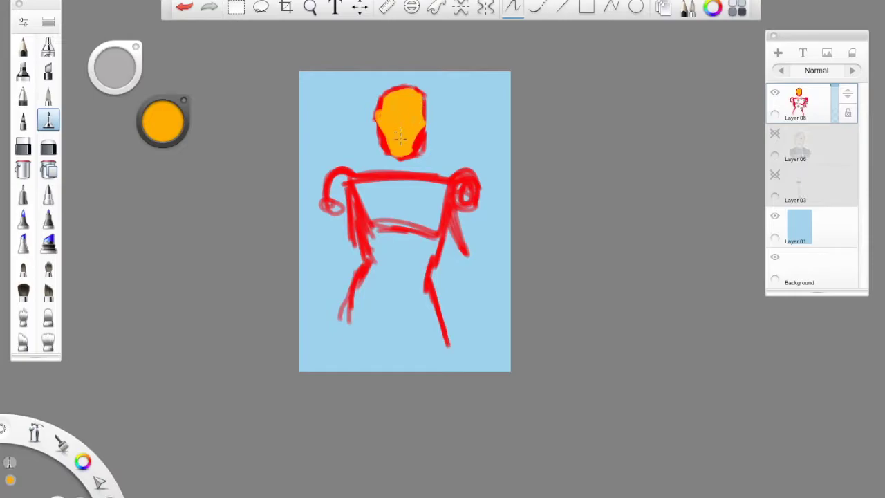
drag(368, 221, 365, 250)
mouse_move(435, 232)
mouse_down()
mouse_move(439, 246)
mouse_move(436, 225)
mouse_up()
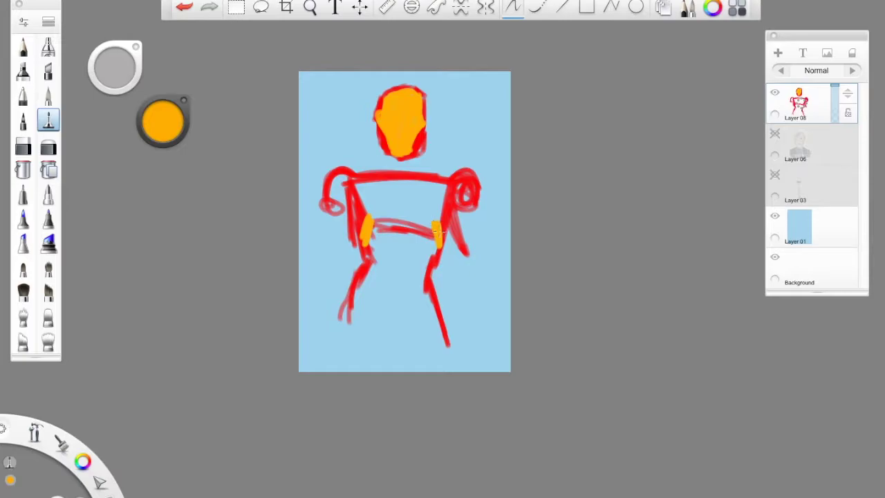
Paint a white circular chest light and two narrow white eyes on the faceplate.
click(163, 121)
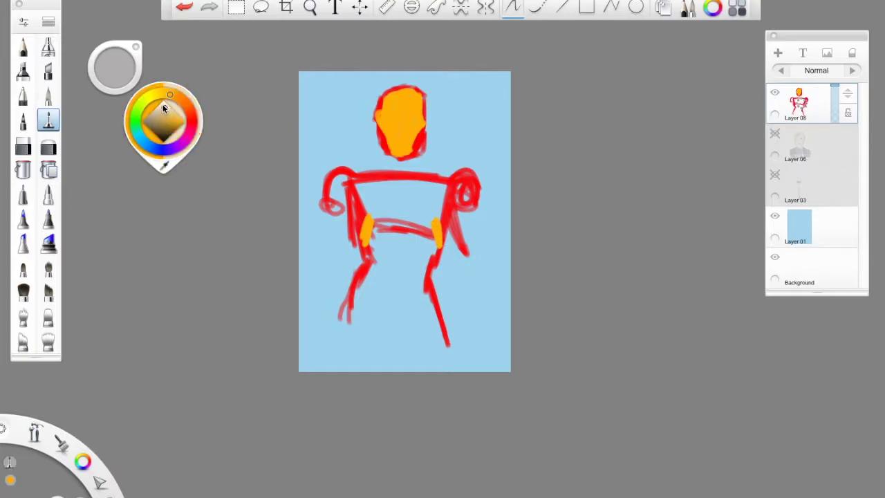
click(163, 102)
drag(398, 220, 395, 212)
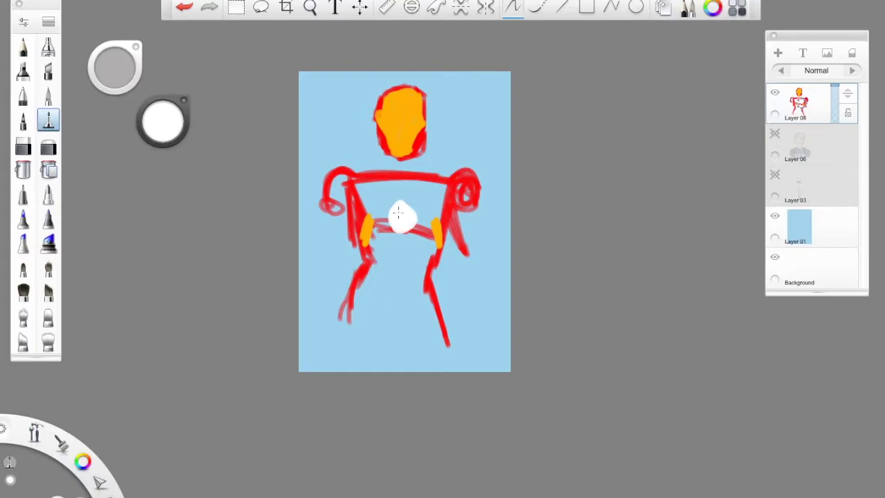
drag(390, 121, 412, 121)
Choose a very dark brown, reduce the brush size, and outline the helmet, faceplate edges and mouth.
click(154, 120)
click(175, 96)
drag(168, 129, 164, 138)
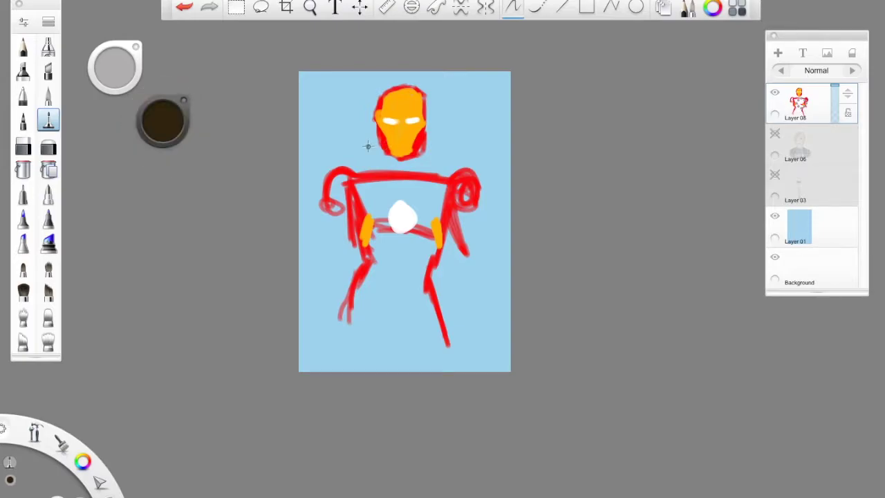
drag(118, 68, 116, 98)
drag(384, 140, 383, 152)
mouse_move(375, 118)
mouse_down()
mouse_move(379, 142)
mouse_move(381, 104)
mouse_up()
mouse_move(426, 123)
mouse_down()
mouse_move(423, 141)
mouse_move(427, 100)
mouse_up()
mouse_move(375, 112)
mouse_down()
mouse_move(380, 90)
mouse_move(407, 80)
mouse_move(421, 81)
mouse_move(428, 97)
mouse_up()
mouse_move(377, 127)
mouse_down()
mouse_move(378, 148)
mouse_move(394, 159)
mouse_move(415, 163)
mouse_move(423, 149)
mouse_up()
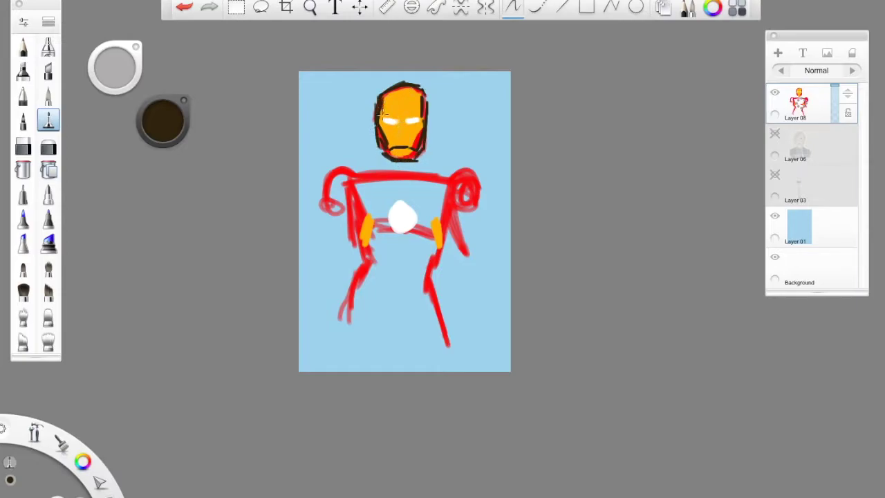
Choose a brick red, enlarge the brush, and fill both shoulders and upper arms of the armoured figure.
click(166, 119)
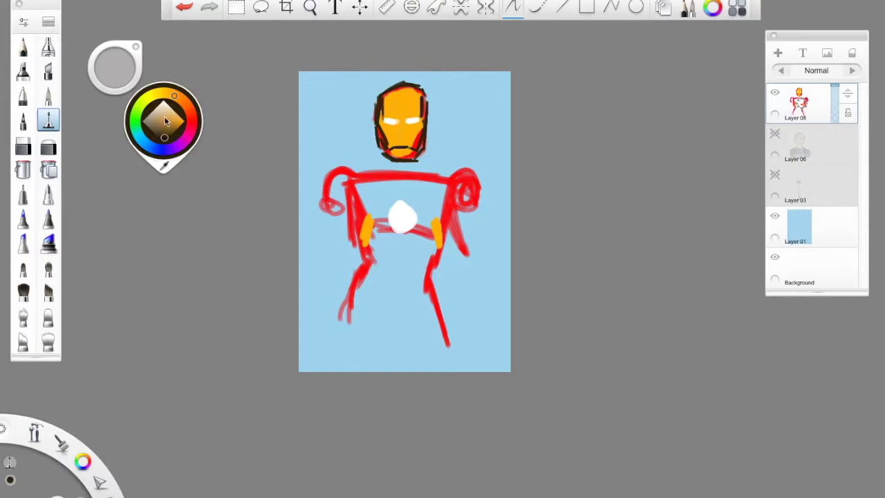
click(177, 194)
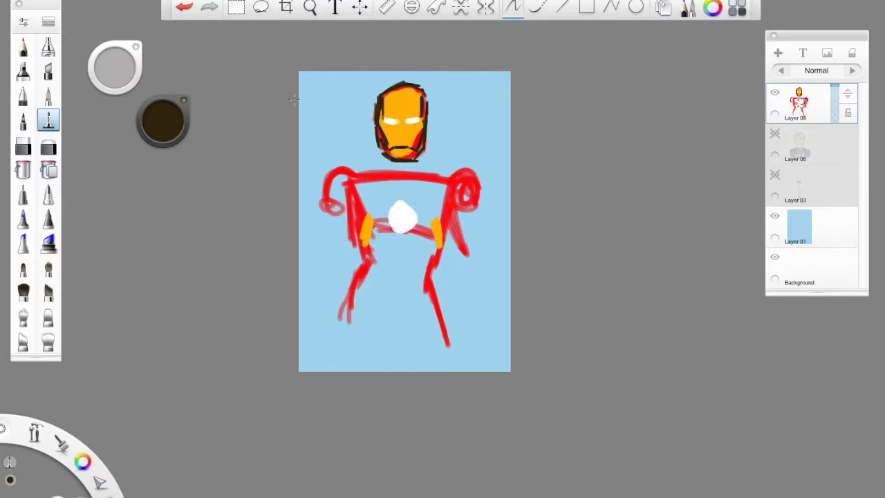
click(166, 119)
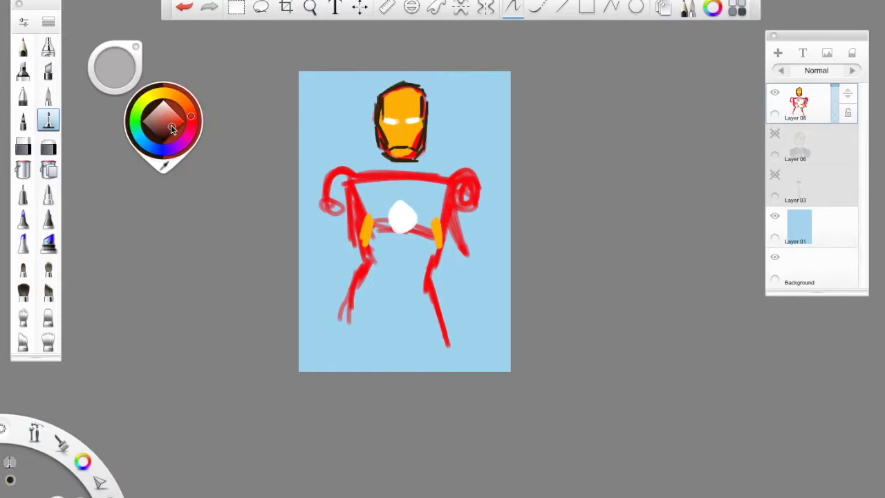
click(171, 128)
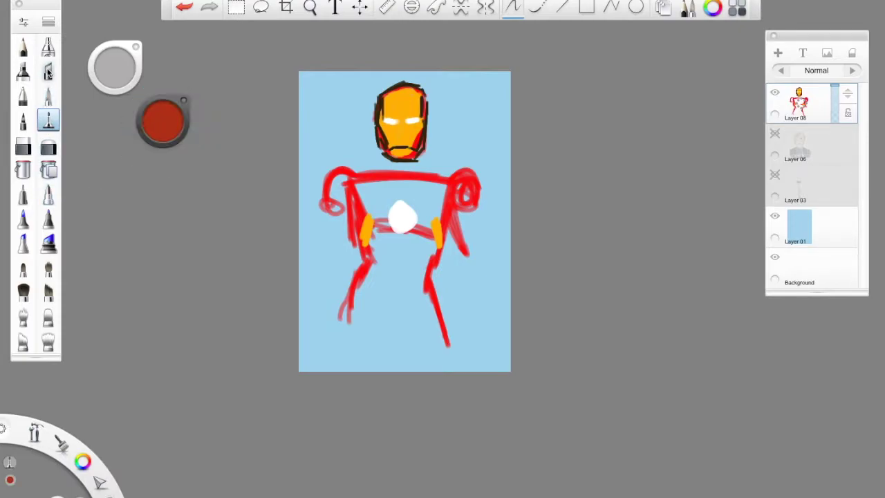
drag(122, 64, 240, 47)
mouse_move(362, 187)
mouse_down()
mouse_move(364, 208)
mouse_move(327, 208)
mouse_move(342, 184)
mouse_move(343, 212)
mouse_up()
mouse_move(457, 193)
mouse_down()
mouse_move(471, 257)
mouse_move(477, 239)
mouse_up()
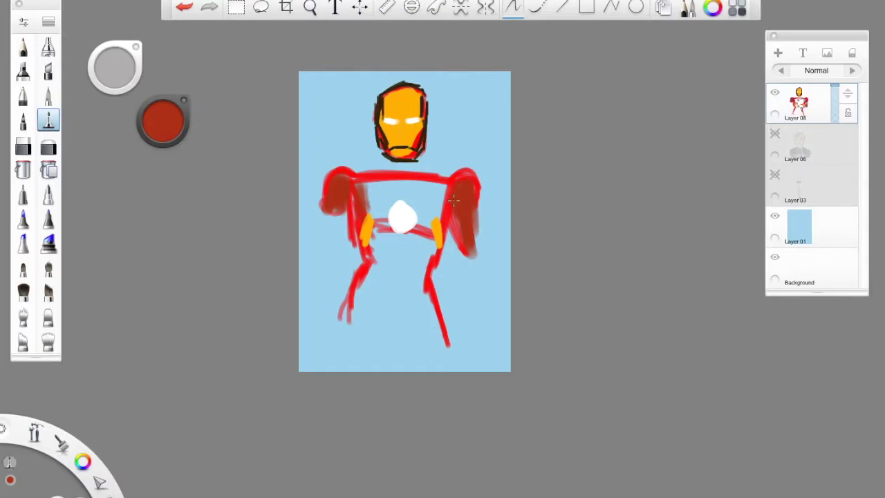
Paint the collar, forearms and a band beneath the chest light in brick red.
mouse_move(374, 173)
mouse_down()
mouse_move(361, 166)
mouse_move(349, 176)
mouse_move(390, 165)
mouse_move(445, 169)
mouse_move(421, 164)
mouse_move(416, 147)
mouse_up()
mouse_move(358, 209)
mouse_down()
mouse_move(427, 251)
mouse_move(446, 228)
mouse_move(425, 275)
mouse_move(408, 240)
mouse_move(418, 247)
mouse_move(390, 249)
mouse_move(377, 188)
mouse_move(385, 181)
mouse_move(368, 220)
mouse_move(317, 238)
mouse_move(339, 259)
mouse_move(332, 218)
mouse_move(324, 256)
mouse_up()
mouse_move(483, 237)
mouse_down()
mouse_move(490, 258)
mouse_move(480, 233)
mouse_move(476, 258)
mouse_move(495, 242)
mouse_up()
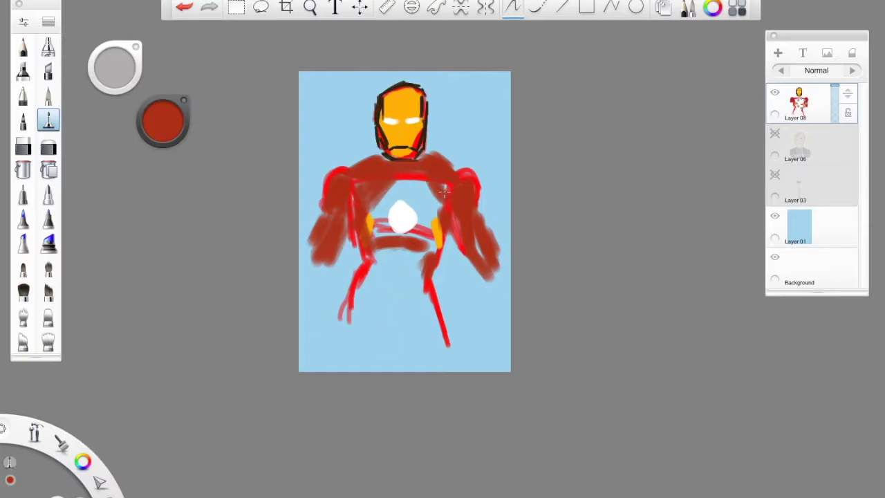
Choose a bright orange-red, fill the chest around the white light, and lighten the shoulders and outer arms.
click(162, 122)
mouse_move(373, 193)
mouse_down()
mouse_move(380, 238)
mouse_move(401, 184)
mouse_move(414, 200)
mouse_move(418, 181)
mouse_move(388, 185)
mouse_up()
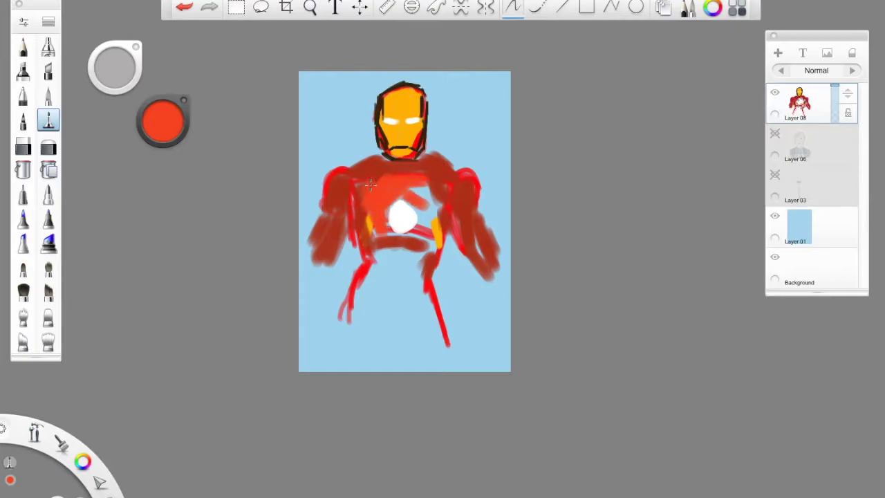
drag(353, 170, 356, 176)
mouse_move(434, 159)
mouse_down()
mouse_move(459, 178)
mouse_move(463, 213)
mouse_move(502, 259)
mouse_up()
mouse_move(309, 237)
mouse_down()
mouse_move(324, 219)
mouse_move(329, 182)
mouse_up()
Fill the abdomen, waist and upper thighs with bright orange-red strokes.
mouse_move(390, 265)
mouse_down()
mouse_move(384, 256)
mouse_move(408, 304)
mouse_move(418, 242)
mouse_move(393, 304)
mouse_move(396, 330)
mouse_up()
mouse_move(420, 248)
mouse_down()
mouse_move(422, 182)
mouse_move(418, 275)
mouse_move(429, 246)
mouse_up()
mouse_move(376, 261)
mouse_down()
mouse_move(372, 283)
mouse_move(397, 342)
mouse_move(446, 342)
mouse_move(358, 315)
mouse_move(354, 326)
mouse_up()
Choose a dark maroon, reduce the brush size, and outline both sides of the waist and legs.
click(163, 122)
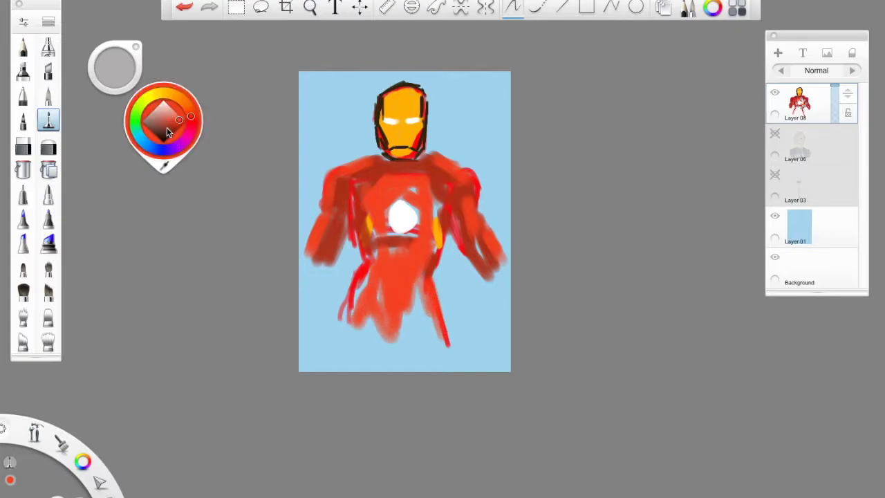
click(165, 131)
drag(127, 88, 107, 110)
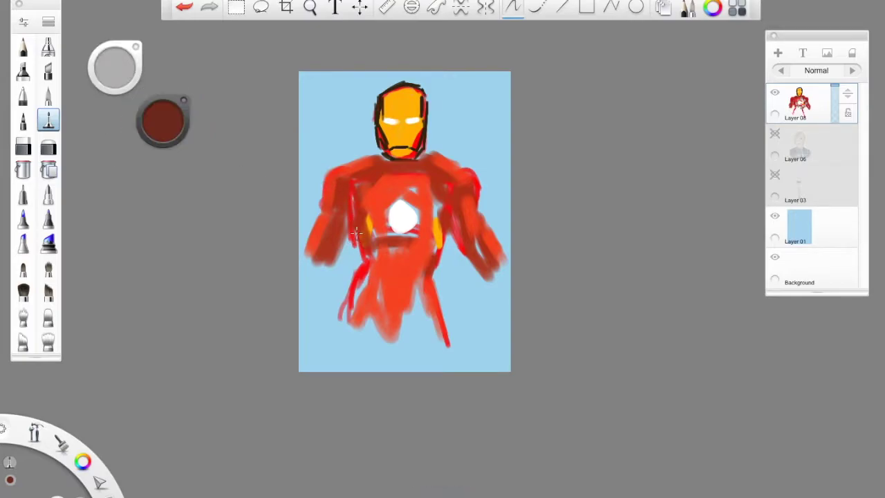
drag(354, 267, 344, 327)
mouse_move(434, 268)
mouse_down()
mouse_move(443, 331)
mouse_move(449, 230)
mouse_up()
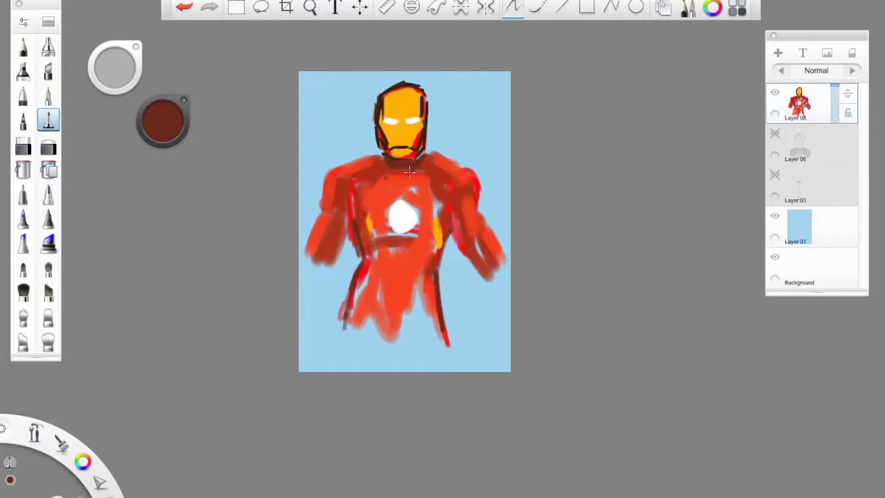
Draw dark maroon contour lines around the chest light, pectorals, collar and shoulders.
mouse_move(409, 232)
mouse_down()
mouse_move(392, 206)
mouse_move(416, 226)
mouse_move(414, 204)
mouse_move(402, 199)
mouse_move(400, 250)
mouse_move(424, 216)
mouse_move(385, 219)
mouse_move(393, 208)
mouse_move(364, 212)
mouse_up()
drag(420, 212, 447, 219)
drag(361, 181, 353, 220)
mouse_move(394, 175)
mouse_down()
mouse_move(334, 176)
mouse_move(384, 157)
mouse_up()
mouse_move(434, 175)
mouse_down()
mouse_move(459, 160)
mouse_move(471, 181)
mouse_up()
mouse_move(337, 173)
mouse_down()
mouse_move(313, 237)
mouse_move(342, 252)
mouse_move(336, 220)
mouse_up()
drag(456, 199, 468, 217)
mouse_move(448, 182)
mouse_down()
mouse_move(449, 238)
mouse_move(437, 242)
mouse_up()
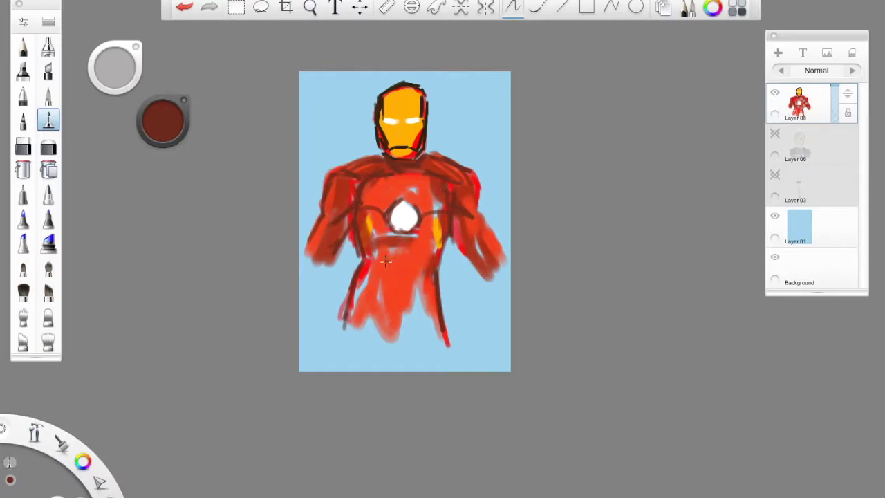
Draw dark maroon side seams, horizontal abdominal plate lines and a hip line on the lower torso.
drag(377, 234, 369, 301)
drag(418, 235, 431, 312)
mouse_move(410, 267)
mouse_down()
mouse_move(385, 252)
mouse_move(418, 246)
mouse_up()
drag(382, 297, 422, 299)
mouse_move(383, 320)
mouse_down()
mouse_move(372, 292)
mouse_move(358, 304)
mouse_up()
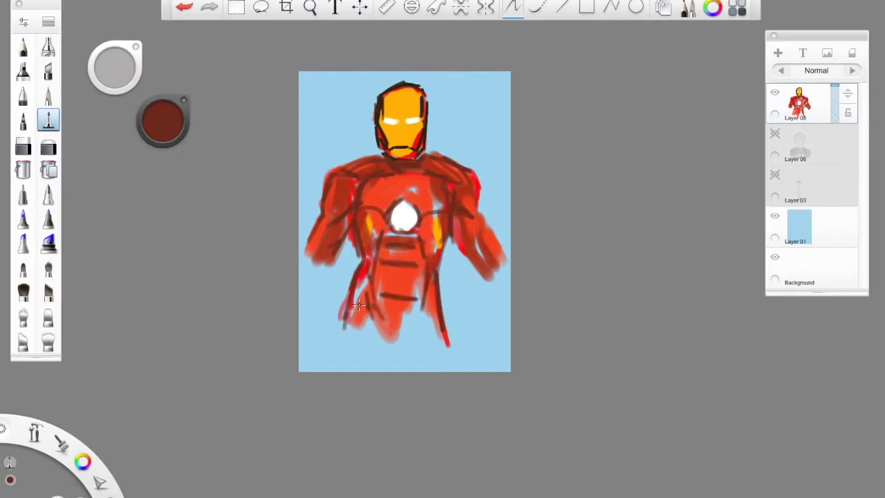
Choose white and paint highlights on both sides of the chest light and around the faceplate and jaw.
click(164, 121)
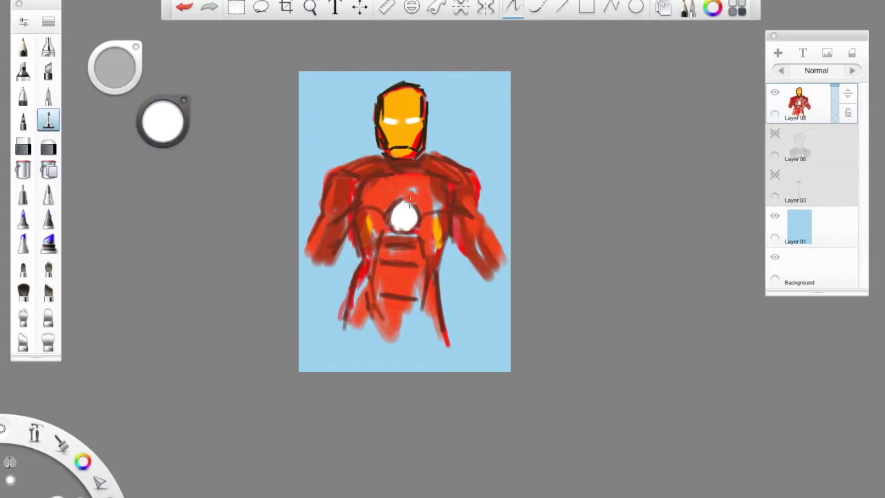
drag(430, 204, 438, 235)
drag(373, 215, 370, 235)
drag(380, 196, 373, 228)
drag(377, 220, 399, 196)
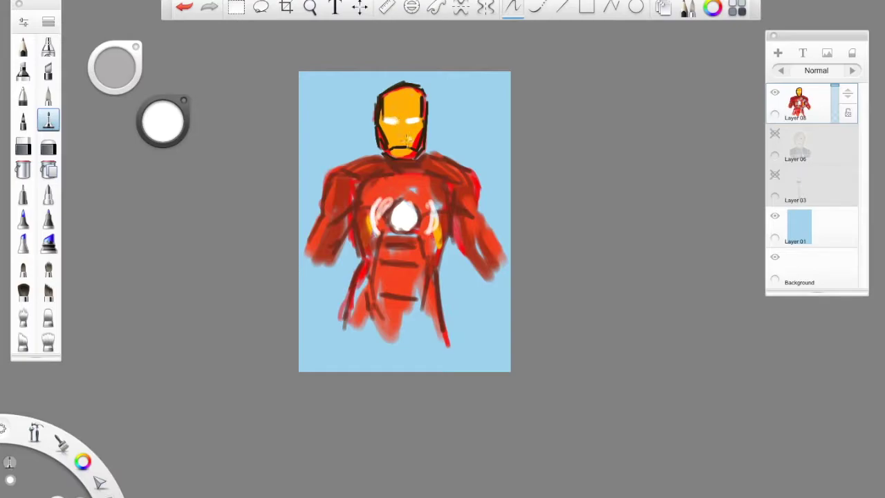
mouse_move(385, 108)
mouse_down()
mouse_move(380, 94)
mouse_move(415, 92)
mouse_up()
mouse_move(386, 95)
mouse_down()
mouse_move(420, 84)
mouse_move(427, 101)
mouse_move(418, 151)
mouse_move(405, 157)
mouse_up()
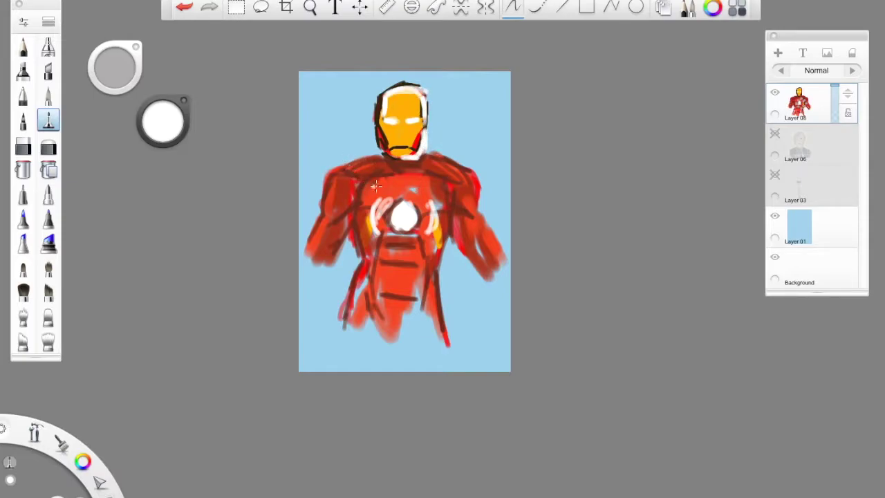
Paint white rim highlights along both shoulders and down the edges of both arms.
mouse_move(356, 169)
mouse_down()
mouse_move(379, 157)
mouse_move(336, 176)
mouse_up()
mouse_move(433, 156)
mouse_down()
mouse_move(474, 173)
mouse_move(485, 213)
mouse_move(448, 185)
mouse_up()
mouse_move(477, 217)
mouse_down()
mouse_move(460, 184)
mouse_move(474, 207)
mouse_move(475, 199)
mouse_move(482, 232)
mouse_move(473, 229)
mouse_move(466, 248)
mouse_move(455, 233)
mouse_move(469, 261)
mouse_up()
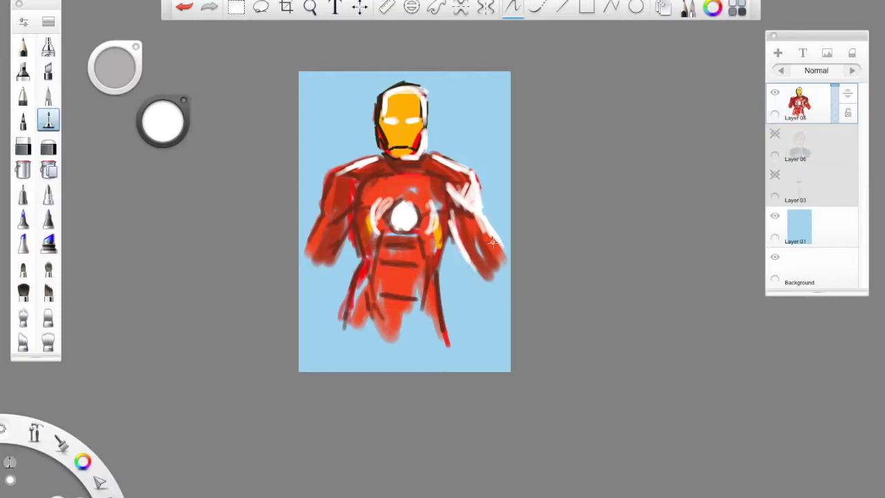
mouse_move(329, 212)
mouse_down()
mouse_move(306, 256)
mouse_move(333, 175)
mouse_move(345, 167)
mouse_up()
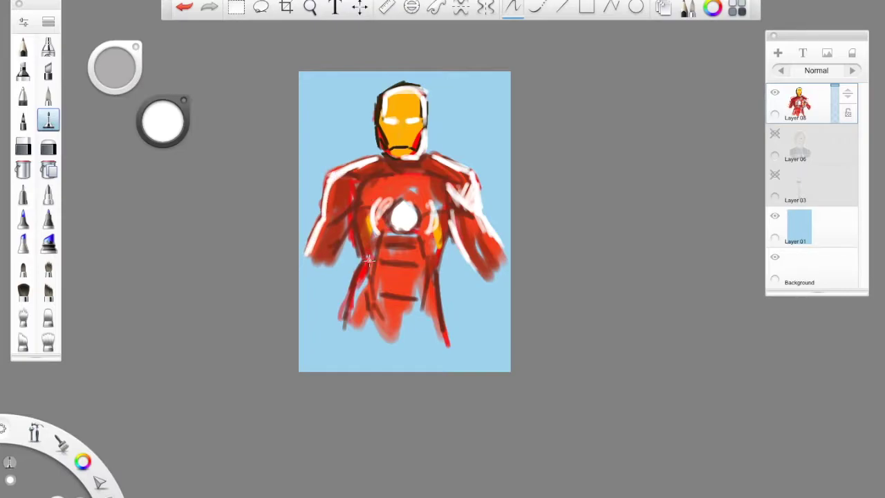
Add white highlight strokes to the ribs, the lower chest edge and both sides of the chest light.
drag(367, 223, 365, 210)
drag(385, 262, 368, 248)
drag(438, 206, 436, 247)
drag(380, 196, 376, 232)
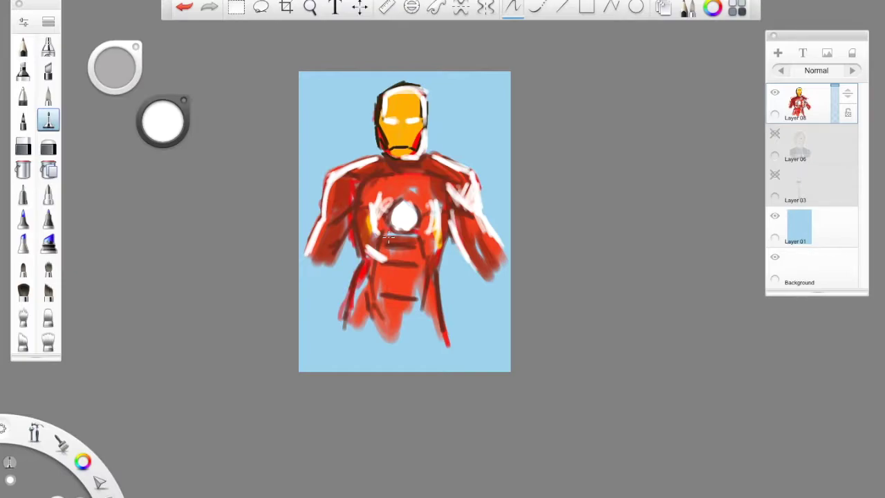
Sample the golden orange from the faceplate and paint the inner side of both forearms.
click(158, 122)
click(166, 169)
click(411, 98)
mouse_move(335, 252)
mouse_down()
mouse_move(345, 221)
mouse_move(331, 217)
mouse_up()
mouse_move(462, 220)
mouse_down()
mouse_move(465, 255)
mouse_move(477, 239)
mouse_up()
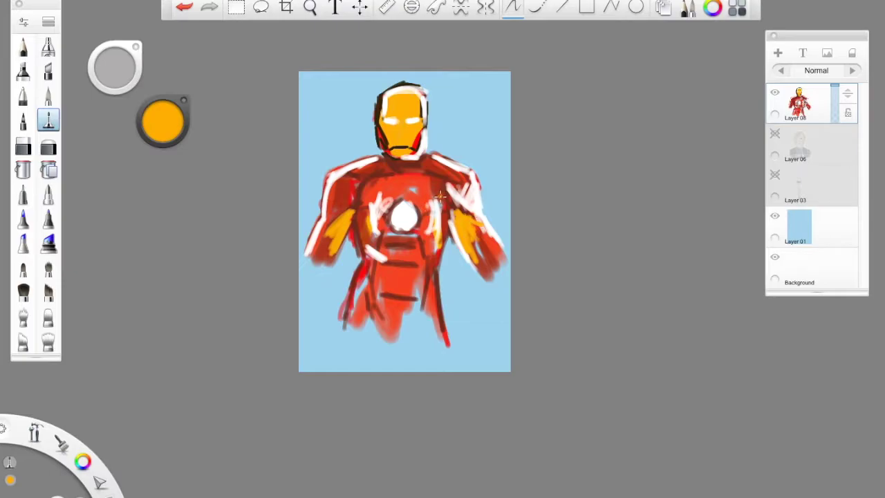
Choose a light grey and add strokes to the collar, armpit and the rim of the chest light.
click(171, 138)
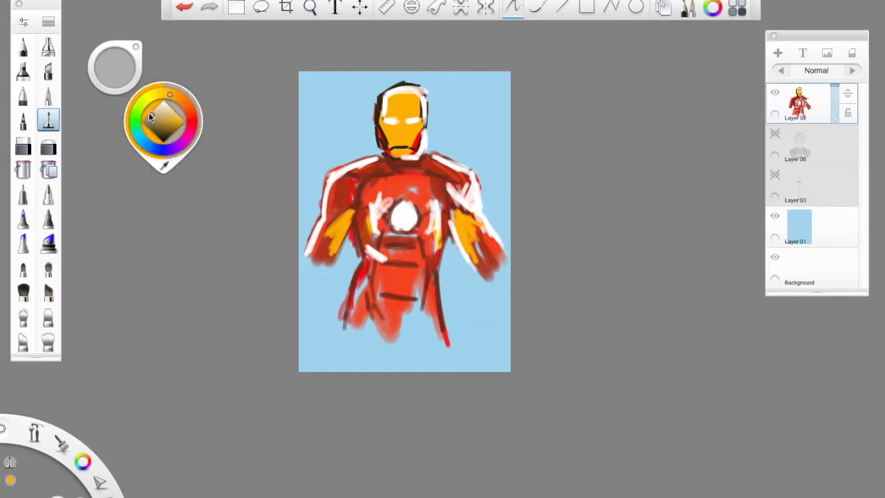
drag(362, 199, 356, 220)
drag(361, 172, 378, 165)
drag(432, 166, 455, 178)
mouse_move(370, 174)
mouse_down()
mouse_move(398, 176)
mouse_move(457, 197)
mouse_move(422, 200)
mouse_move(413, 212)
mouse_move(410, 206)
mouse_move(400, 226)
mouse_up()
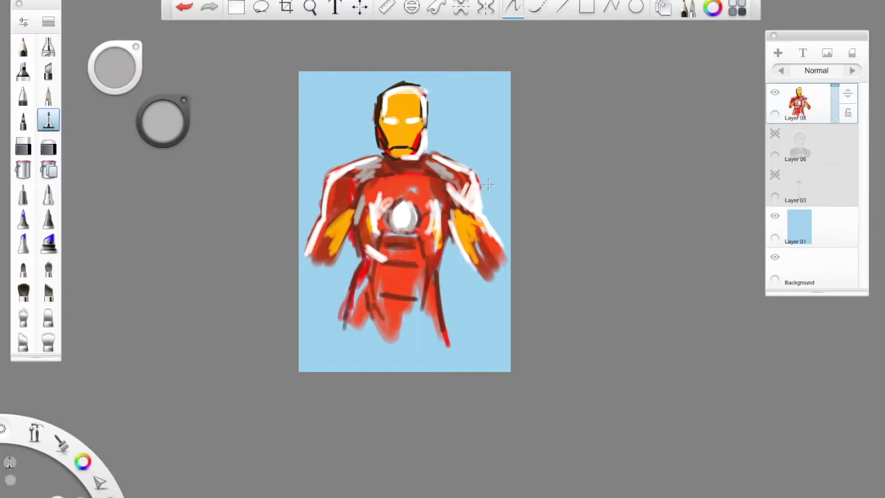
Set the colour to white and add a new layer directly beneath the Iron Man figure's layer.
click(820, 145)
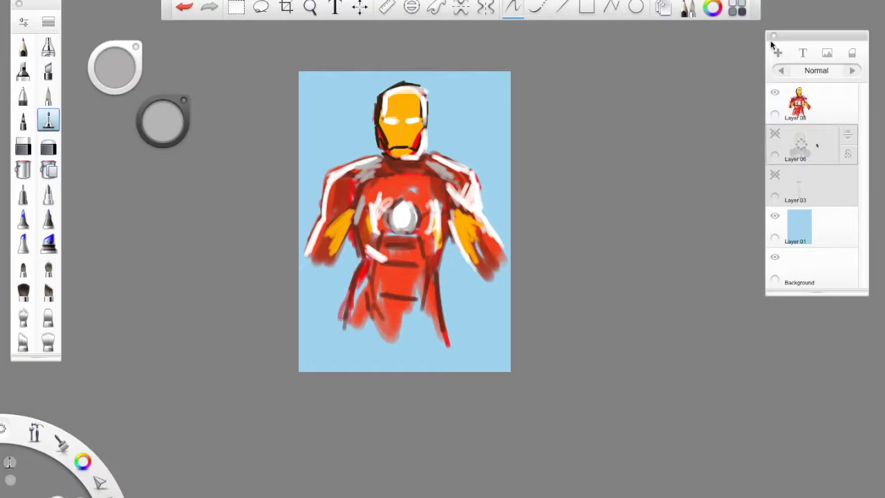
click(164, 127)
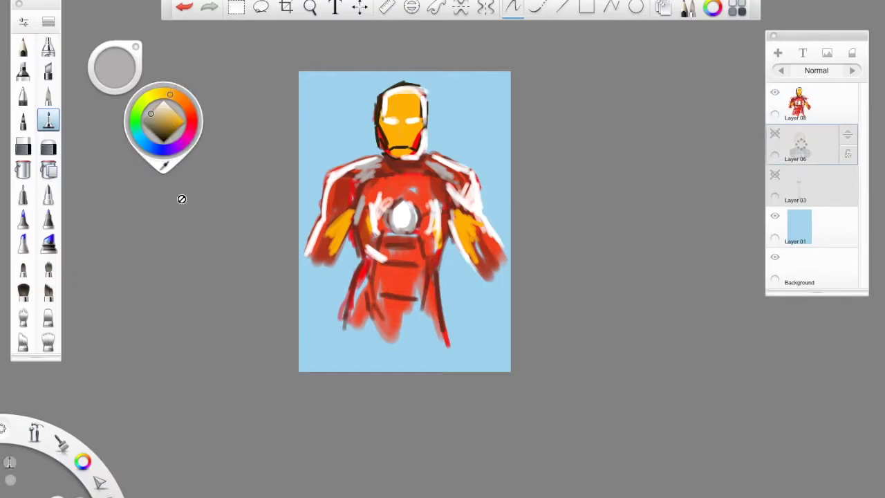
click(453, 196)
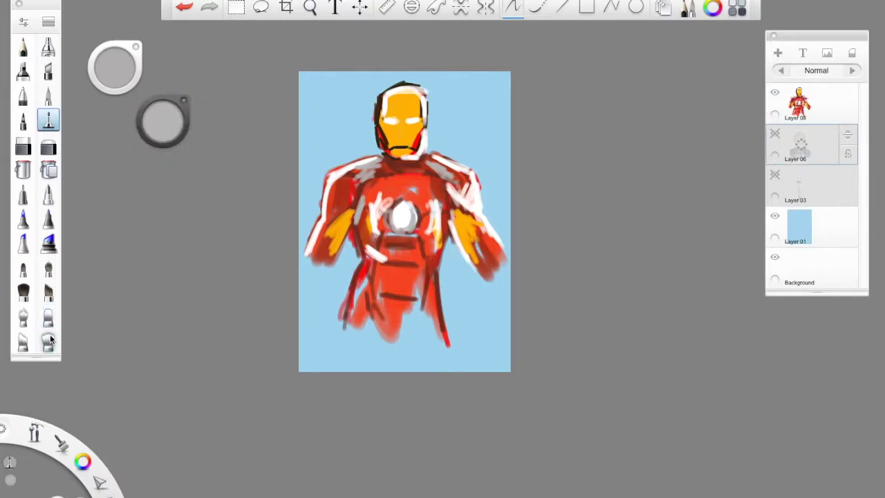
drag(53, 338, 58, 280)
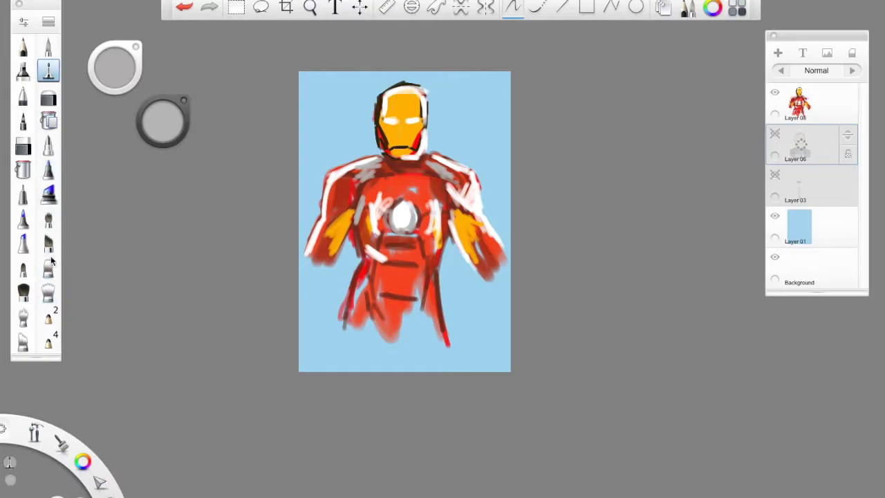
click(49, 196)
drag(162, 134, 174, 51)
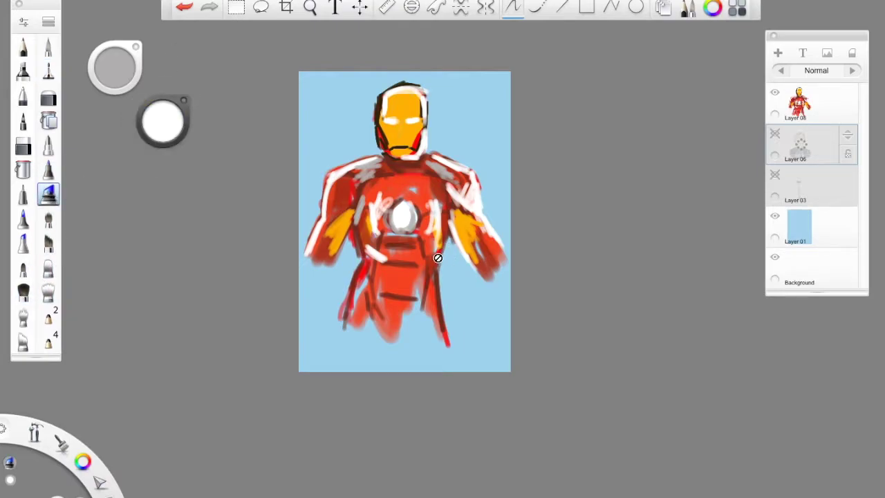
click(777, 53)
Enlarge the brush, switch to the soft bristle brush, and paint a white glow beside the right leg.
click(447, 255)
click(520, 197)
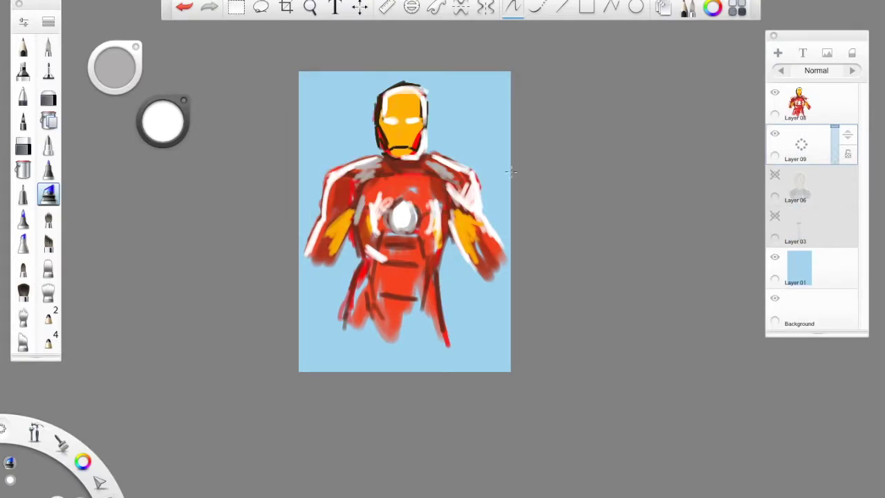
mouse_move(118, 68)
mouse_down()
mouse_move(205, 56)
mouse_move(209, 72)
mouse_up()
click(445, 299)
click(536, 194)
click(22, 292)
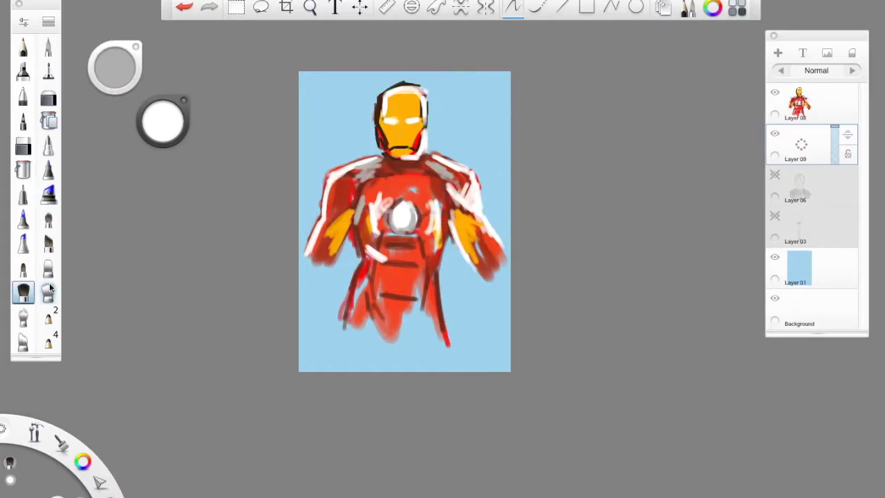
mouse_move(448, 282)
mouse_down()
mouse_move(455, 309)
mouse_move(444, 271)
mouse_move(453, 332)
mouse_move(459, 302)
mouse_move(445, 275)
mouse_move(457, 341)
mouse_up()
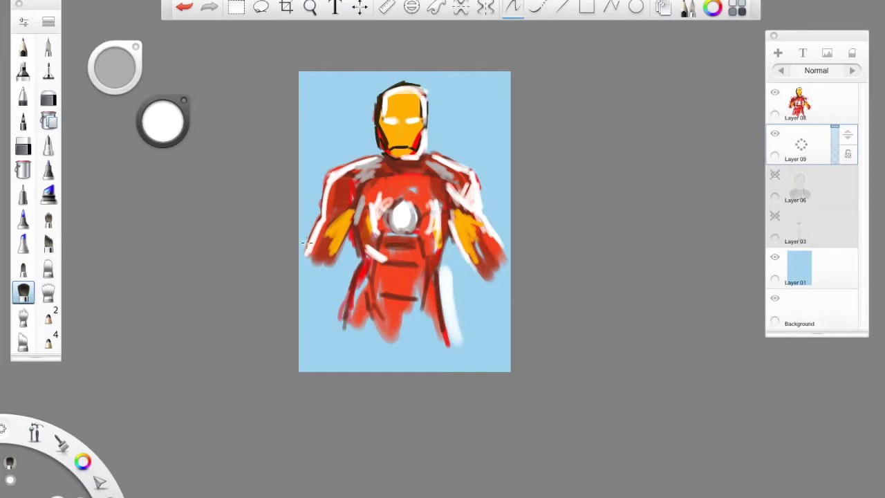
Extend the white glow behind the figure between the arms and waist on both sides.
click(162, 123)
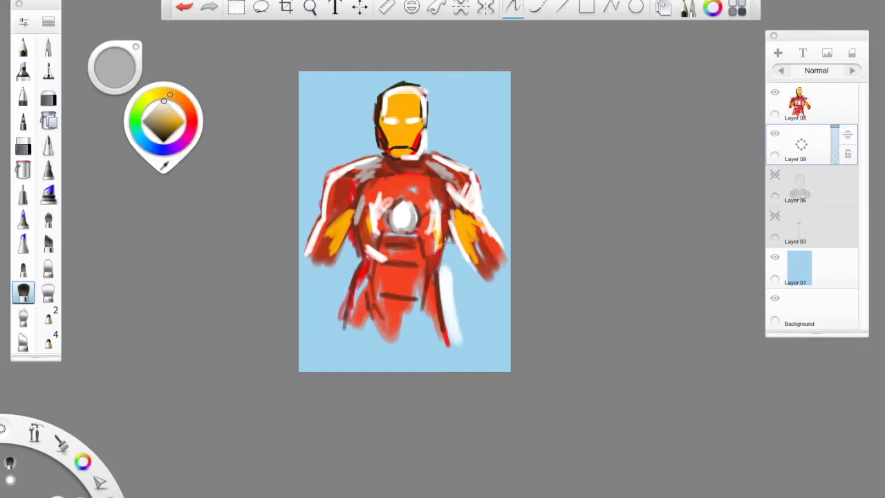
mouse_move(447, 270)
mouse_down()
mouse_move(460, 252)
mouse_move(448, 246)
mouse_move(442, 257)
mouse_move(449, 252)
mouse_move(472, 271)
mouse_up()
mouse_move(349, 232)
mouse_down()
mouse_move(354, 266)
mouse_move(342, 304)
mouse_move(337, 291)
mouse_up()
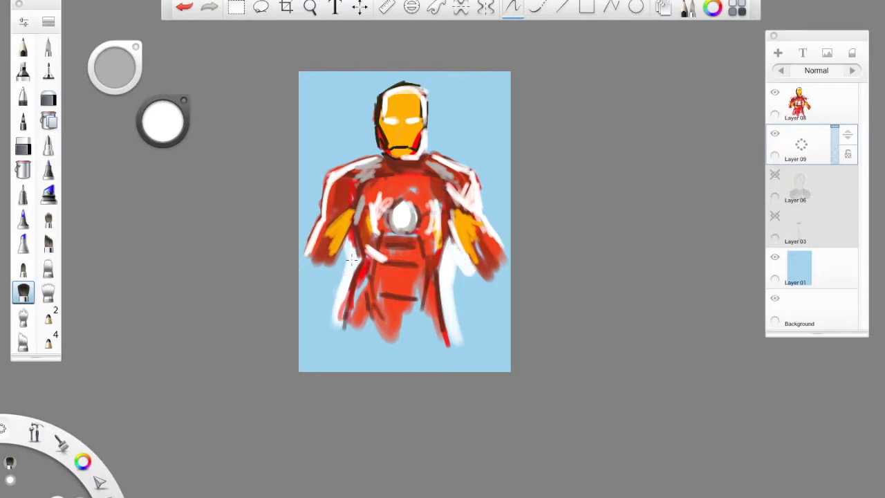
drag(344, 248, 327, 281)
Extend the white glow around the figure's outer arms, shoulders and head.
drag(307, 229, 302, 245)
drag(321, 177, 303, 231)
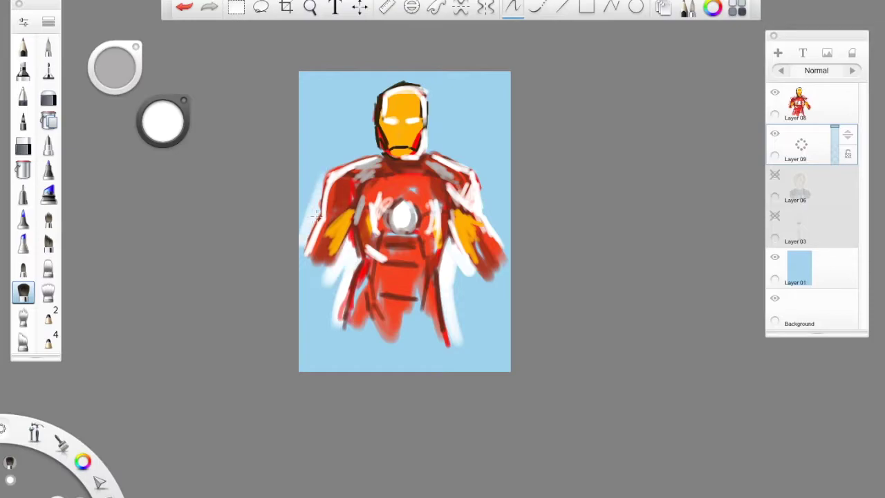
mouse_move(321, 167)
mouse_down()
mouse_move(312, 218)
mouse_move(339, 158)
mouse_move(378, 148)
mouse_up()
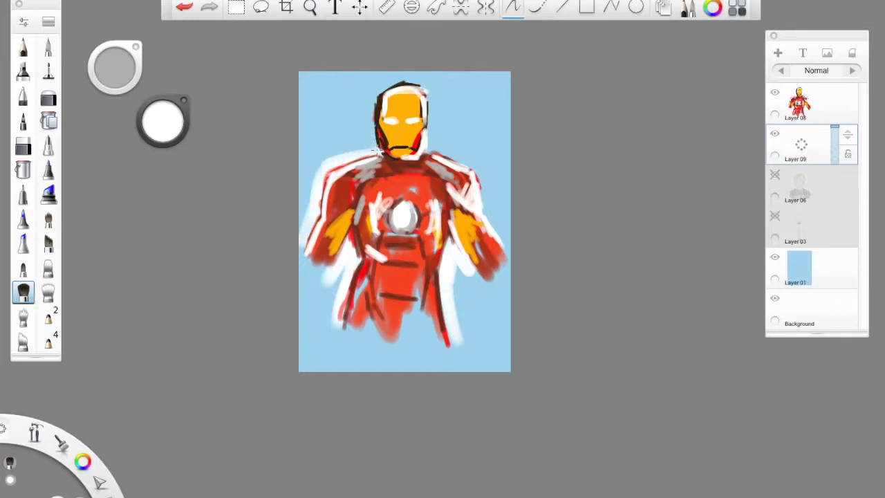
drag(377, 108, 371, 142)
drag(387, 88, 369, 144)
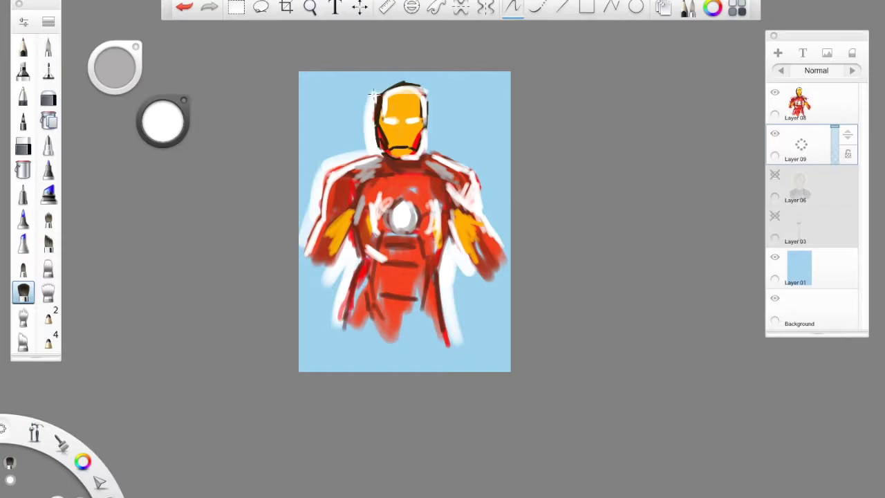
mouse_move(423, 82)
mouse_down()
mouse_move(373, 91)
mouse_move(420, 78)
mouse_up()
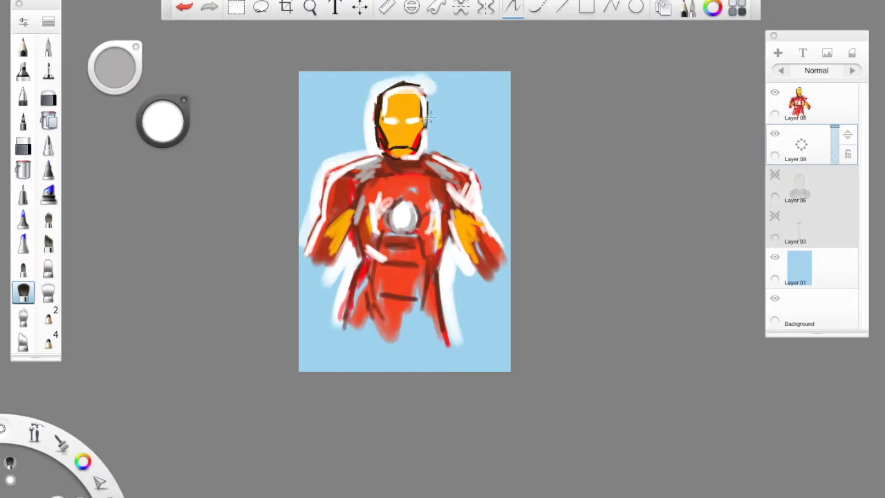
mouse_move(437, 85)
mouse_down()
mouse_move(433, 155)
mouse_move(489, 177)
mouse_move(480, 178)
mouse_move(508, 242)
mouse_up()
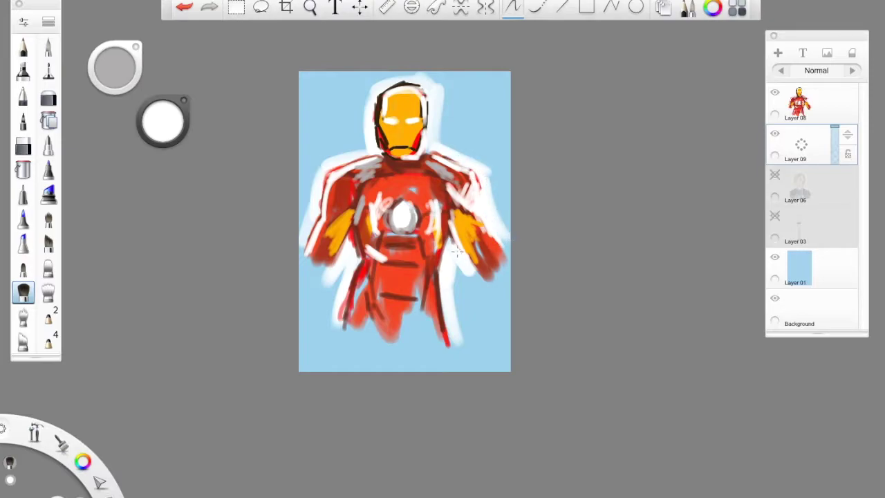
Widen the white glow along both sides of the figure's waist and legs.
drag(326, 296, 350, 267)
drag(331, 347, 342, 304)
drag(461, 349, 453, 269)
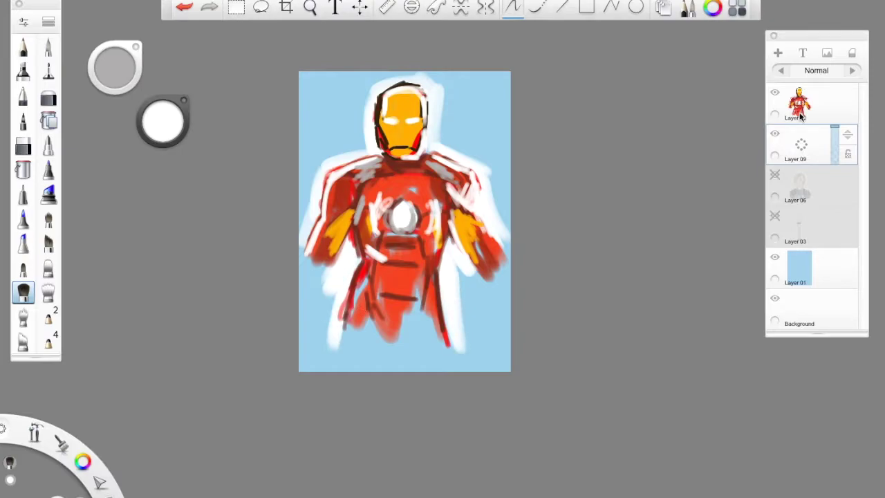
Merge the Iron Man layer with the white glow layer beneath it and add a new layer on top.
drag(810, 102, 806, 129)
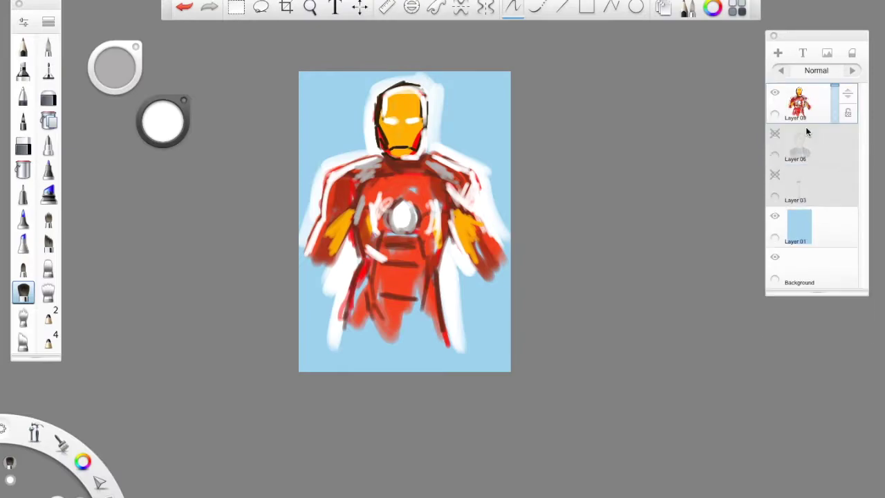
click(778, 54)
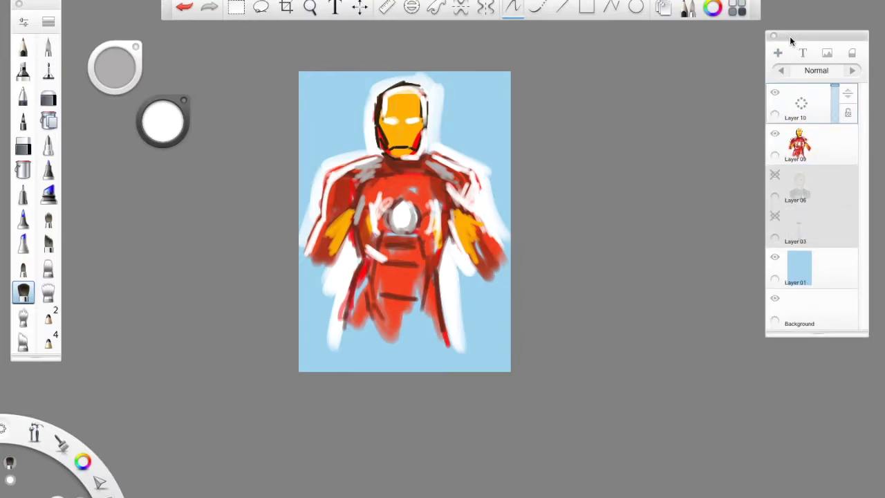
Choose a light peach colour and paint a curved head outline from Iron Man's right-hand forearm down past the waist.
click(162, 121)
click(165, 115)
click(166, 110)
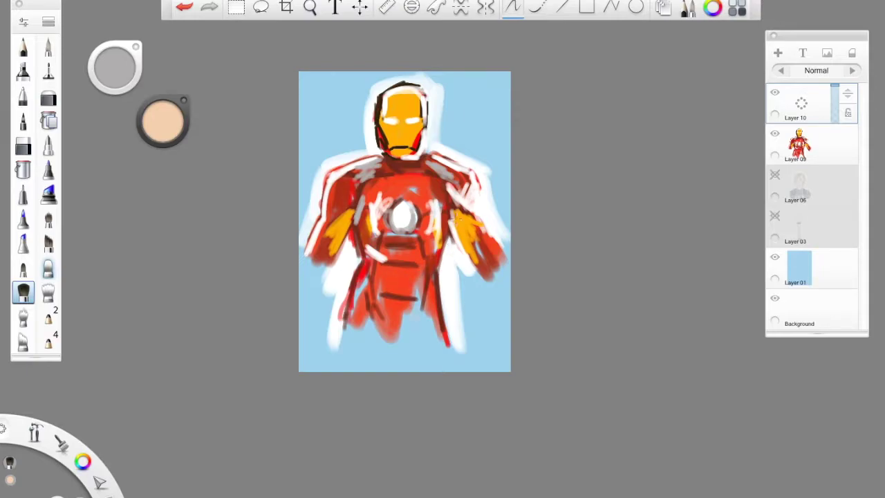
drag(422, 243, 414, 312)
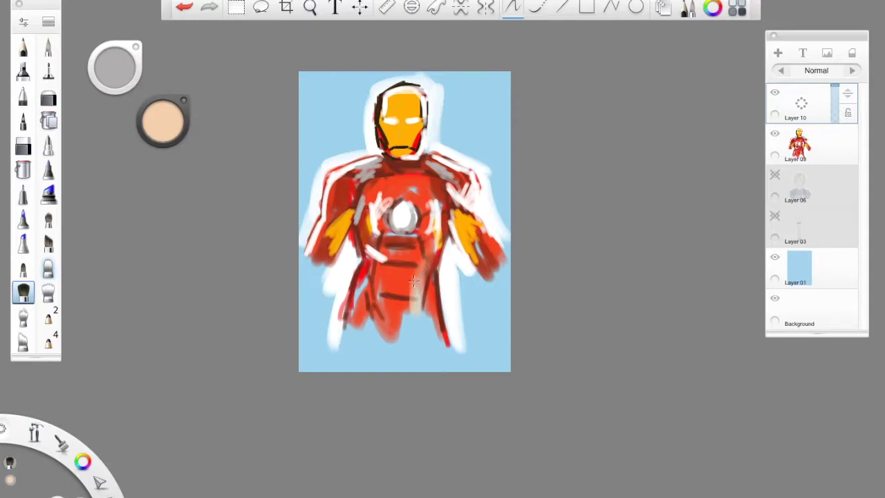
mouse_move(440, 240)
mouse_down()
mouse_move(446, 234)
mouse_move(422, 281)
mouse_move(419, 354)
mouse_up()
mouse_move(474, 215)
mouse_down()
mouse_move(456, 235)
mouse_move(444, 233)
mouse_move(456, 234)
mouse_move(451, 244)
mouse_up()
mouse_move(510, 226)
mouse_down()
mouse_move(462, 237)
mouse_move(487, 223)
mouse_up()
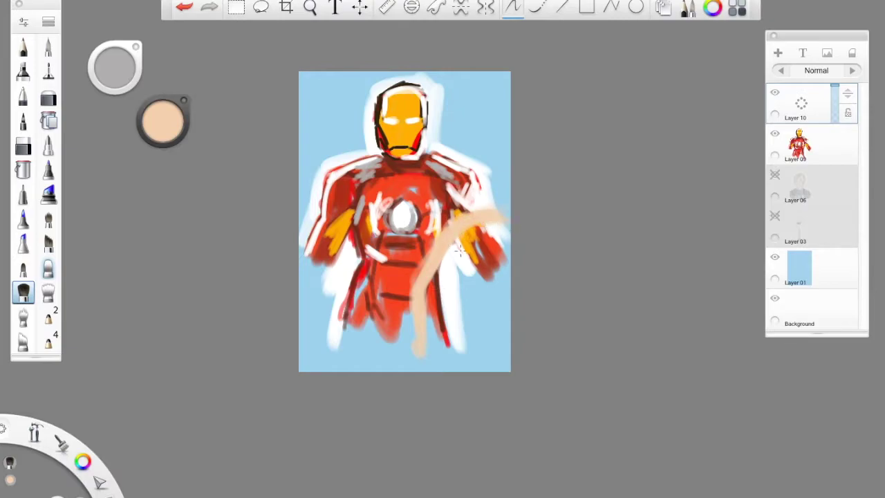
Fill the head and neck area inside the curved outline with broad peach strokes.
drag(459, 251, 463, 229)
drag(442, 274, 445, 269)
drag(424, 306, 426, 304)
drag(440, 356, 441, 300)
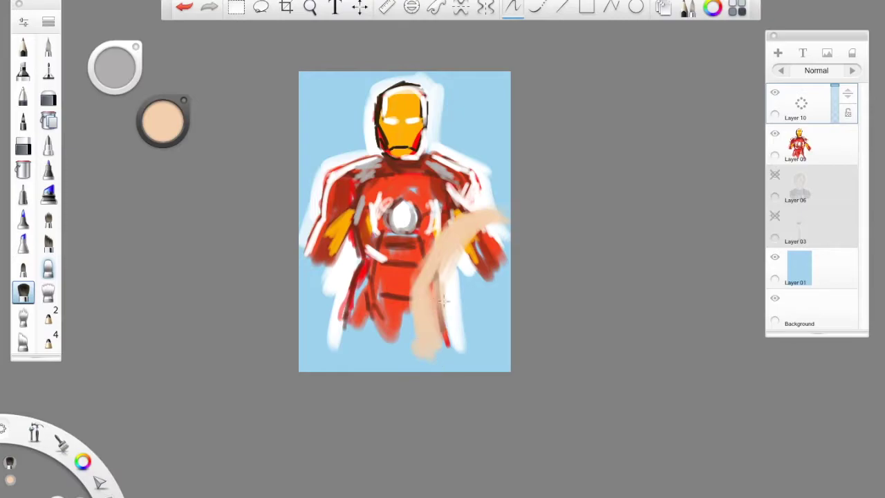
drag(446, 345, 441, 283)
drag(462, 356, 451, 266)
drag(458, 337, 449, 265)
drag(480, 310, 458, 249)
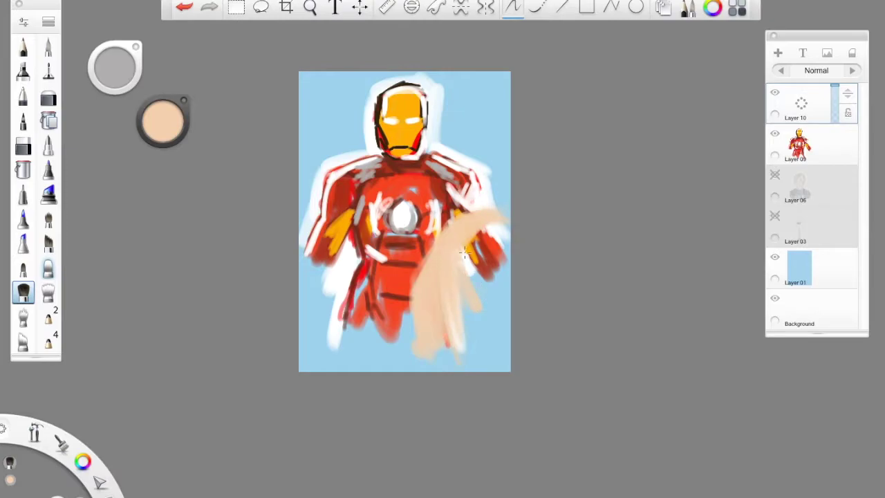
mouse_move(514, 272)
mouse_down()
mouse_move(501, 235)
mouse_move(486, 228)
mouse_move(494, 235)
mouse_move(482, 280)
mouse_move(495, 275)
mouse_move(471, 304)
mouse_up()
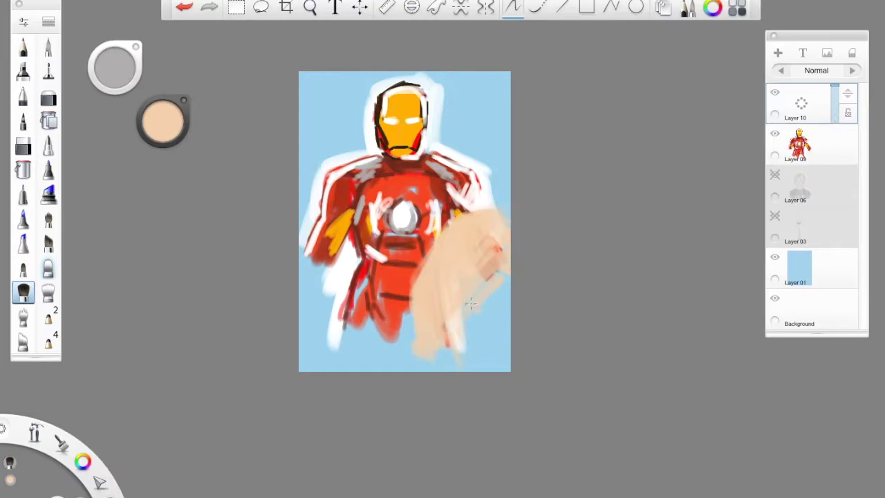
Set the colour to black and paint the hair above the peach face and the beard around its mouth.
drag(168, 119, 163, 143)
mouse_move(498, 228)
mouse_down()
mouse_move(492, 207)
mouse_move(508, 214)
mouse_move(504, 249)
mouse_up()
mouse_move(418, 280)
mouse_down()
mouse_move(408, 299)
mouse_move(425, 273)
mouse_move(415, 300)
mouse_move(429, 284)
mouse_move(432, 257)
mouse_up()
Sample the peach skin tone and paint the nose protruding above the beard.
click(163, 123)
click(163, 129)
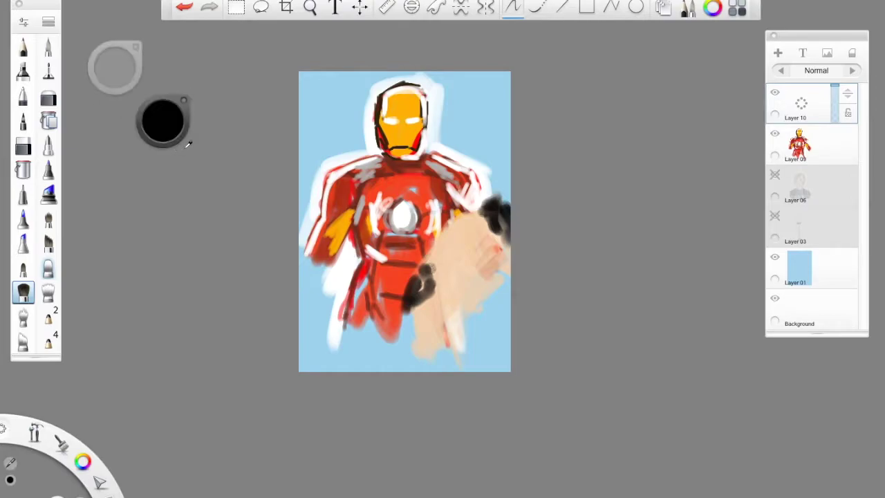
mouse_move(424, 250)
mouse_down()
mouse_move(435, 261)
mouse_move(432, 252)
mouse_up()
Sample black, adjust the brush size and paint the eyebrow on the peach face.
click(163, 123)
click(163, 128)
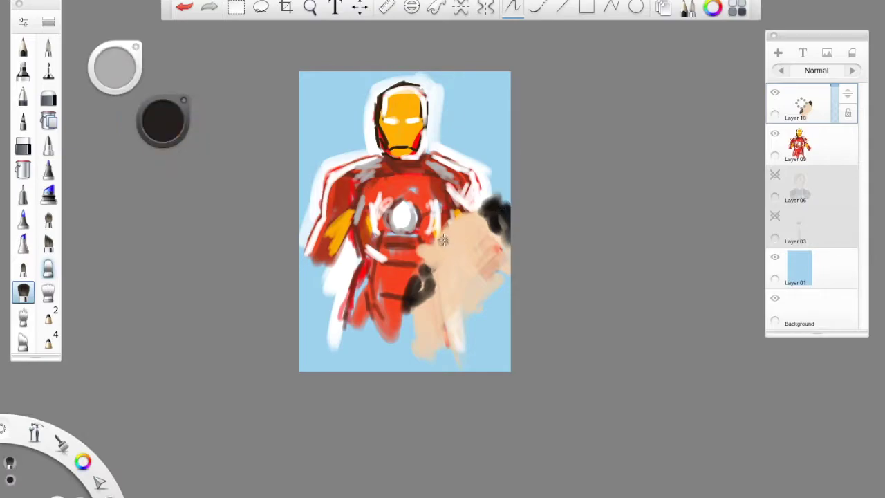
mouse_move(122, 82)
mouse_down()
mouse_move(118, 103)
mouse_move(119, 87)
mouse_up()
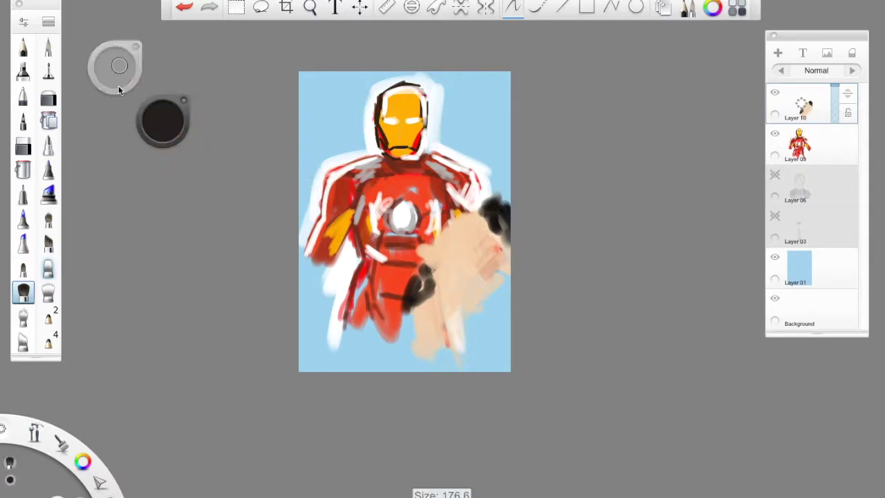
drag(445, 230, 458, 253)
Sample the near-white of the glow beside Iron Man's helmet and dab the eye under the eyebrow.
click(163, 122)
click(167, 110)
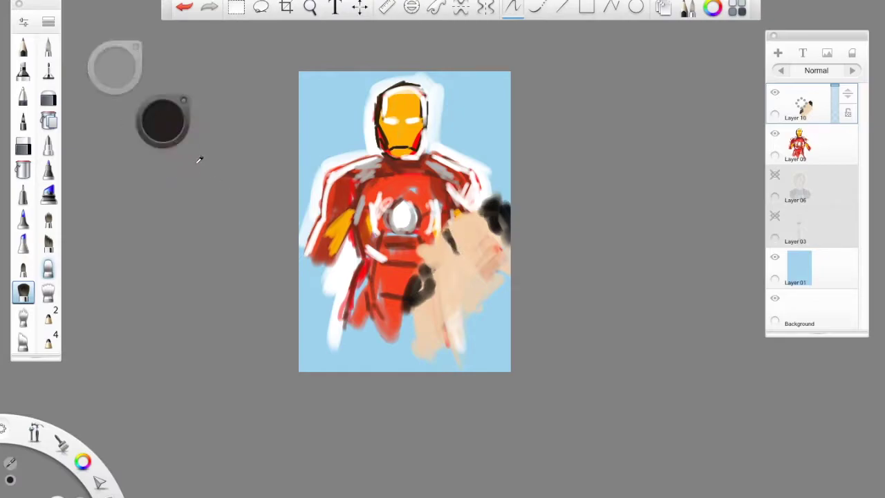
alt+click(439, 100)
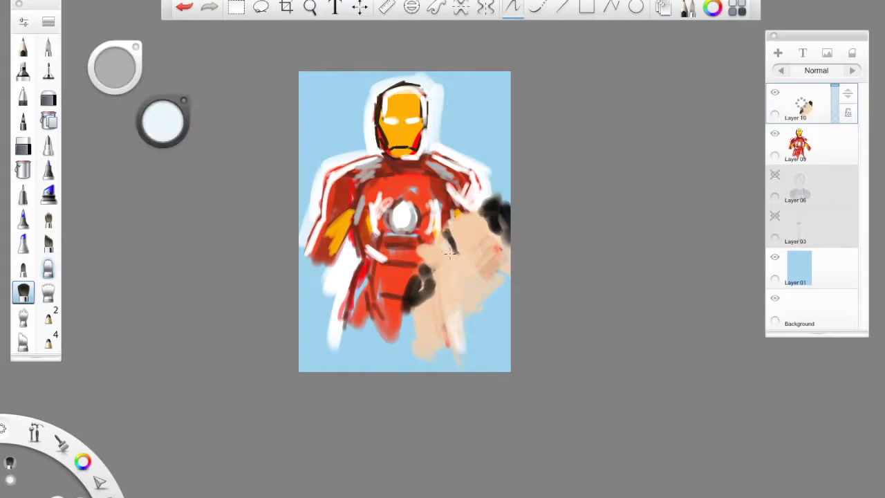
Sample the skin tone, darken it to brown, and shade under the chin, along the nose and forehead, and along the jaw.
click(164, 125)
click(165, 164)
click(469, 222)
click(170, 123)
click(161, 129)
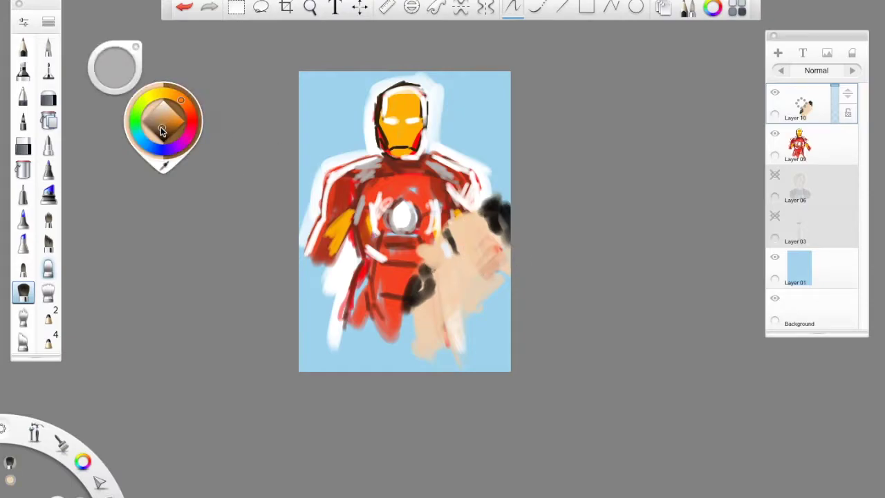
click(161, 128)
mouse_move(418, 318)
mouse_down()
mouse_move(432, 319)
mouse_move(435, 339)
mouse_up()
drag(427, 254, 460, 218)
drag(456, 298, 505, 273)
Sample black from the hair, paint the back hairline, undo a stray mark, and add dark strokes under the chin and at the shoulder.
click(167, 123)
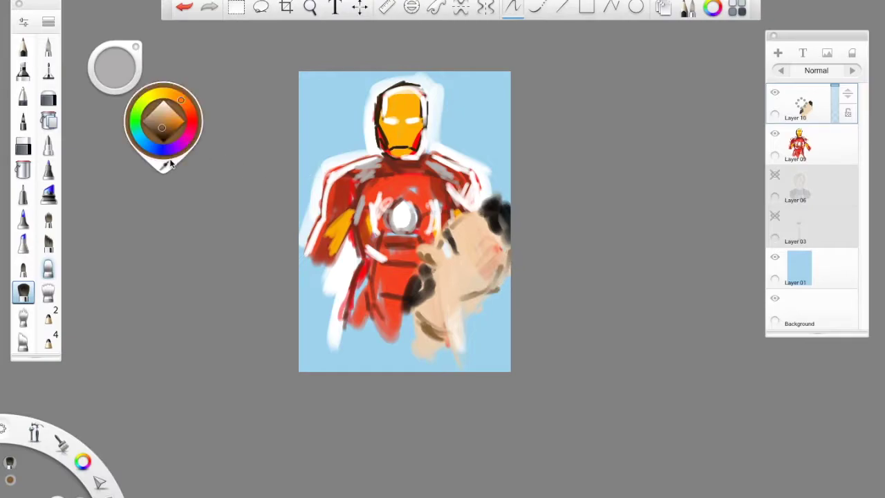
click(168, 165)
click(496, 210)
mouse_move(507, 248)
mouse_down()
mouse_move(503, 295)
mouse_move(506, 282)
mouse_up()
click(488, 338)
key(ctrl+z)
mouse_move(417, 321)
mouse_down()
mouse_move(437, 342)
mouse_move(417, 363)
mouse_move(453, 335)
mouse_move(488, 325)
mouse_move(457, 336)
mouse_up()
mouse_move(500, 311)
mouse_down()
mouse_move(503, 335)
mouse_move(479, 396)
mouse_move(492, 363)
mouse_up()
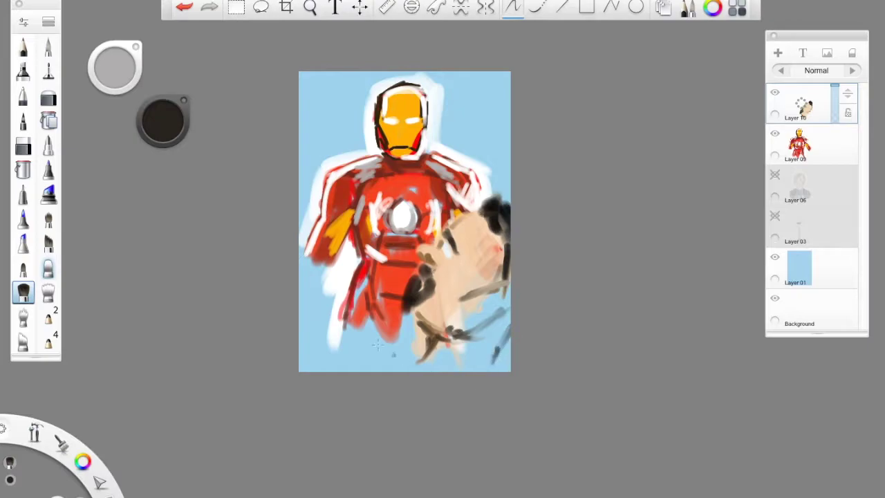
Choose a light cream colour and paint the neck and shoulder below the chin.
click(163, 121)
drag(163, 120, 166, 103)
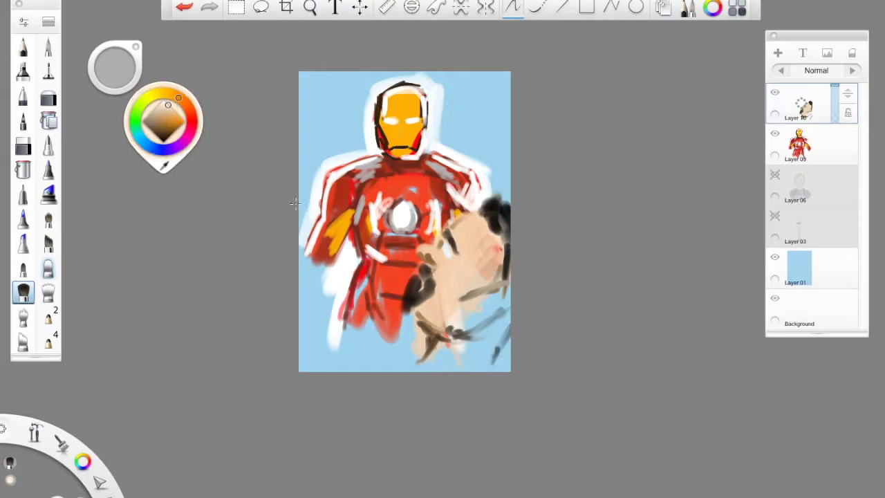
mouse_move(449, 341)
mouse_down()
mouse_move(428, 372)
mouse_move(435, 380)
mouse_up()
mouse_move(484, 331)
mouse_down()
mouse_move(440, 370)
mouse_move(451, 373)
mouse_up()
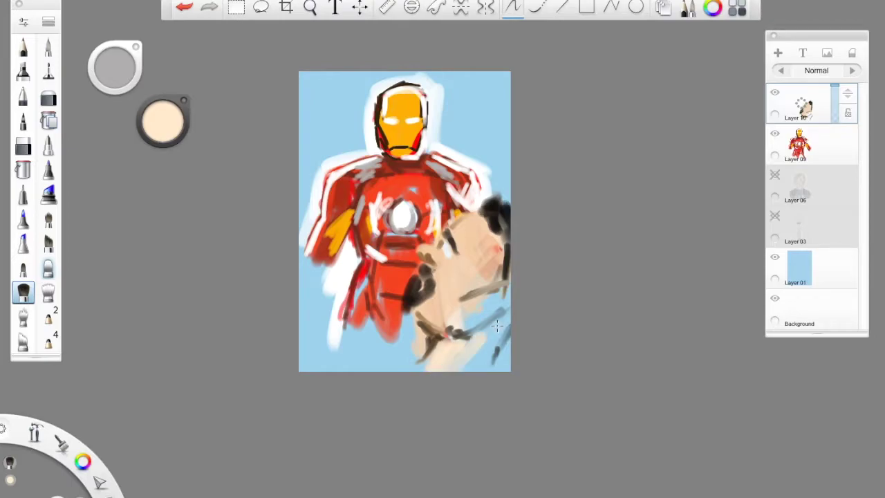
mouse_move(503, 317)
mouse_down()
mouse_move(490, 331)
mouse_move(491, 355)
mouse_up()
drag(506, 322, 484, 366)
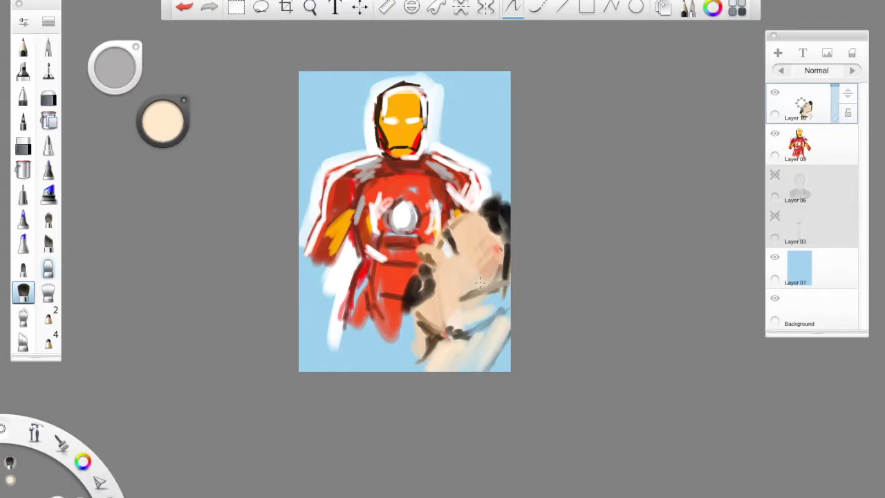
Add light cream strokes over the jaw, cheek, forehead and chin of the face.
drag(484, 280, 461, 312)
drag(503, 253, 467, 308)
drag(504, 251, 492, 313)
drag(480, 212, 456, 232)
drag(480, 222, 465, 255)
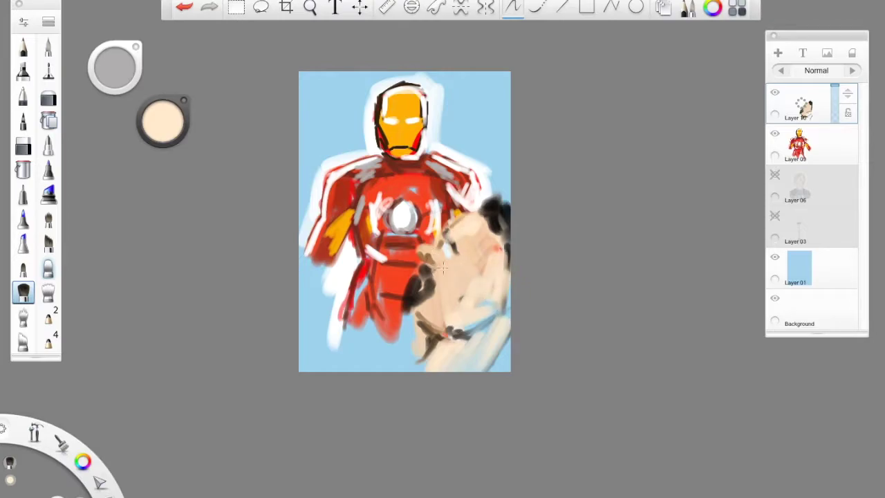
mouse_move(421, 311)
mouse_down()
mouse_move(437, 340)
mouse_move(463, 334)
mouse_up()
mouse_move(495, 260)
mouse_down()
mouse_move(480, 244)
mouse_move(489, 297)
mouse_move(482, 306)
mouse_move(468, 280)
mouse_move(459, 322)
mouse_up()
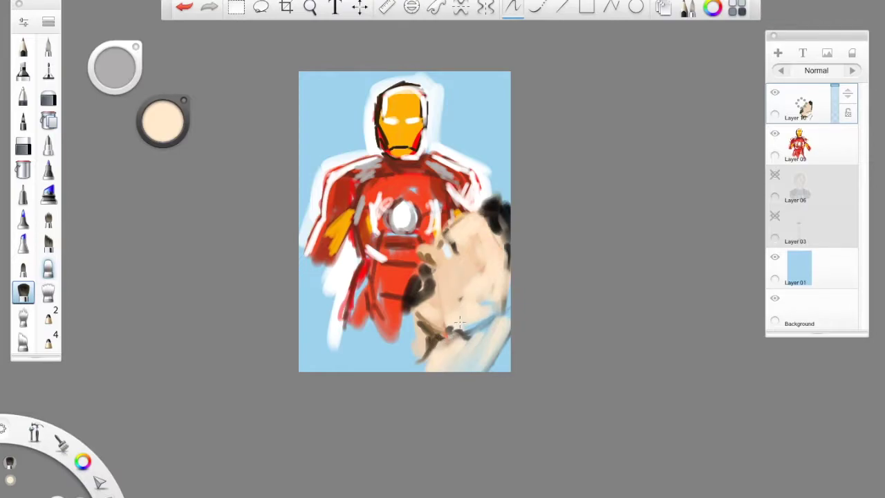
Paint cream over the dark jaw and neck lines and touch up the cheek.
mouse_move(498, 299)
mouse_down()
mouse_move(467, 363)
mouse_move(445, 368)
mouse_move(439, 348)
mouse_move(426, 369)
mouse_move(495, 336)
mouse_move(454, 360)
mouse_up()
drag(496, 312, 459, 340)
drag(483, 262, 468, 282)
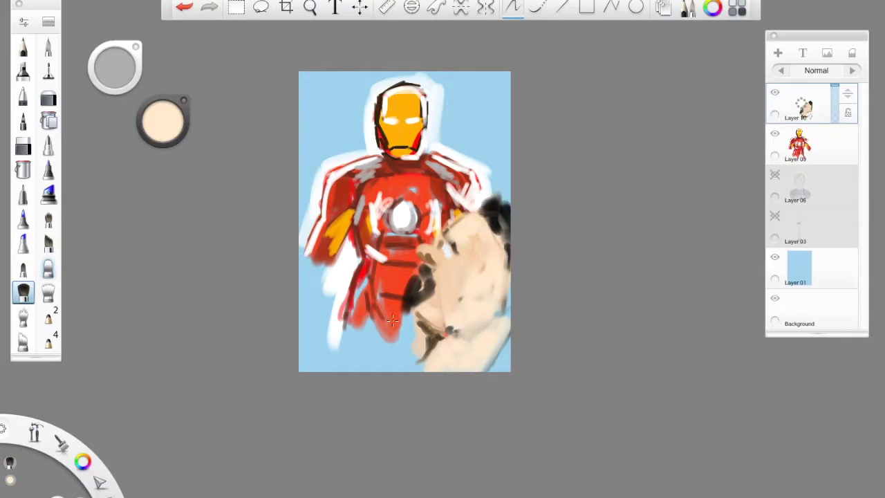
Sample the gold of Iron Man's mask, darken it, and paint vertical shading streaks down the faceplate.
alt+click(408, 102)
click(162, 120)
drag(167, 121, 171, 128)
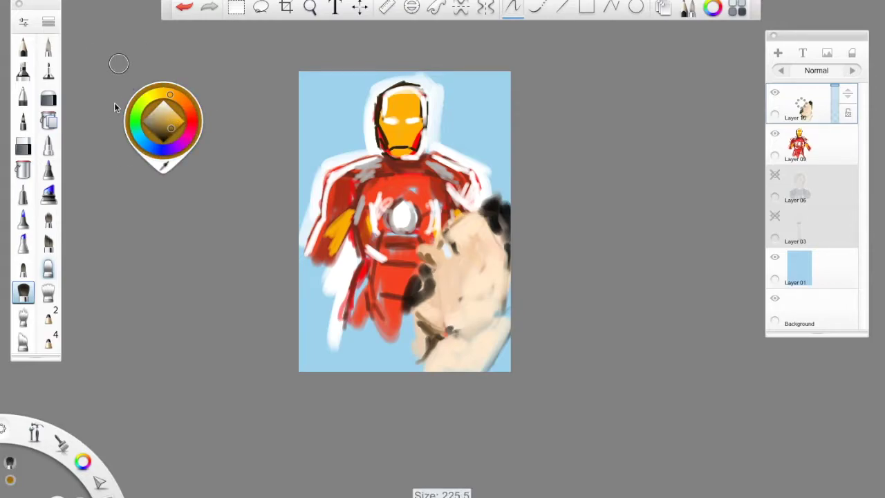
drag(391, 104, 389, 149)
drag(406, 93, 403, 158)
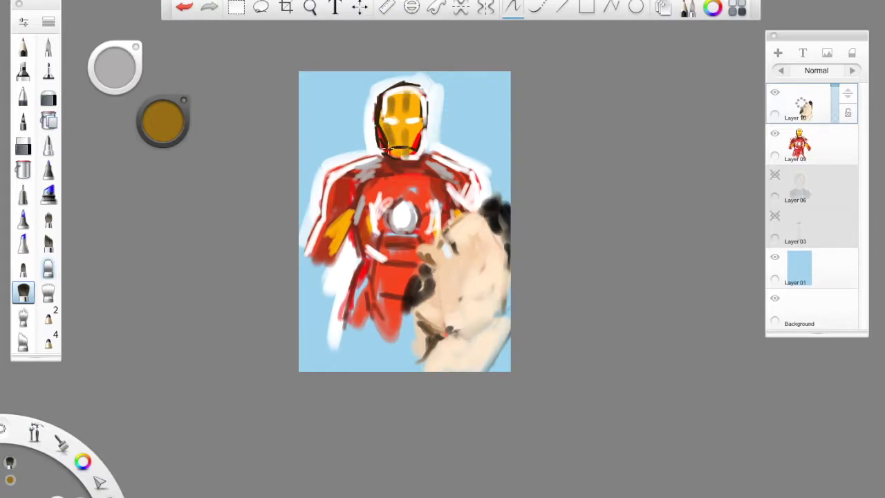
Lighten the gold colour and brush lighter vertical streaks onto Iron Man's faceplate.
mouse_move(165, 117)
drag(182, 116, 176, 109)
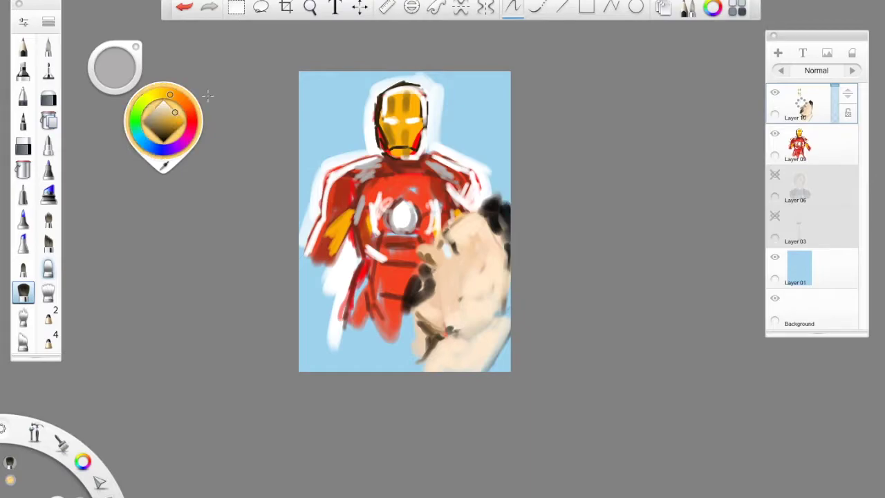
mouse_move(396, 109)
mouse_down()
mouse_move(396, 149)
mouse_move(404, 135)
mouse_move(408, 147)
mouse_move(414, 129)
mouse_move(410, 161)
mouse_up()
Choose a pale cream, adjust the brush size, and add highlights to the faceplate and the left-hand arm's gold panel.
mouse_move(166, 120)
click(165, 103)
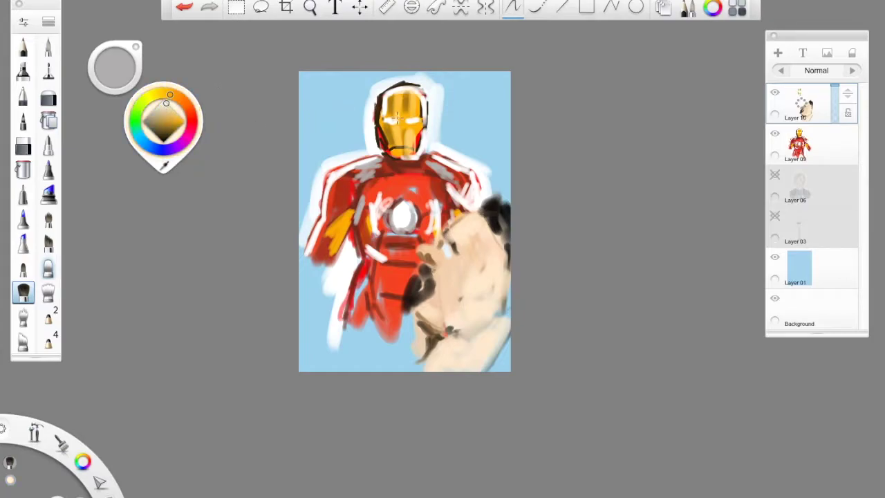
drag(115, 68, 112, 106)
mouse_move(401, 96)
mouse_down()
mouse_move(404, 130)
mouse_move(416, 113)
mouse_move(418, 146)
mouse_up()
mouse_move(314, 254)
mouse_down()
mouse_move(342, 218)
mouse_move(344, 230)
mouse_up()
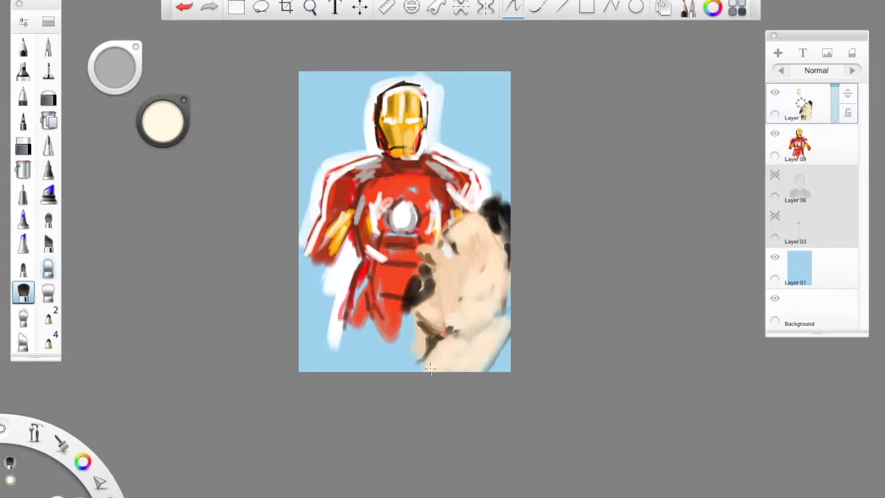
Touch up the cream portrait and merge its layer with the Iron Man layer below.
drag(483, 266, 479, 275)
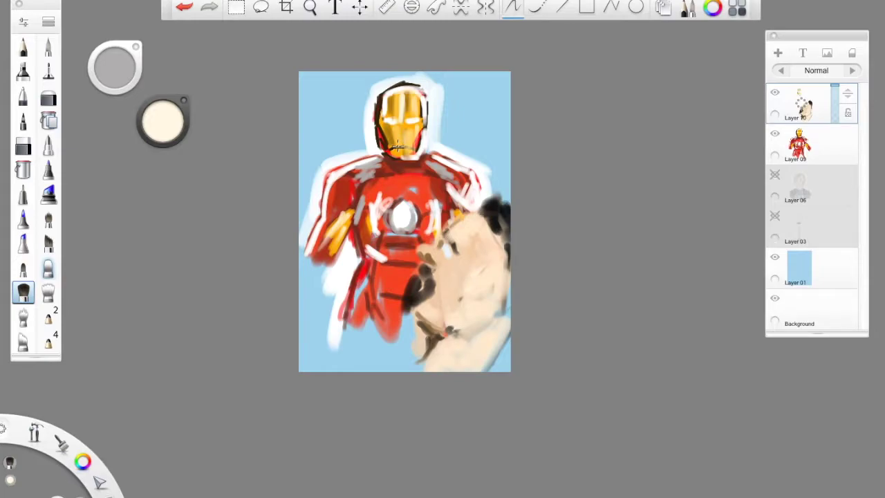
click(793, 104)
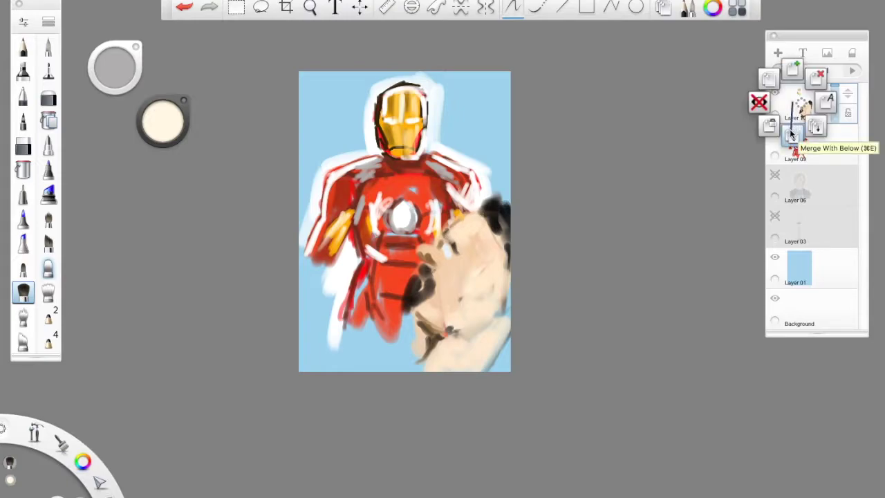
click(789, 128)
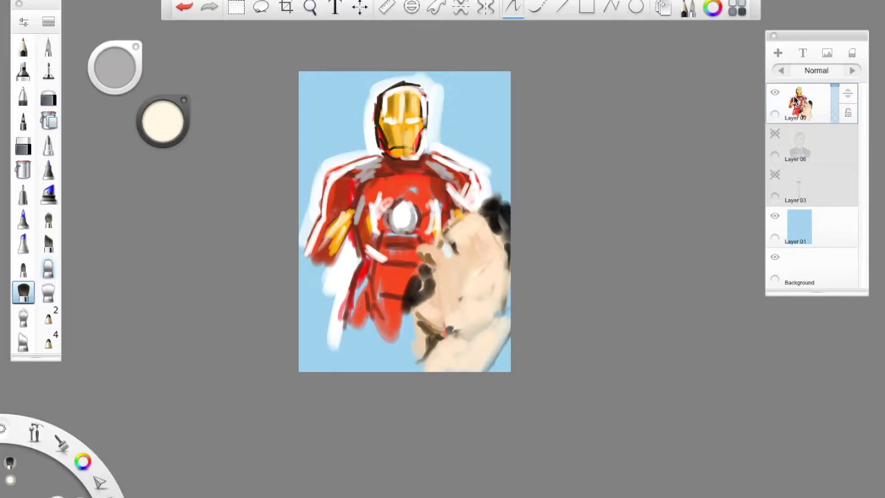
Hide the merged painting, add a new layer above it, and choose black as the colour.
click(775, 92)
click(777, 54)
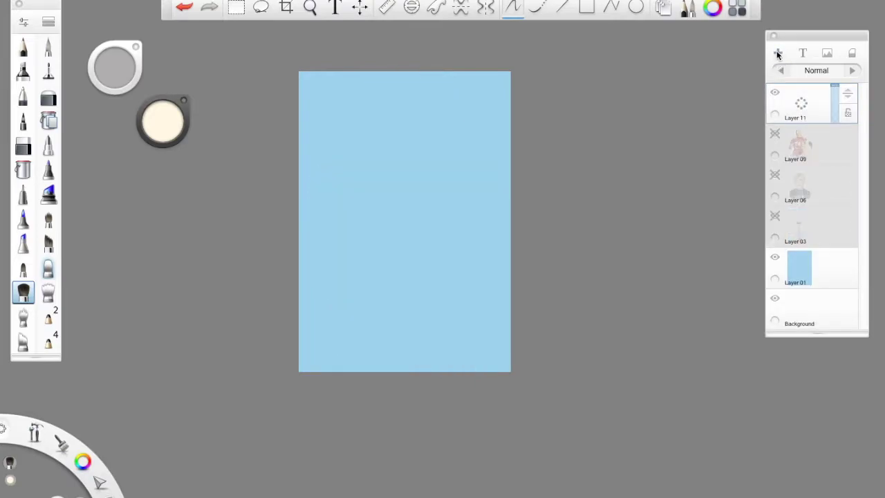
click(164, 140)
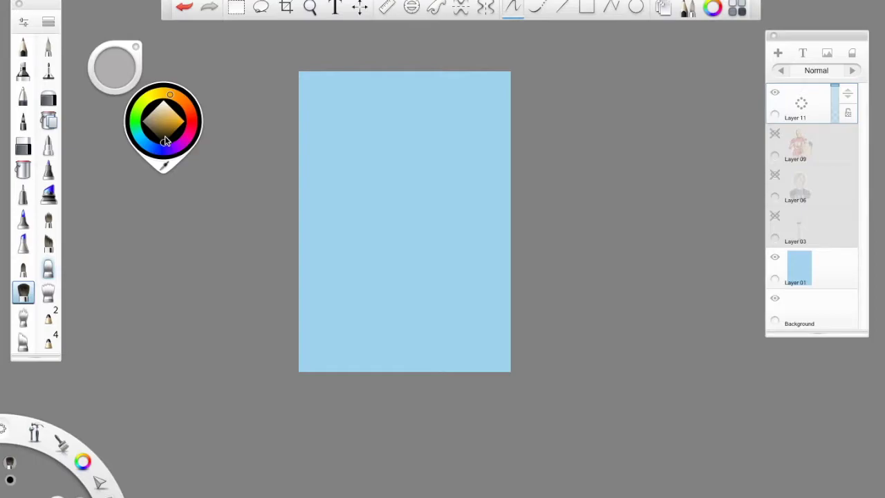
click(165, 136)
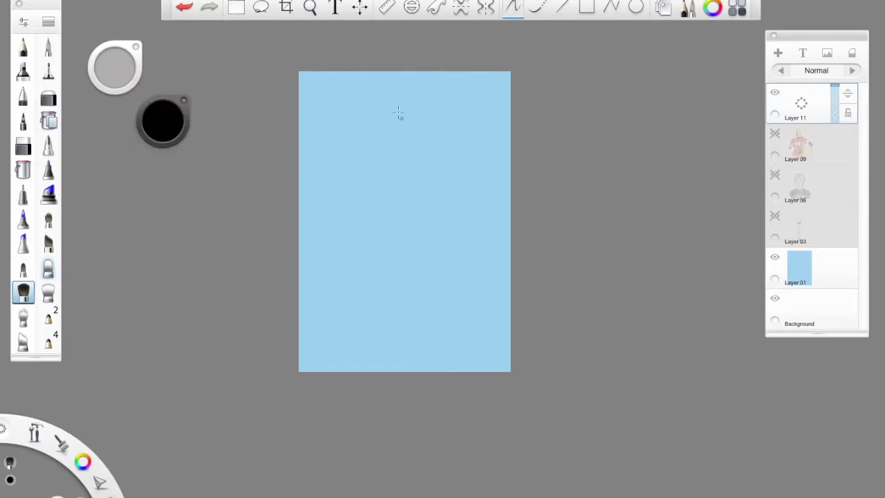
Switch to the airbrush and undo the first black stroke made with the old brush.
mouse_move(375, 117)
mouse_down()
mouse_move(367, 148)
mouse_move(391, 163)
mouse_up()
click(48, 70)
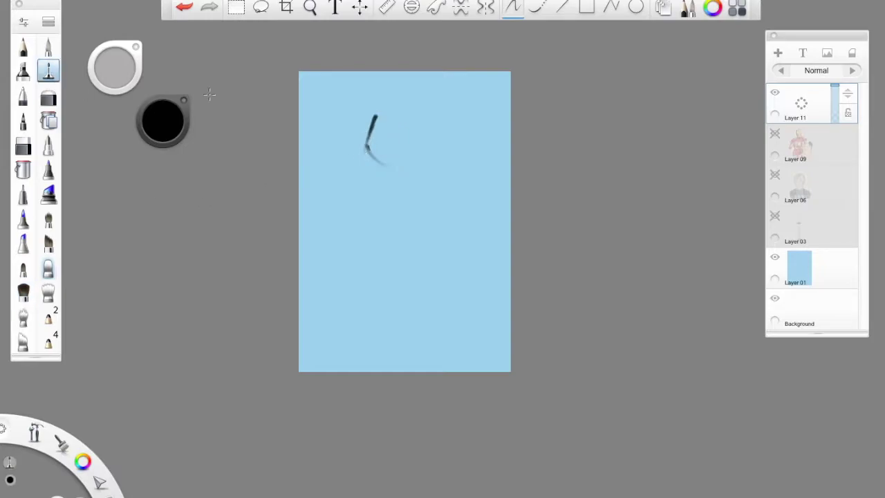
click(183, 7)
click(190, 8)
click(190, 4)
Sketch a closed, rounded head outline in black in the upper middle of the canvas.
drag(389, 93, 394, 92)
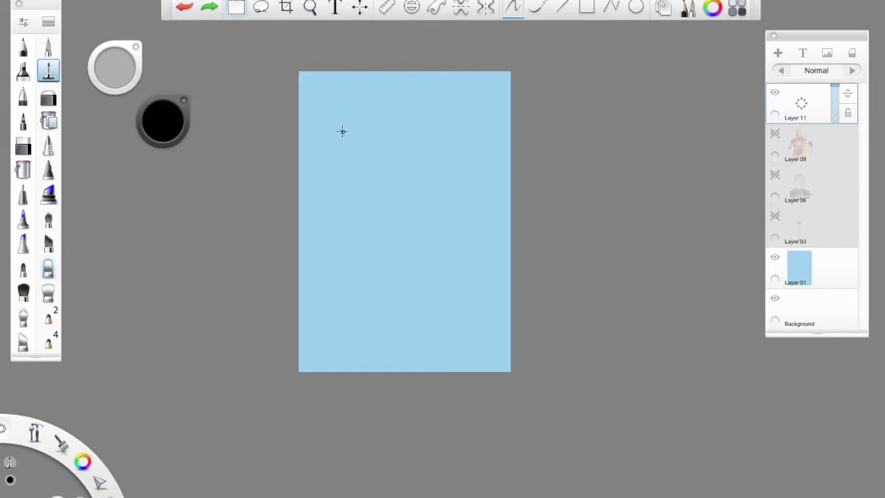
mouse_move(363, 123)
mouse_down()
mouse_move(367, 114)
mouse_move(363, 167)
mouse_move(387, 183)
mouse_move(419, 173)
mouse_move(434, 139)
mouse_up()
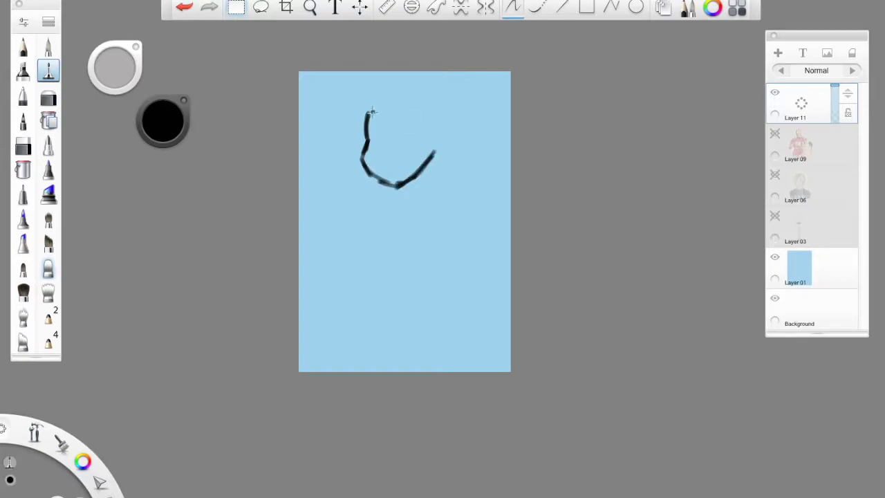
mouse_move(368, 111)
mouse_down()
mouse_move(413, 103)
mouse_move(431, 113)
mouse_move(427, 104)
mouse_move(433, 138)
mouse_up()
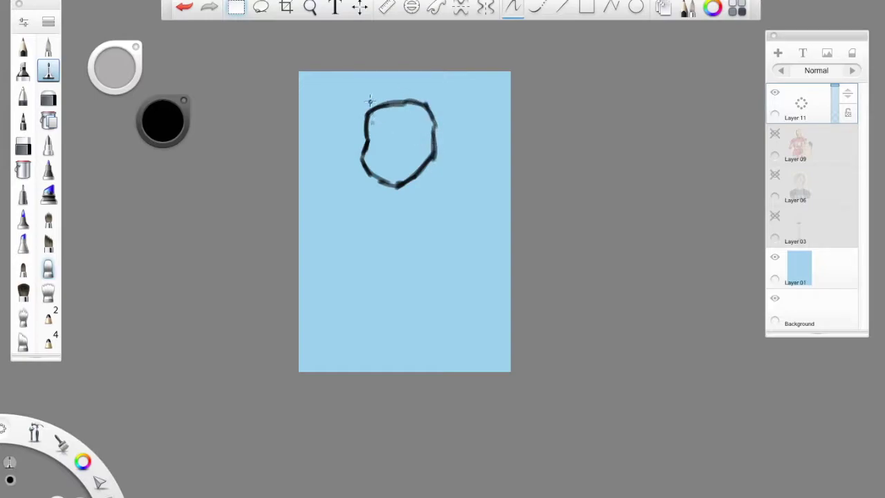
Rough in a cap, pointed ears, side hair and the lower mask edge on the head.
mouse_move(393, 100)
mouse_down()
mouse_move(357, 104)
mouse_move(353, 123)
mouse_move(413, 124)
mouse_move(357, 119)
mouse_move(378, 107)
mouse_move(410, 125)
mouse_move(381, 108)
mouse_move(419, 127)
mouse_up()
mouse_move(377, 77)
mouse_down()
mouse_move(370, 114)
mouse_move(400, 79)
mouse_move(436, 90)
mouse_up()
mouse_move(419, 123)
mouse_down()
mouse_move(443, 112)
mouse_move(440, 100)
mouse_move(442, 158)
mouse_move(456, 165)
mouse_up()
mouse_move(367, 135)
mouse_down()
mouse_move(373, 148)
mouse_move(367, 123)
mouse_move(414, 151)
mouse_move(423, 147)
mouse_move(443, 82)
mouse_move(427, 118)
mouse_up()
mouse_move(371, 114)
mouse_down()
mouse_move(359, 83)
mouse_move(367, 104)
mouse_up()
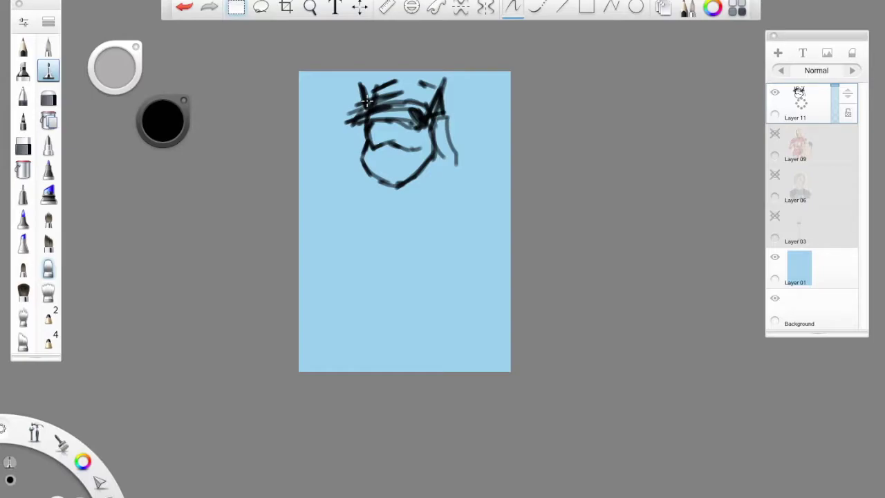
Erase the cap, ears and crown lines, leaving the jaw and the lower mask edge.
click(194, 7)
click(31, 142)
mouse_move(113, 52)
mouse_down()
mouse_move(223, 60)
mouse_move(357, 74)
mouse_move(374, 91)
mouse_move(347, 112)
mouse_move(330, 111)
mouse_move(382, 109)
mouse_move(350, 114)
mouse_move(364, 117)
mouse_move(346, 125)
mouse_move(395, 110)
mouse_move(394, 121)
mouse_move(416, 92)
mouse_move(424, 119)
mouse_move(424, 109)
mouse_move(448, 110)
mouse_move(443, 105)
mouse_move(451, 166)
mouse_up()
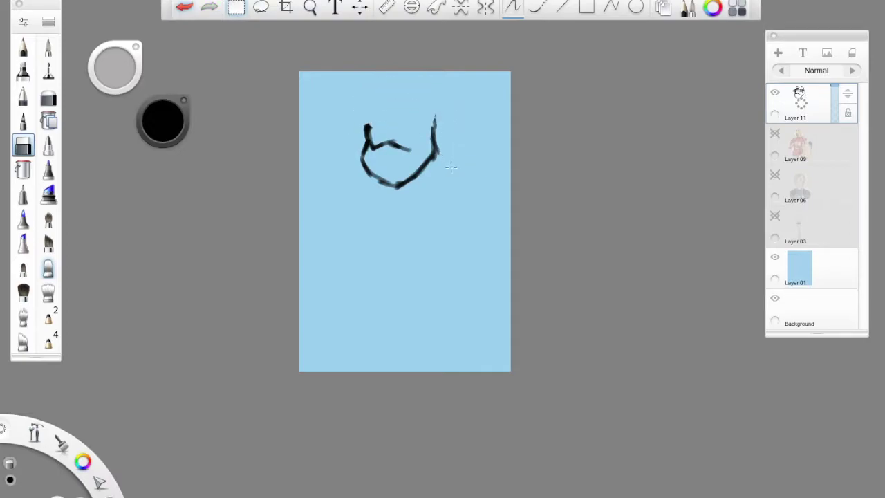
click(364, 131)
Return to the black brush and redraw the mask edge, curved cap brim, crown and two pointed ears.
key(e)
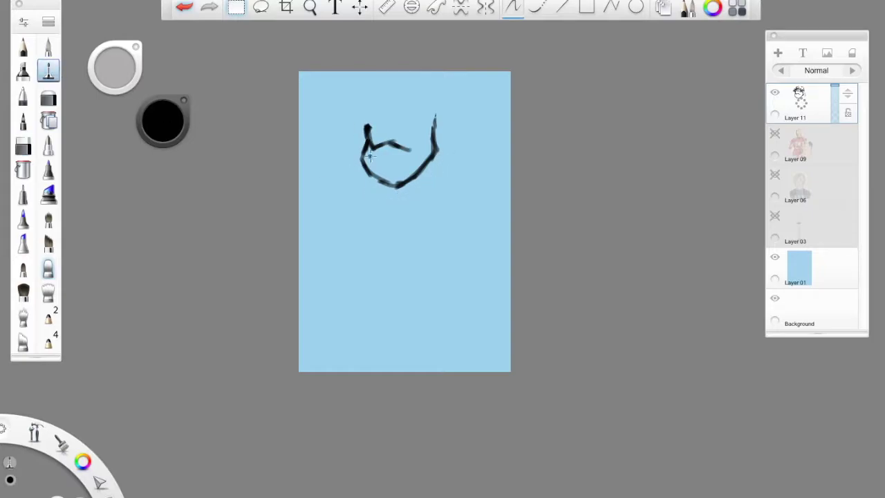
mouse_move(404, 147)
mouse_down()
mouse_move(427, 138)
mouse_move(409, 148)
mouse_move(421, 153)
mouse_up()
mouse_move(360, 124)
mouse_down()
mouse_move(397, 109)
mouse_move(423, 123)
mouse_move(366, 125)
mouse_move(430, 124)
mouse_move(368, 119)
mouse_move(414, 110)
mouse_move(387, 109)
mouse_move(437, 130)
mouse_up()
mouse_move(377, 95)
mouse_down()
mouse_move(426, 83)
mouse_move(439, 106)
mouse_move(442, 95)
mouse_move(444, 130)
mouse_up()
mouse_move(374, 98)
mouse_down()
mouse_move(370, 86)
mouse_move(379, 88)
mouse_up()
mouse_move(440, 90)
mouse_down()
mouse_move(447, 81)
mouse_move(440, 131)
mouse_move(457, 154)
mouse_up()
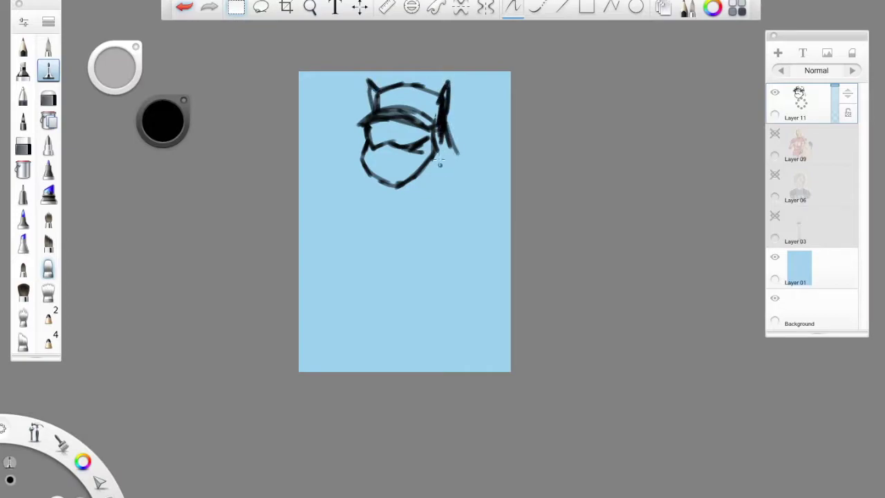
Draw the eyes, nose and mouth inside the face and reinforce the jawline.
mouse_move(380, 149)
mouse_down()
mouse_move(388, 169)
mouse_move(417, 155)
mouse_up()
drag(374, 134, 415, 136)
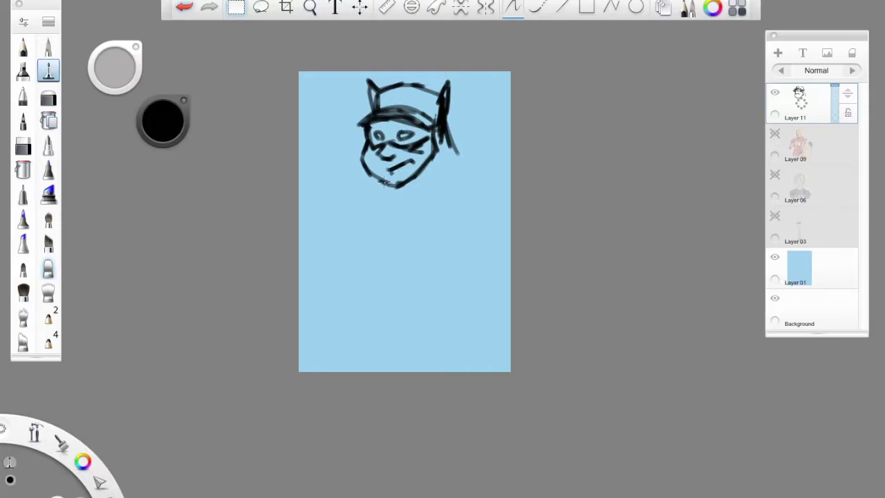
drag(361, 163, 382, 178)
Sketch the hair lock behind the head, then the neck and front contour of the chest.
mouse_move(444, 133)
mouse_down()
mouse_move(422, 200)
mouse_move(448, 215)
mouse_up()
mouse_move(458, 165)
mouse_down()
mouse_move(458, 207)
mouse_move(434, 229)
mouse_up()
mouse_move(399, 185)
mouse_down()
mouse_move(393, 228)
mouse_move(390, 208)
mouse_move(416, 188)
mouse_move(415, 199)
mouse_move(453, 188)
mouse_move(394, 208)
mouse_move(371, 241)
mouse_up()
mouse_move(394, 206)
mouse_down()
mouse_move(356, 251)
mouse_move(378, 271)
mouse_move(374, 262)
mouse_move(403, 263)
mouse_up()
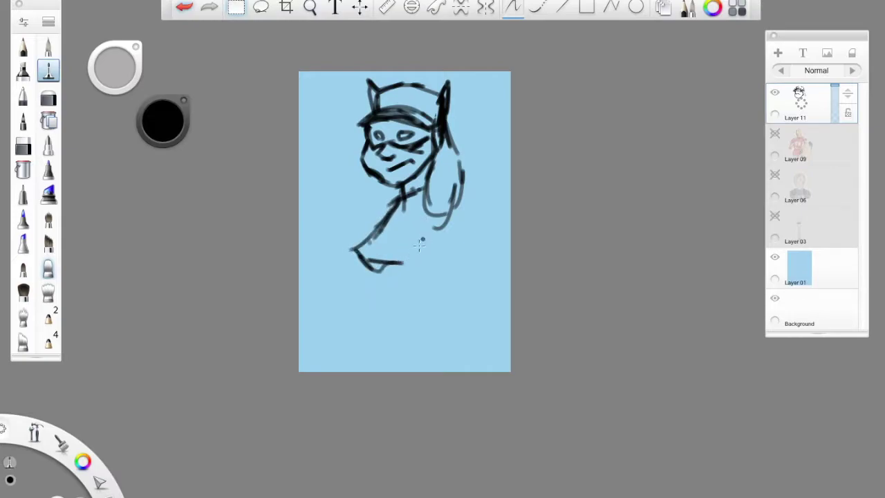
Sketch the arms, back and waist, with the hand gripping an upright baseball bat in front.
mouse_move(411, 215)
mouse_down()
mouse_move(434, 223)
mouse_move(428, 253)
mouse_move(409, 230)
mouse_move(402, 261)
mouse_move(419, 261)
mouse_move(421, 269)
mouse_move(370, 295)
mouse_move(389, 296)
mouse_move(398, 283)
mouse_move(334, 293)
mouse_move(382, 303)
mouse_move(404, 296)
mouse_move(333, 288)
mouse_move(331, 304)
mouse_move(311, 123)
mouse_move(345, 126)
mouse_move(332, 353)
mouse_move(354, 354)
mouse_move(339, 304)
mouse_up()
mouse_move(387, 264)
mouse_down()
mouse_move(378, 273)
mouse_move(388, 280)
mouse_up()
drag(434, 228, 443, 301)
drag(424, 302, 410, 298)
mouse_move(392, 204)
mouse_down()
mouse_move(375, 213)
mouse_move(373, 232)
mouse_up()
mouse_move(369, 266)
mouse_down()
mouse_move(329, 292)
mouse_move(328, 316)
mouse_move(342, 309)
mouse_move(346, 322)
mouse_up()
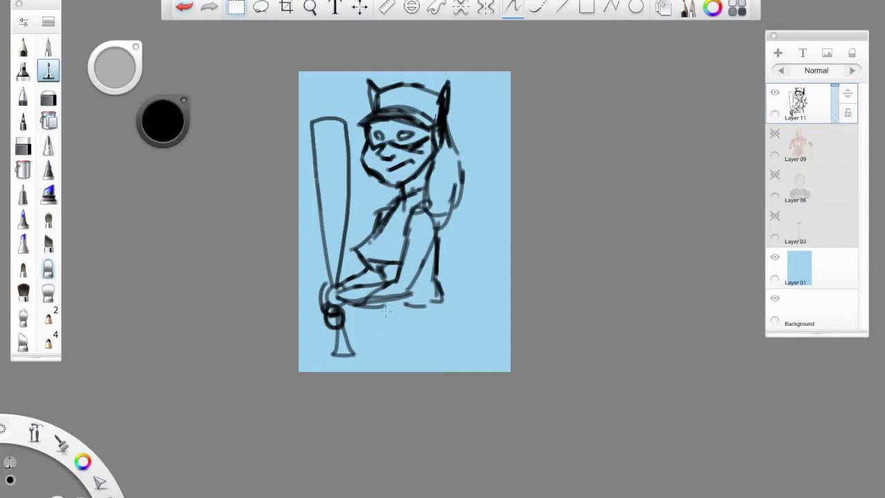
Draw a flared skirt below the waist with a belt and buckle.
drag(391, 304, 372, 341)
drag(380, 316, 364, 358)
drag(438, 295, 464, 359)
drag(364, 356, 415, 371)
drag(465, 358, 432, 371)
mouse_move(383, 316)
mouse_down()
mouse_move(451, 322)
mouse_move(411, 323)
mouse_move(400, 304)
mouse_move(386, 310)
mouse_move(407, 317)
mouse_up()
Add the seam and hem lines of the top and long hair curves on both sides of the body.
drag(382, 238, 407, 231)
drag(373, 257, 396, 263)
drag(359, 257, 370, 268)
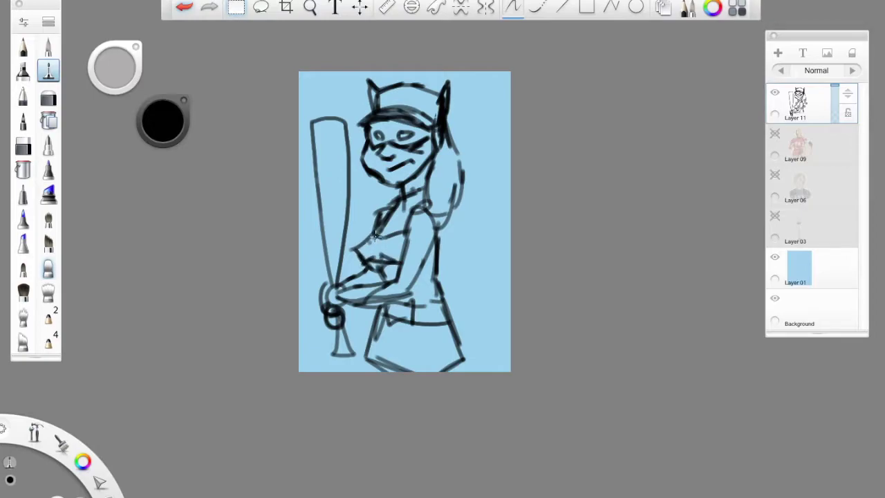
drag(373, 177, 371, 242)
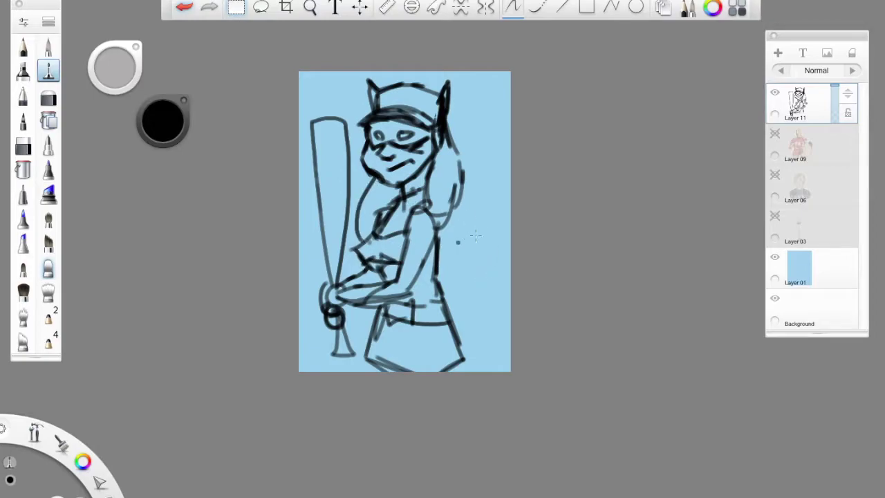
drag(463, 166, 456, 245)
Add a new layer and move it directly beneath the figure's line-art layer.
click(777, 53)
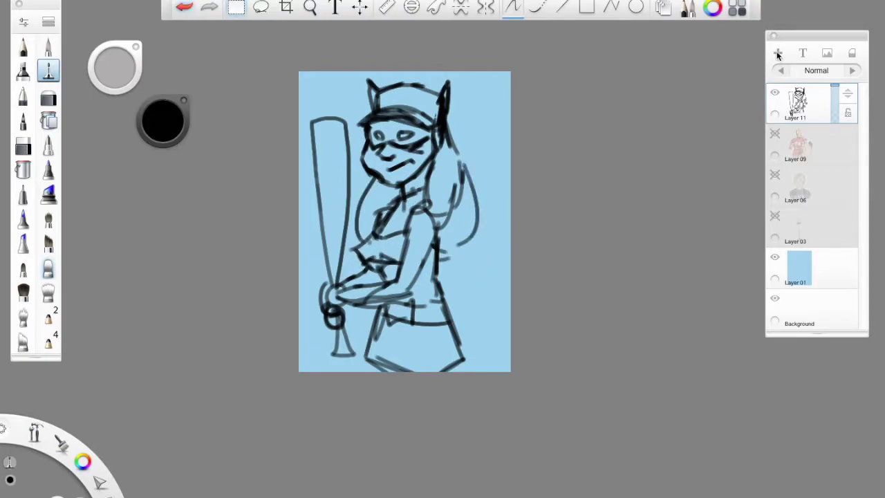
click(169, 129)
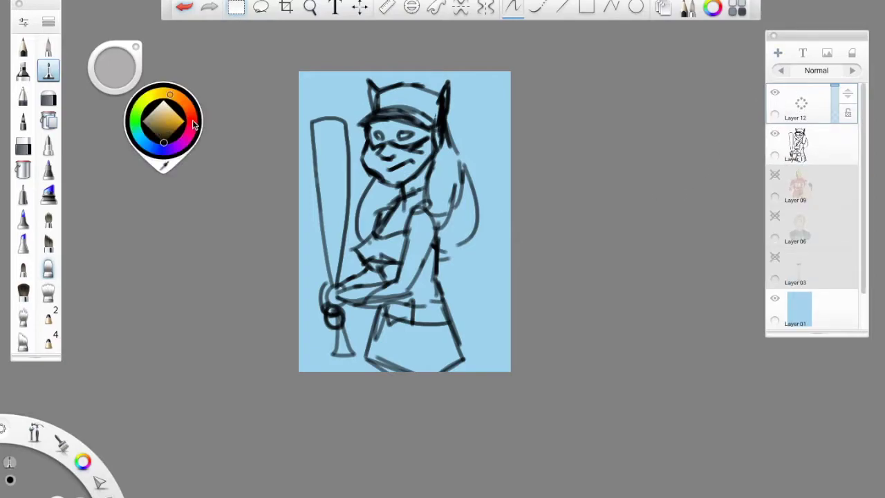
click(817, 153)
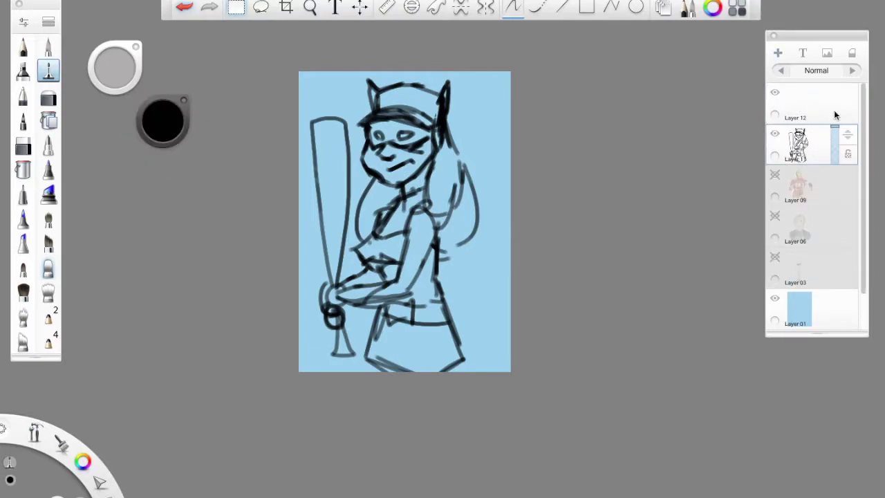
click(852, 94)
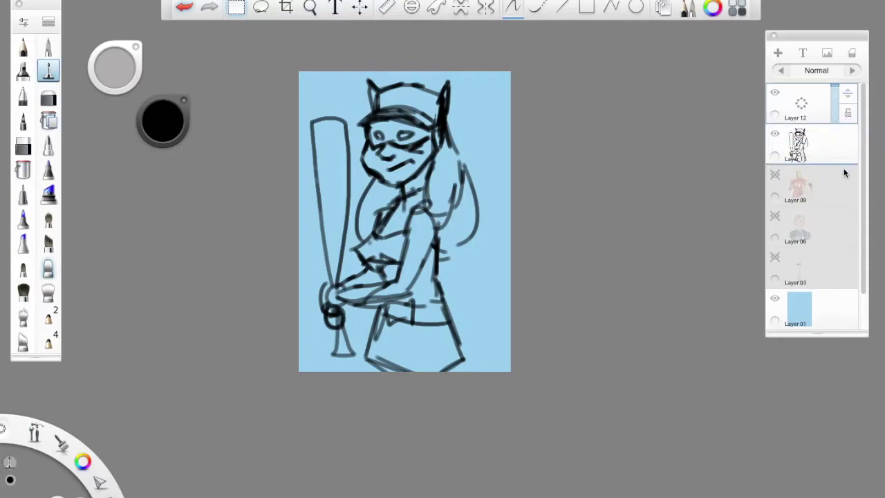
drag(843, 173, 843, 172)
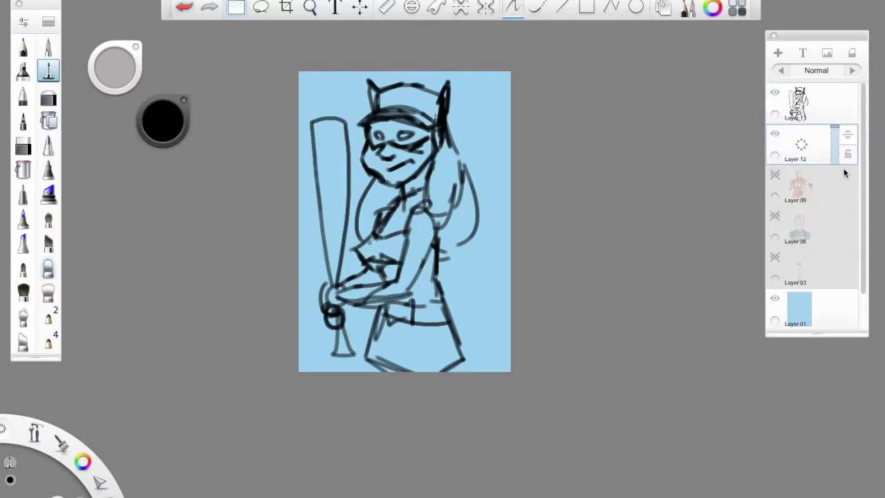
Choose bright red, adjust the brush size, and fill the right-hand hair.
click(177, 137)
click(192, 116)
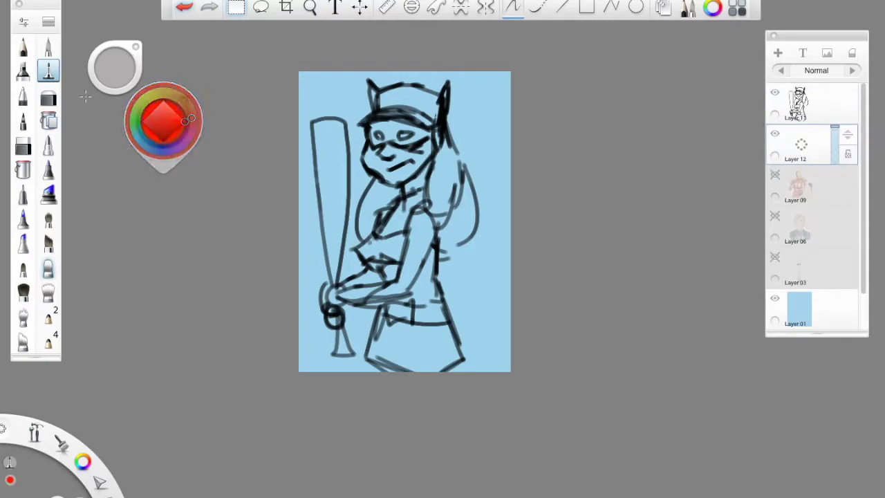
drag(127, 44, 187, 51)
mouse_move(444, 169)
mouse_down()
mouse_move(445, 148)
mouse_move(443, 208)
mouse_up()
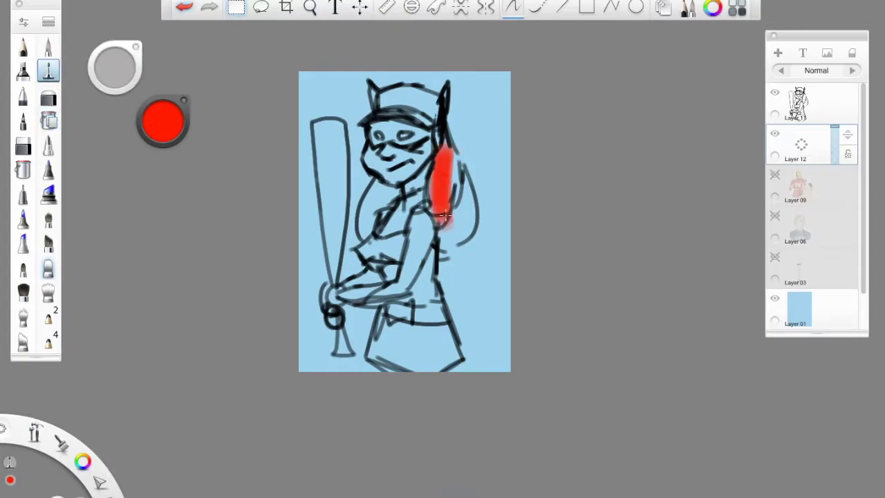
mouse_move(449, 237)
mouse_down()
mouse_move(446, 172)
mouse_move(459, 228)
mouse_move(456, 166)
mouse_move(449, 197)
mouse_move(443, 142)
mouse_move(444, 166)
mouse_move(439, 148)
mouse_up()
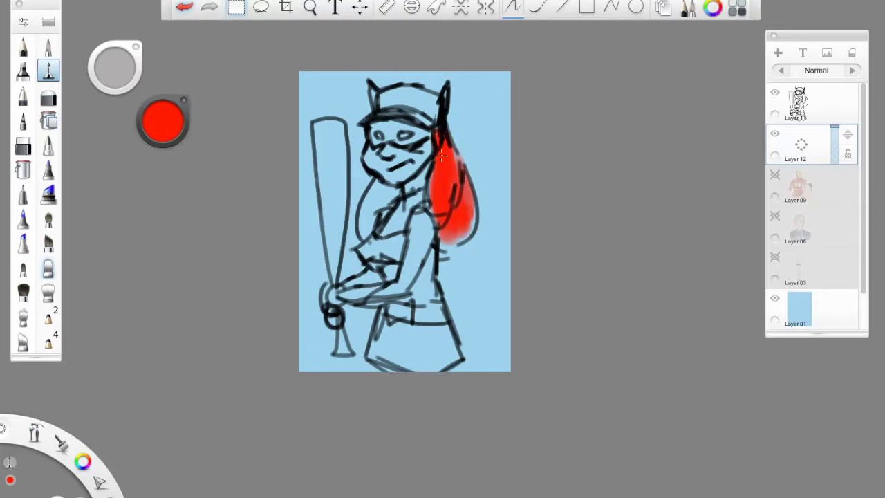
Paint the left-hand hair, the patch on the cap and the lower part of the top red.
mouse_move(377, 183)
mouse_down()
mouse_move(370, 221)
mouse_move(400, 200)
mouse_move(377, 221)
mouse_up()
key(ctrl+z)
drag(114, 80, 88, 155)
drag(399, 101, 419, 101)
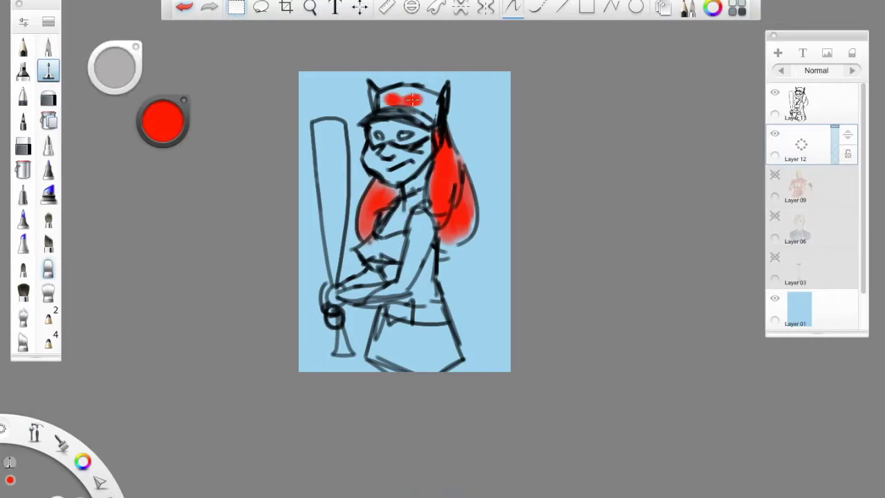
mouse_move(386, 251)
mouse_down()
mouse_move(364, 246)
mouse_move(401, 243)
mouse_move(383, 249)
mouse_up()
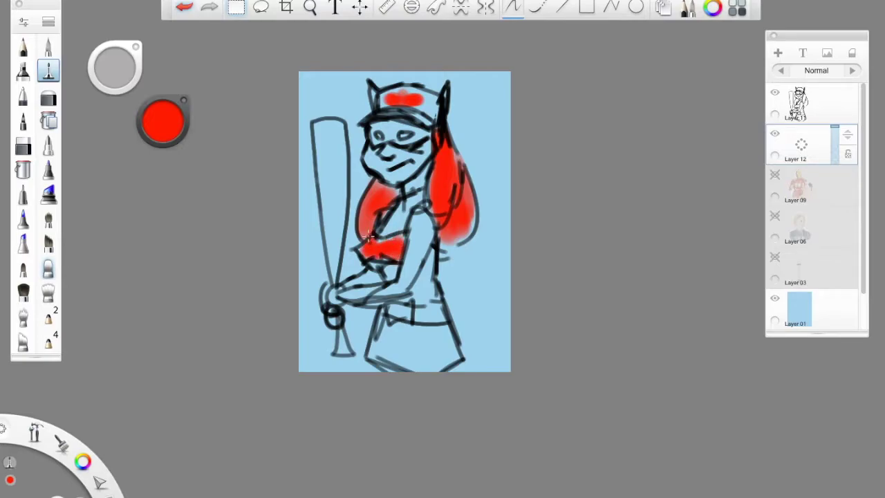
Choose a light tan and fill the baseball bat with it.
click(161, 123)
click(183, 102)
click(165, 114)
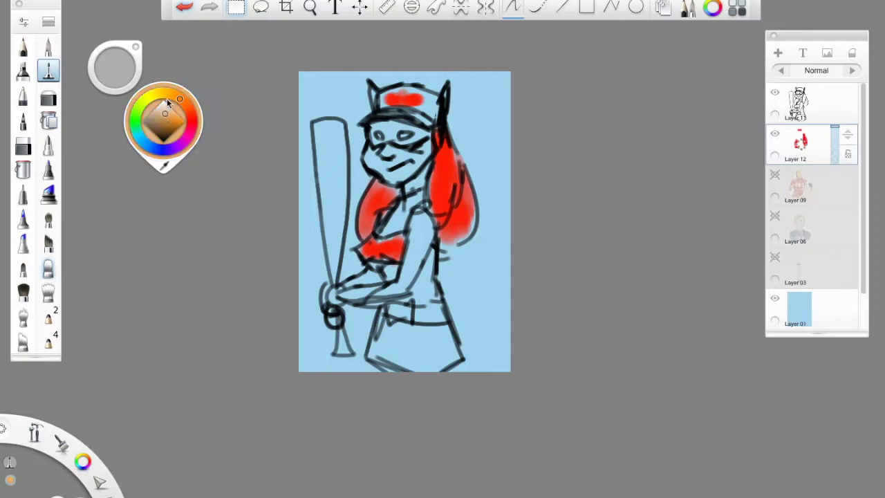
drag(338, 275, 325, 123)
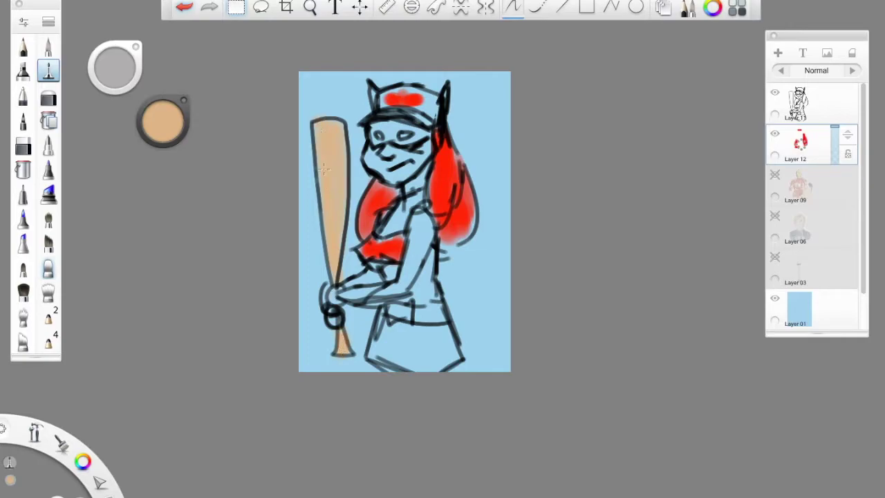
Shade the bat's left side with dark brown and add a pale cream highlight along its length.
click(166, 118)
click(158, 134)
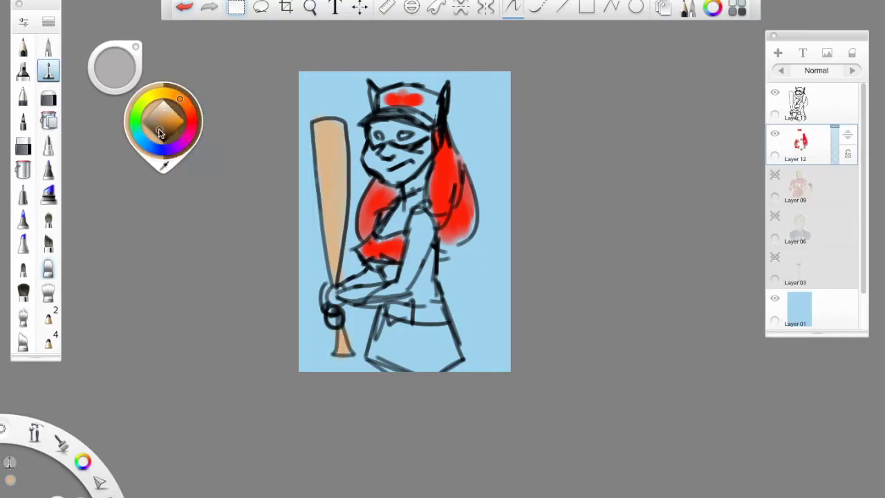
drag(319, 127, 329, 270)
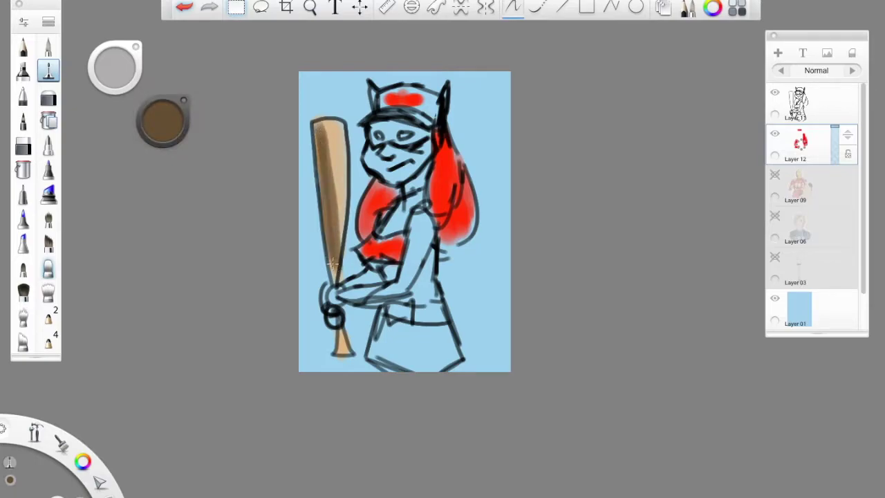
drag(163, 122, 167, 104)
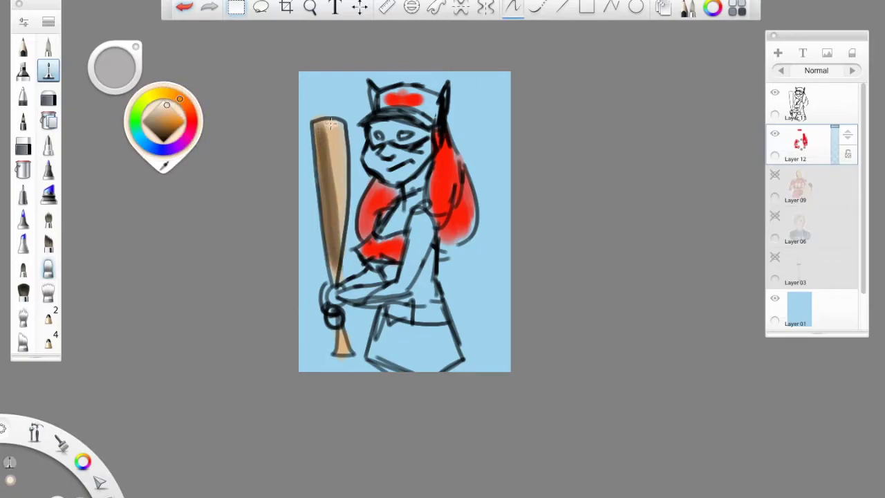
drag(336, 246, 339, 135)
Choose black and fill the cap, ears, eye mask and upper part of the top.
drag(163, 121, 165, 159)
mouse_move(380, 121)
mouse_down()
mouse_move(376, 146)
mouse_move(403, 126)
mouse_move(414, 145)
mouse_move(430, 108)
mouse_move(421, 114)
mouse_move(385, 105)
mouse_move(392, 95)
mouse_move(371, 88)
mouse_move(413, 99)
mouse_move(415, 86)
mouse_move(444, 89)
mouse_up()
mouse_move(401, 234)
mouse_down()
mouse_move(404, 208)
mouse_move(372, 247)
mouse_move(392, 206)
mouse_move(417, 198)
mouse_move(402, 217)
mouse_move(429, 228)
mouse_move(402, 257)
mouse_up()
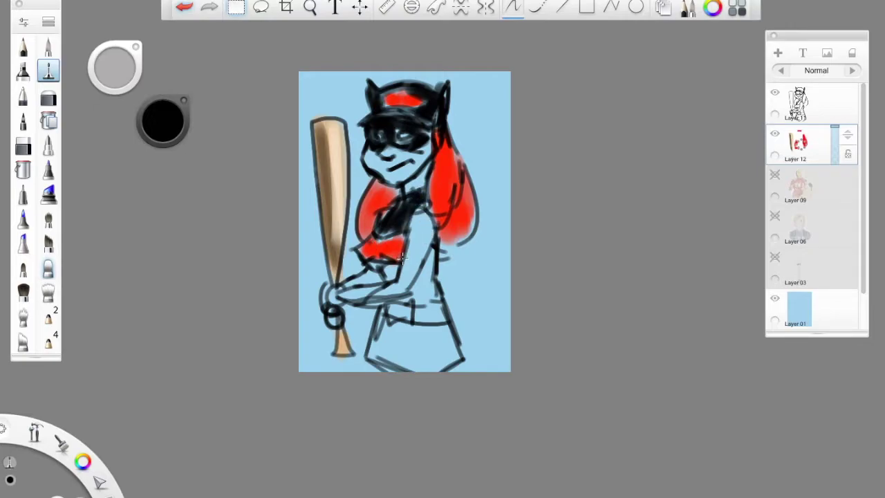
Fill the sleeve, the side of the torso and the skirt with black, and paint the belt red.
mouse_move(423, 236)
mouse_down()
mouse_move(419, 221)
mouse_move(410, 234)
mouse_move(419, 256)
mouse_up()
drag(423, 214, 432, 275)
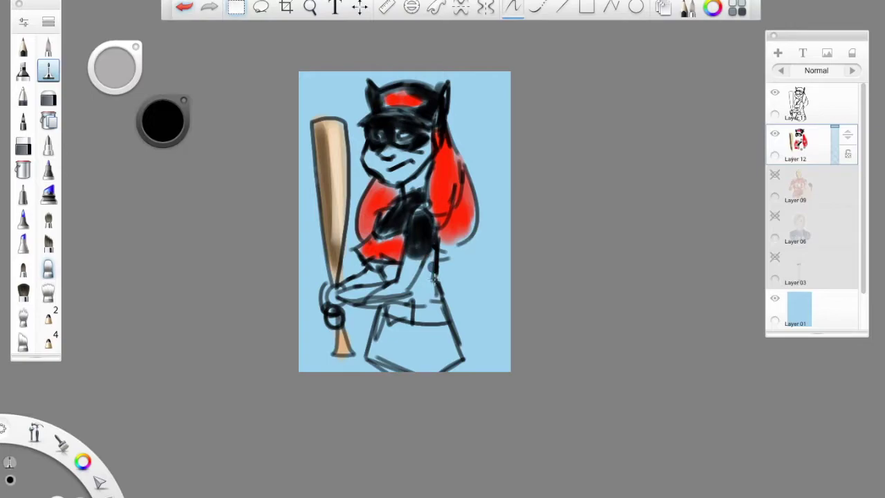
mouse_move(387, 318)
mouse_down()
mouse_move(368, 356)
mouse_move(386, 332)
mouse_move(394, 339)
mouse_move(410, 331)
mouse_move(421, 358)
mouse_move(439, 348)
mouse_move(433, 355)
mouse_move(443, 358)
mouse_move(456, 355)
mouse_move(460, 316)
mouse_up()
mouse_move(372, 269)
mouse_down()
mouse_move(395, 273)
mouse_move(390, 280)
mouse_move(434, 273)
mouse_move(417, 295)
mouse_move(436, 294)
mouse_move(436, 343)
mouse_move(387, 366)
mouse_up()
click(163, 122)
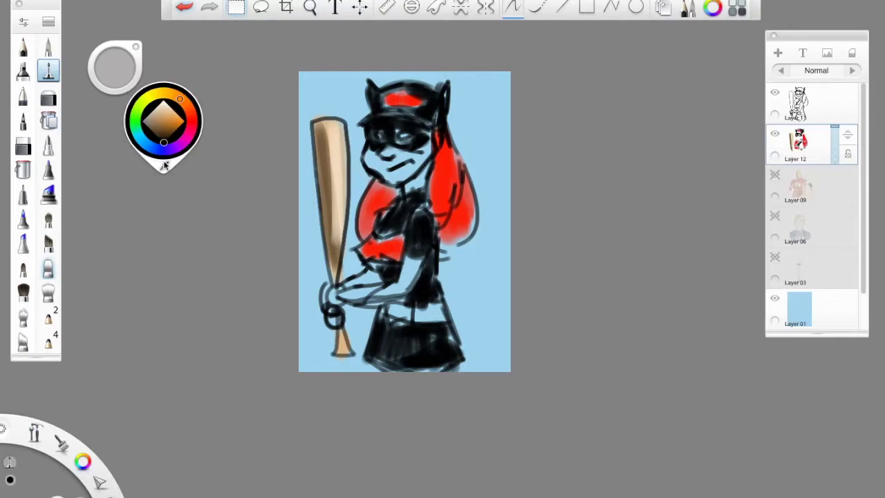
mouse_move(416, 305)
mouse_down()
mouse_move(422, 316)
mouse_move(446, 313)
mouse_move(380, 308)
mouse_move(380, 317)
mouse_up()
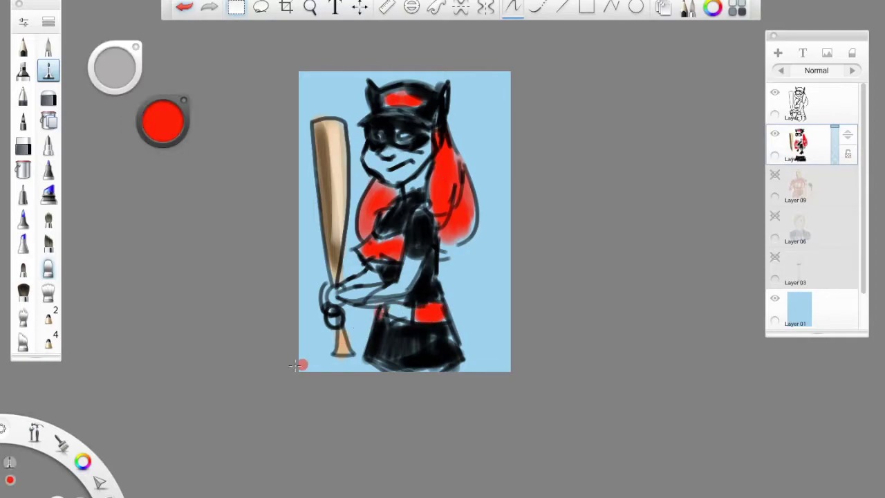
Choose white and fill the woman's face, neck, forearms and hands.
click(183, 125)
click(166, 103)
mouse_move(373, 148)
mouse_down()
mouse_move(380, 176)
mouse_move(392, 154)
mouse_move(391, 168)
mouse_move(430, 151)
mouse_move(412, 188)
mouse_move(421, 181)
mouse_move(412, 264)
mouse_move(400, 292)
mouse_move(353, 296)
mouse_move(367, 282)
mouse_move(386, 277)
mouse_move(343, 299)
mouse_up()
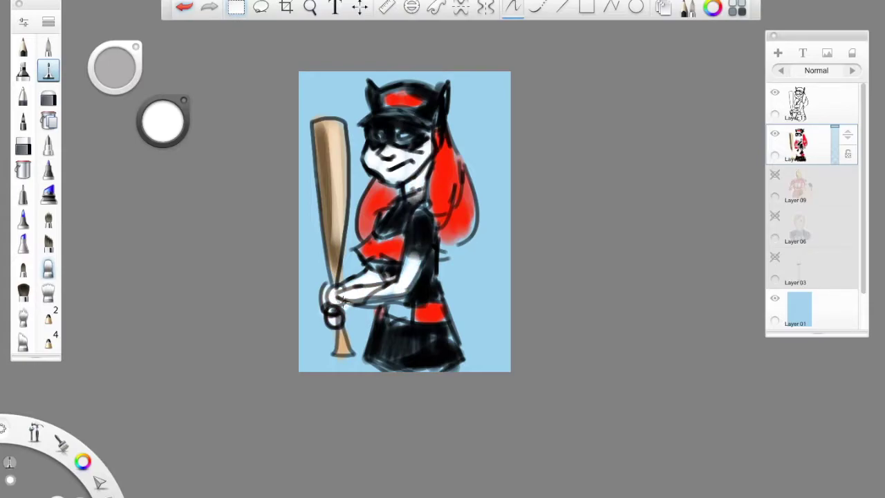
drag(422, 249, 405, 269)
On the line-art layer, paint both eyes solid white inside the mask with a smaller brush.
click(808, 97)
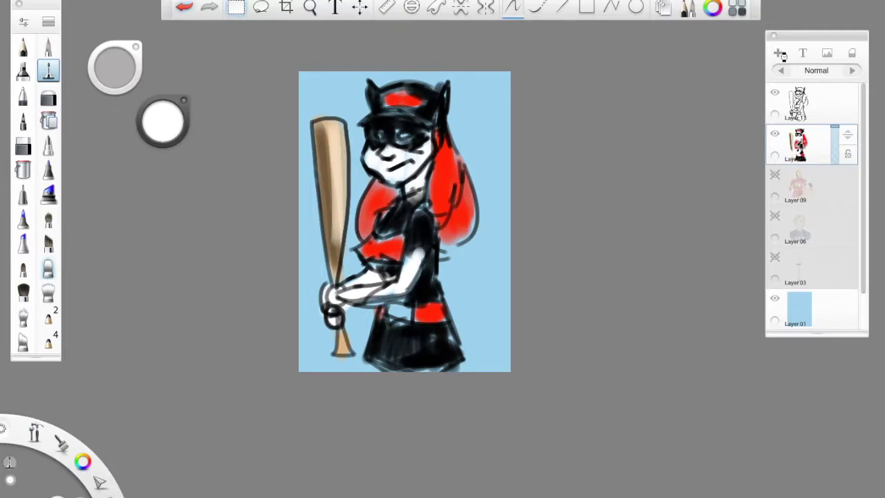
drag(109, 63, 108, 90)
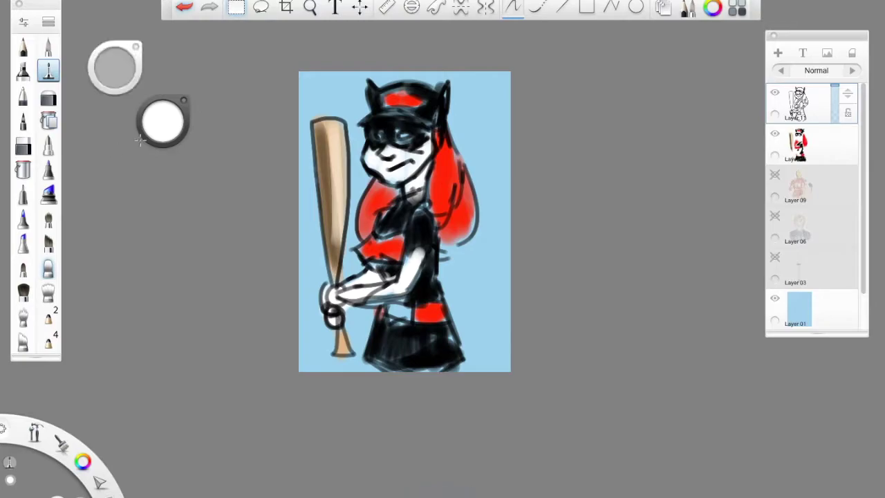
click(378, 136)
drag(404, 136, 405, 132)
Add a layer above the line art and paint white highlights along the right-hand hair, back, skirt edge, cap and ears.
click(777, 52)
click(168, 126)
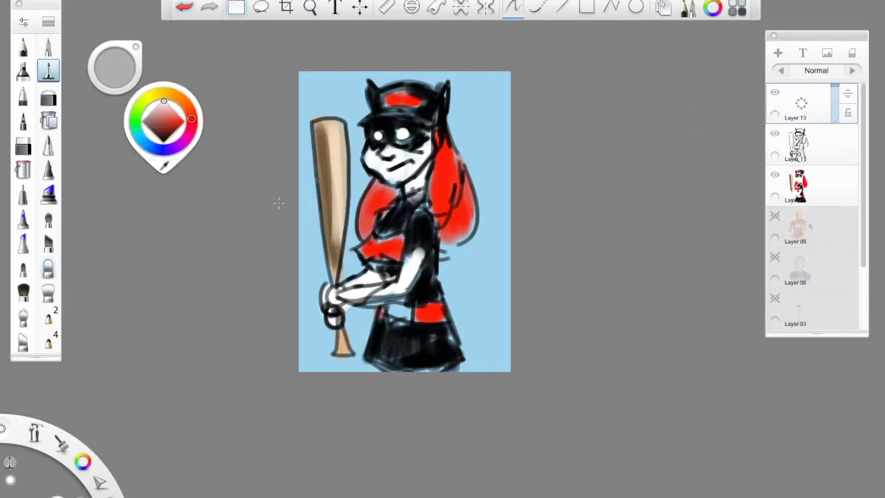
click(446, 135)
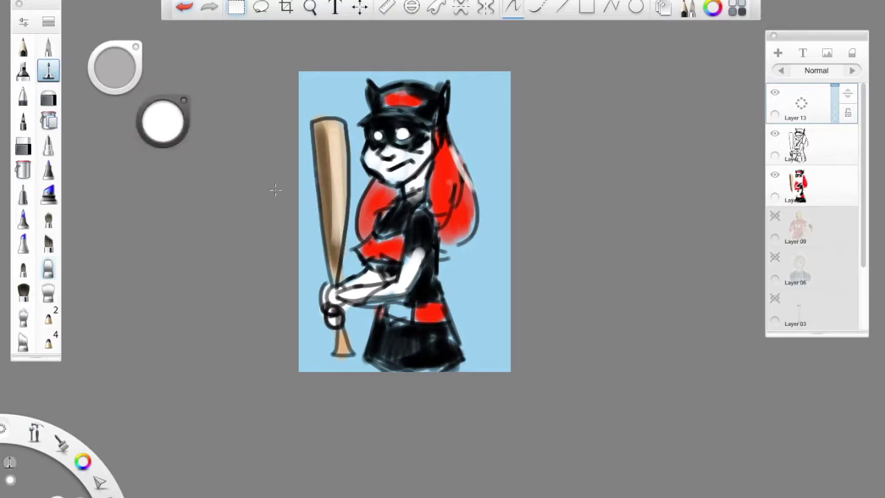
mouse_move(449, 146)
mouse_down()
mouse_move(460, 237)
mouse_move(474, 194)
mouse_move(448, 129)
mouse_up()
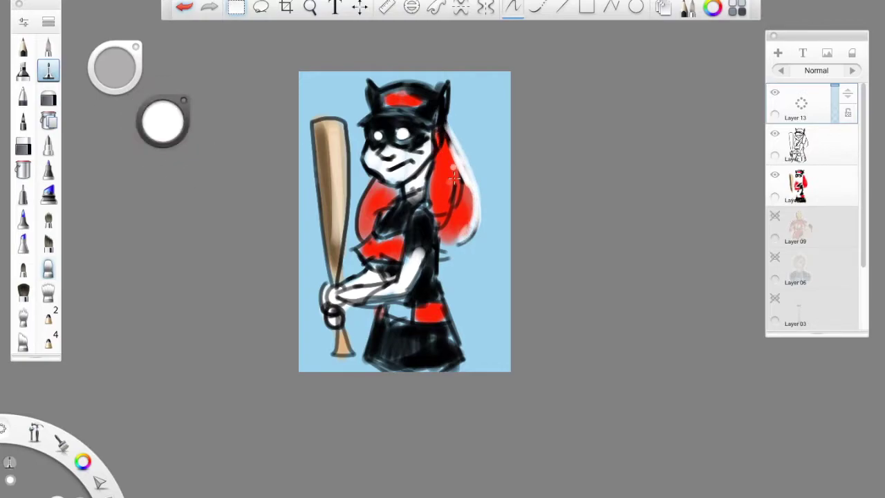
drag(434, 262, 459, 353)
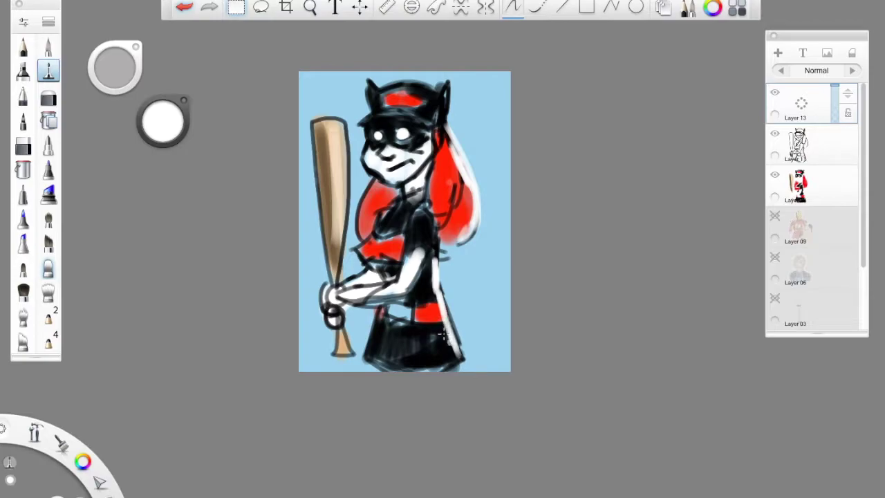
mouse_move(442, 84)
mouse_down()
mouse_move(441, 113)
mouse_move(443, 88)
mouse_move(392, 86)
mouse_move(390, 110)
mouse_move(403, 83)
mouse_move(424, 88)
mouse_move(375, 90)
mouse_move(439, 86)
mouse_move(435, 97)
mouse_move(447, 88)
mouse_move(446, 135)
mouse_move(421, 120)
mouse_move(366, 132)
mouse_move(417, 143)
mouse_move(404, 125)
mouse_move(423, 119)
mouse_move(415, 110)
mouse_move(464, 141)
mouse_move(427, 130)
mouse_up()
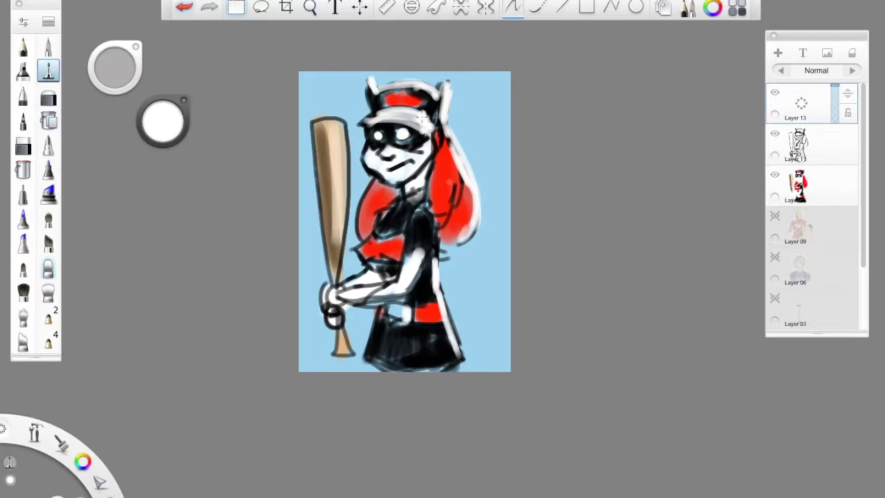
Choose a light pink and hatch small blush strokes on both cheeks with a resized brush.
click(163, 123)
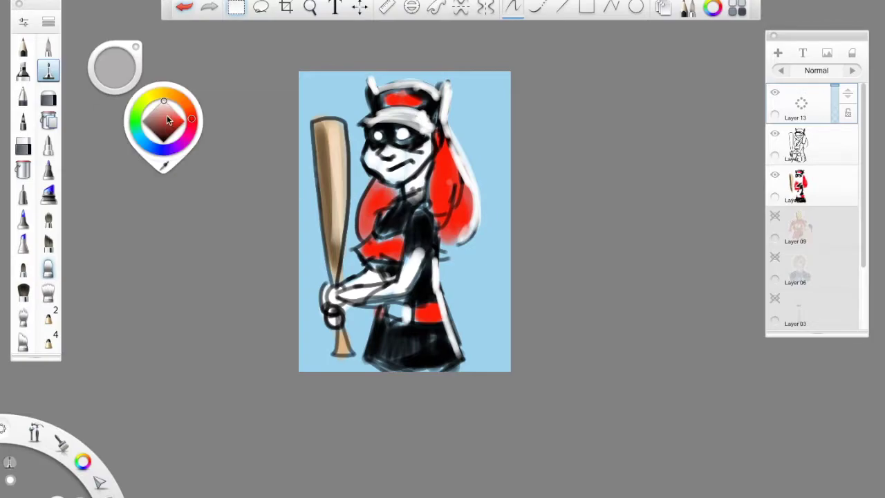
click(169, 113)
drag(114, 64, 115, 86)
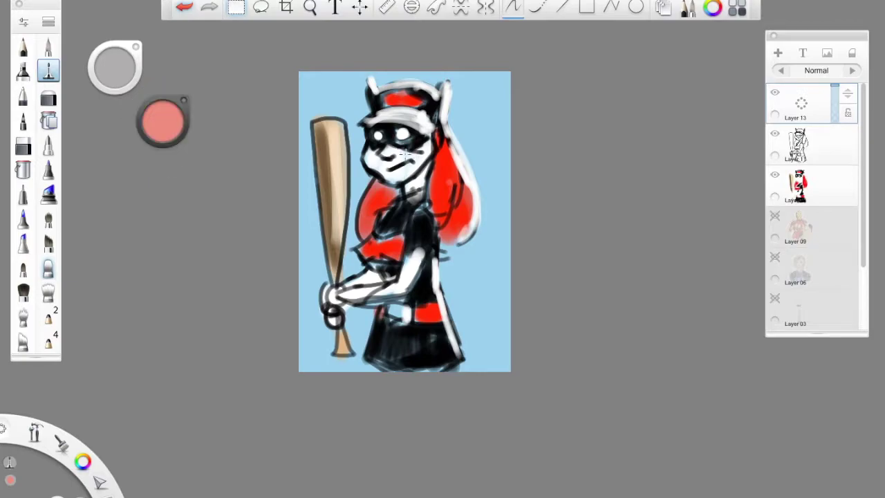
mouse_move(412, 148)
mouse_down()
mouse_move(407, 157)
mouse_move(417, 140)
mouse_move(369, 159)
mouse_move(376, 143)
mouse_up()
mouse_move(340, 116)
mouse_down()
mouse_move(330, 123)
mouse_move(350, 132)
mouse_up()
click(180, 4)
Choose white and add highlights along the top and right edge of the baseball bat.
click(167, 128)
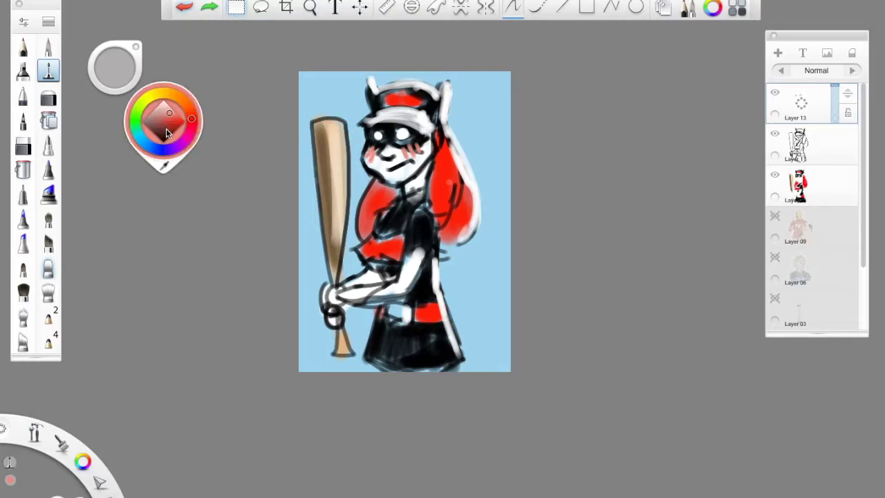
mouse_move(317, 119)
mouse_down()
mouse_move(344, 120)
mouse_move(347, 149)
mouse_move(351, 141)
mouse_move(336, 276)
mouse_up()
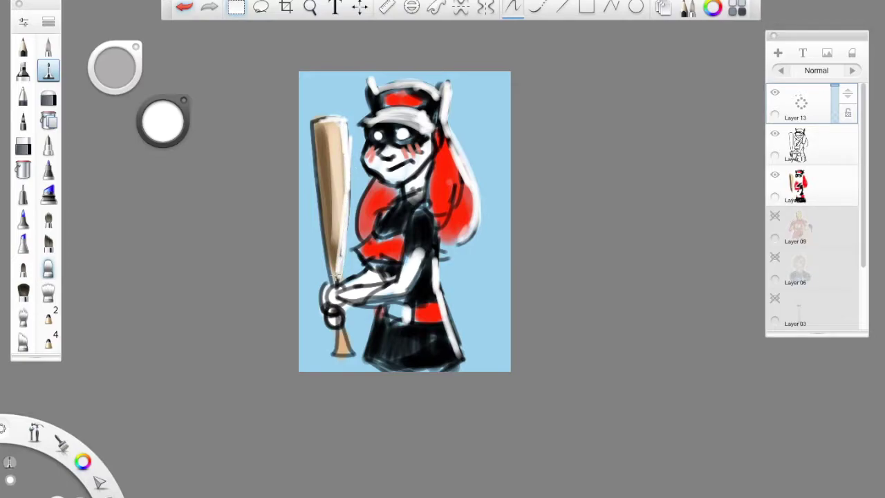
mouse_move(391, 177)
mouse_down()
mouse_move(387, 159)
mouse_move(406, 165)
mouse_up()
click(192, 5)
click(185, 7)
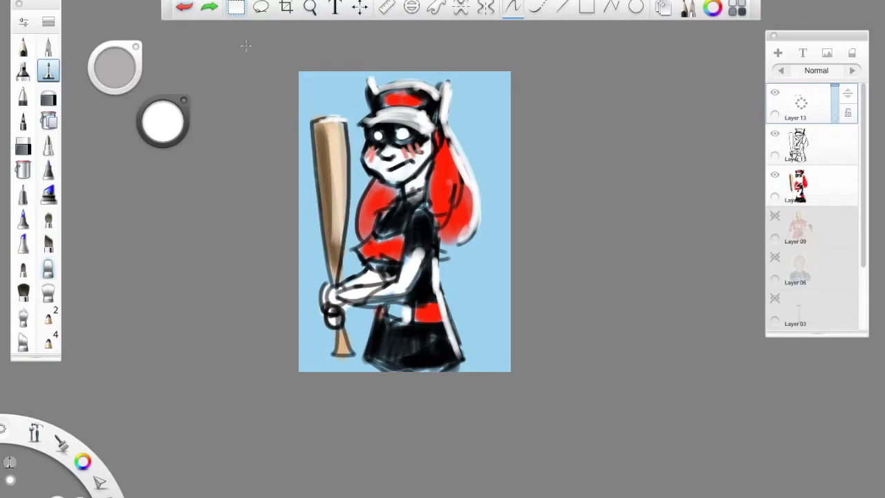
key(ctrl+y)
Clean up the lower face, nose, arms and the hand on the bat handle with white.
drag(418, 171, 370, 166)
click(387, 156)
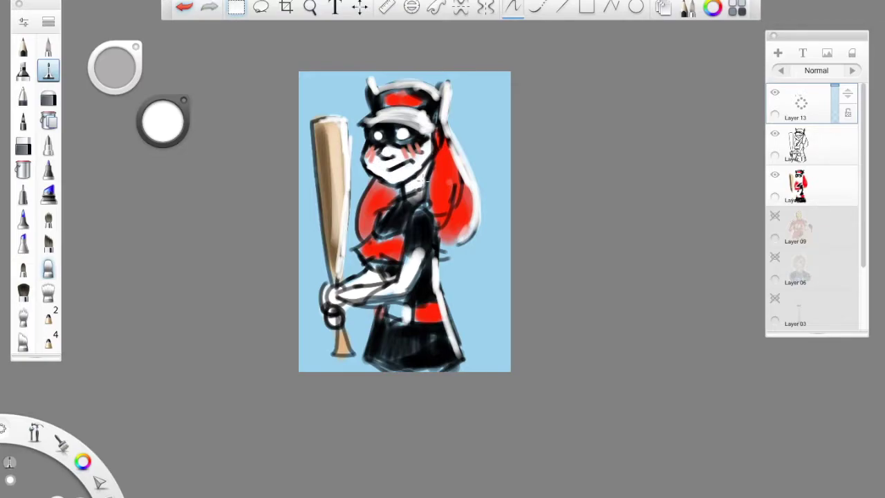
mouse_move(413, 266)
mouse_down()
mouse_move(349, 301)
mouse_move(404, 293)
mouse_move(339, 298)
mouse_move(330, 316)
mouse_move(351, 320)
mouse_up()
mouse_move(416, 265)
mouse_down()
mouse_move(408, 258)
mouse_move(414, 283)
mouse_move(397, 249)
mouse_move(427, 246)
mouse_move(401, 241)
mouse_move(438, 246)
mouse_move(425, 256)
mouse_up()
Choose red and paint stripes around the cuff of the black sleeve.
click(163, 122)
click(186, 124)
drag(418, 312, 437, 311)
Choose a pale beige and fill the buckle on the belt.
click(163, 122)
drag(161, 121, 170, 110)
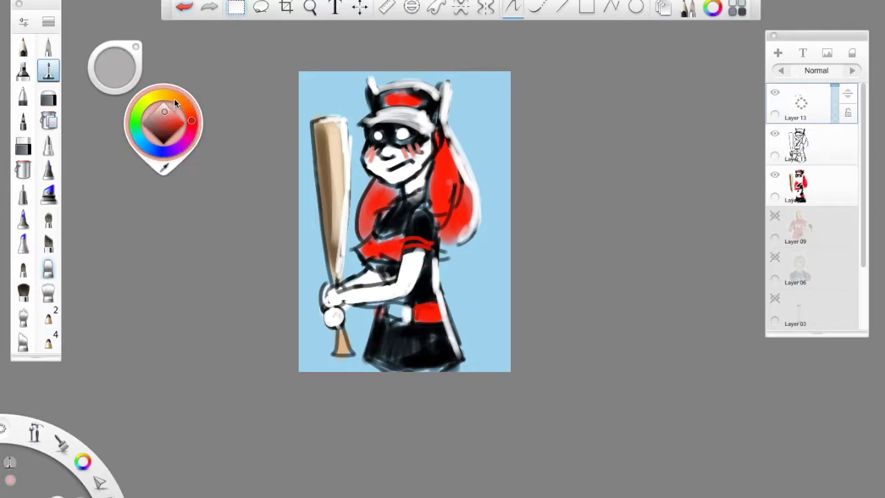
click(179, 100)
click(167, 117)
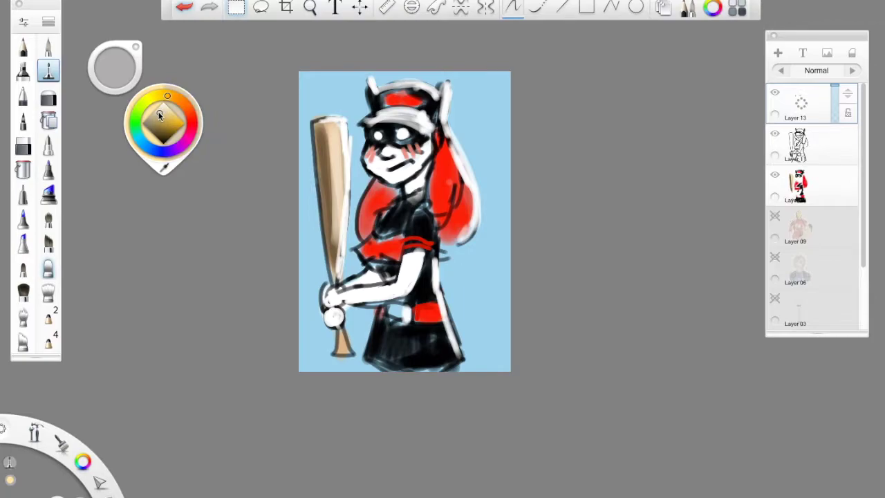
mouse_move(388, 310)
mouse_down()
mouse_move(406, 311)
mouse_move(412, 302)
mouse_up()
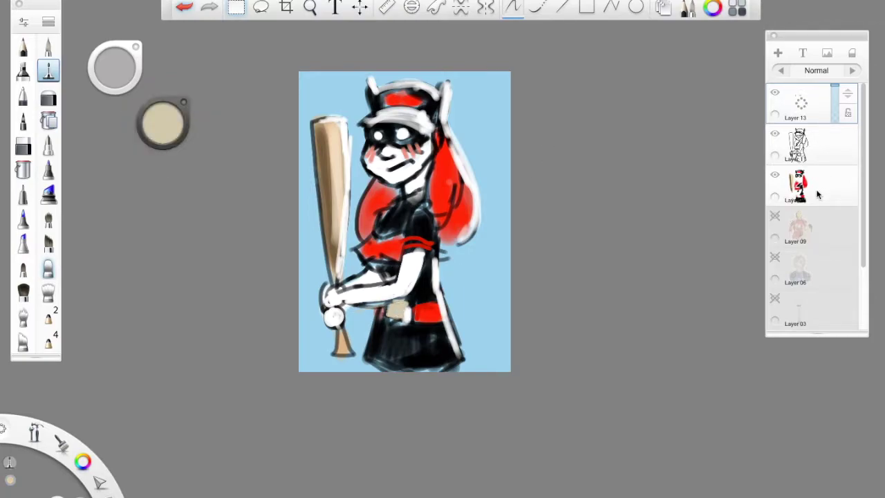
Merge the highlights layer and the line art down into the woman's colour layer.
click(808, 105)
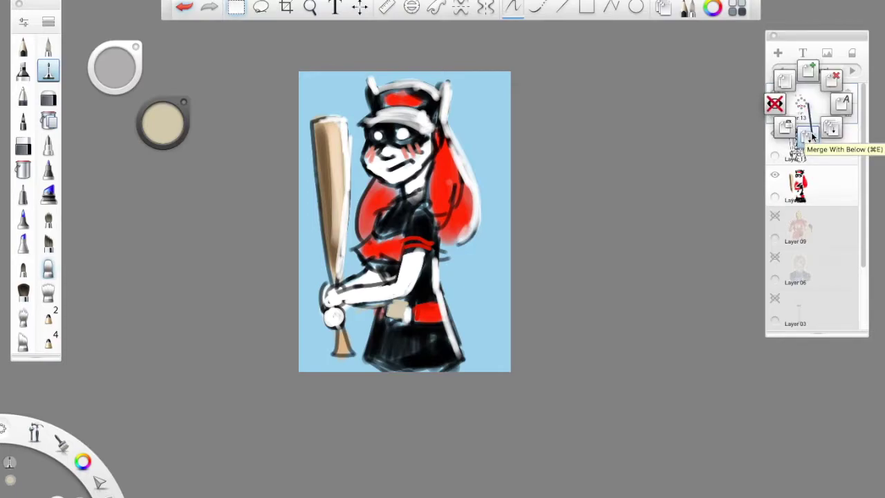
click(810, 136)
click(807, 106)
drag(806, 136, 810, 168)
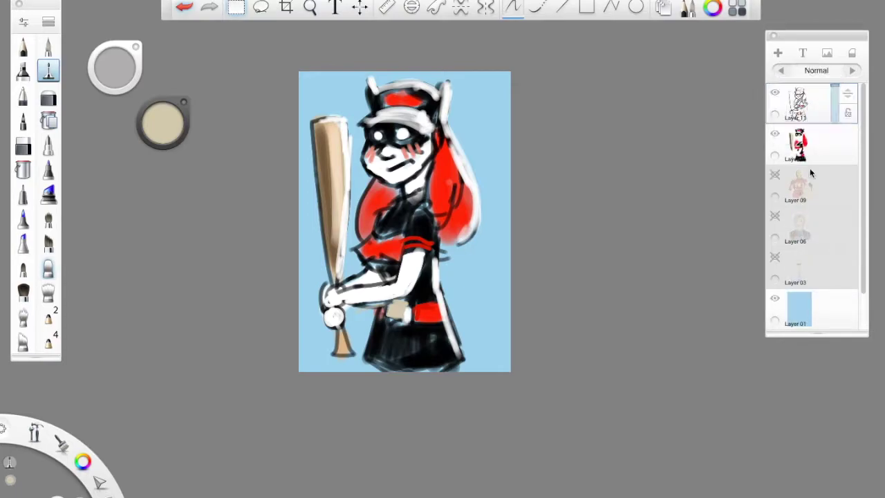
Add a layer beneath the woman and set up a larger chisel-tip marker in bright yellow.
click(805, 144)
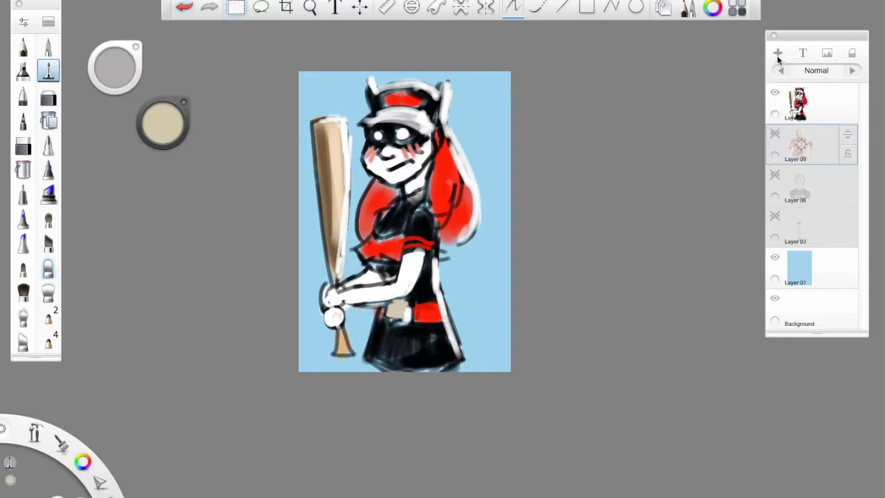
click(777, 55)
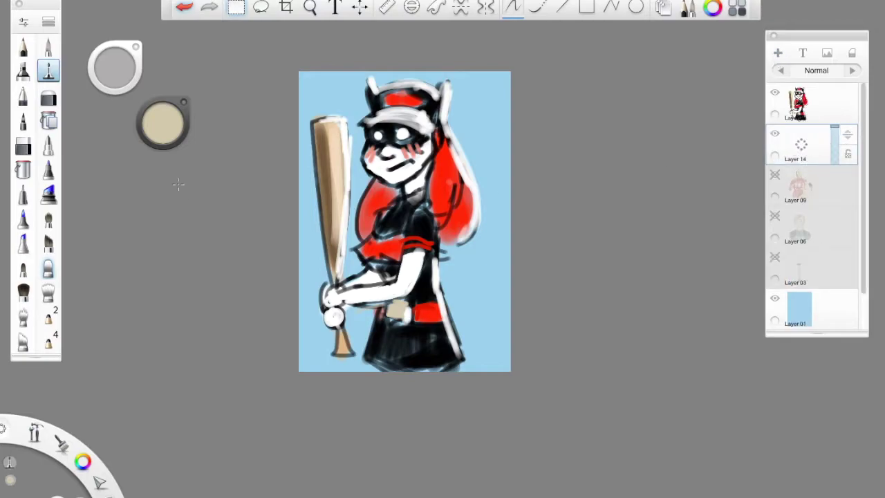
click(162, 123)
click(153, 100)
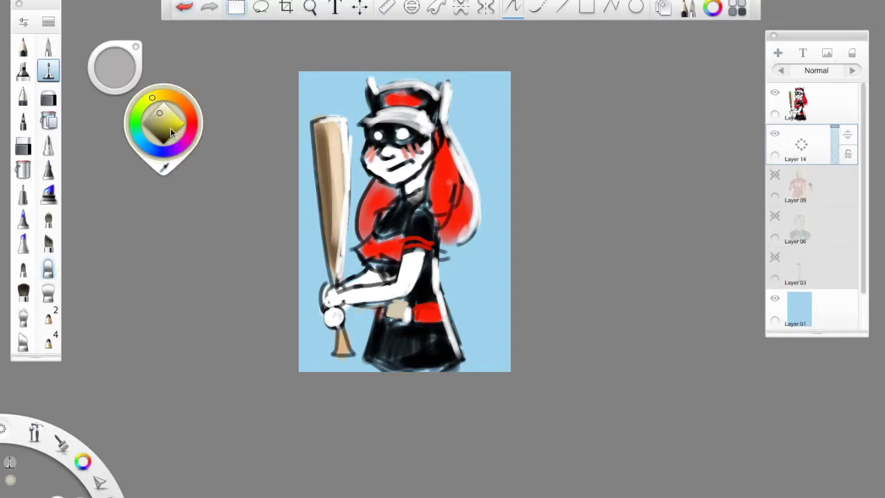
click(177, 122)
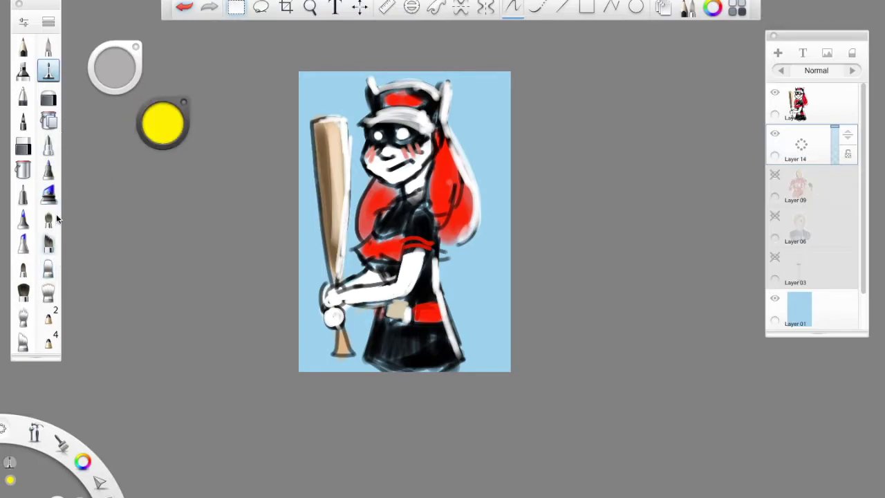
click(49, 196)
drag(115, 67, 166, 61)
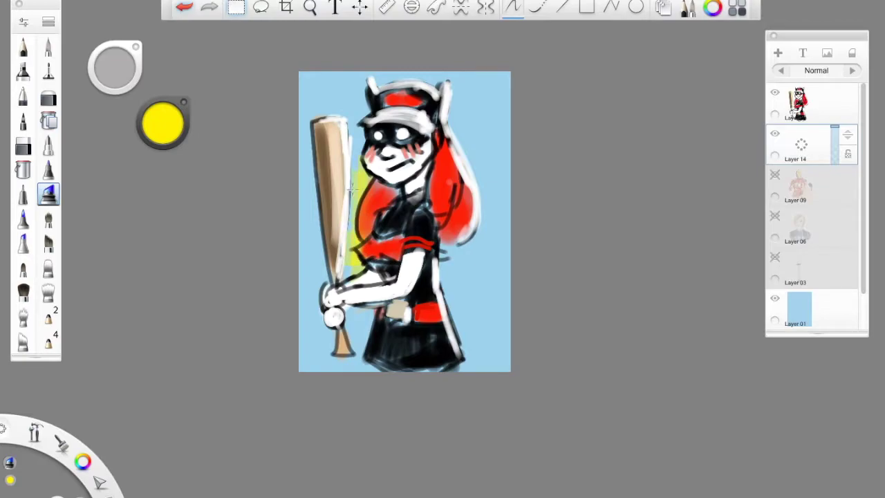
Paint a rough yellow backdrop around the bat, head, hair, body and skirt.
mouse_move(373, 313)
mouse_down()
mouse_move(358, 317)
mouse_move(359, 344)
mouse_up()
mouse_move(448, 255)
mouse_down()
mouse_move(458, 255)
mouse_move(457, 328)
mouse_up()
mouse_move(358, 138)
mouse_down()
mouse_move(354, 109)
mouse_move(365, 108)
mouse_move(327, 109)
mouse_move(304, 137)
mouse_up()
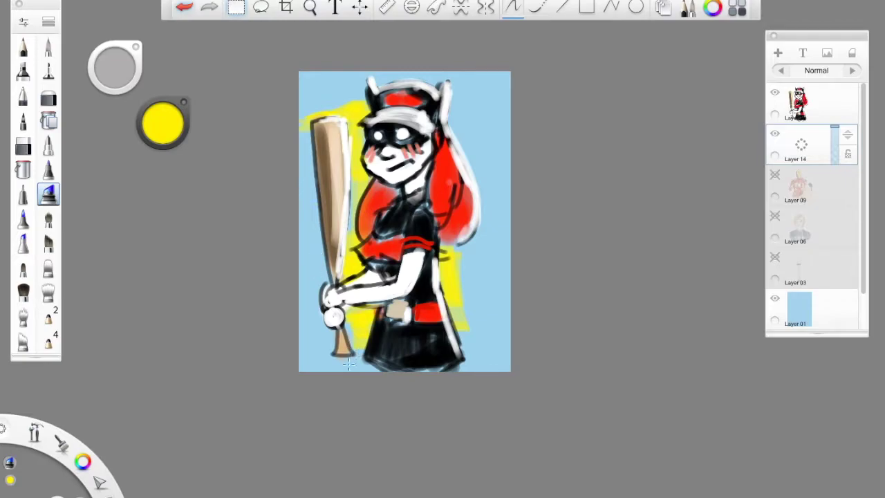
drag(304, 135, 310, 269)
mouse_move(326, 333)
mouse_down()
mouse_move(348, 332)
mouse_move(356, 362)
mouse_move(388, 371)
mouse_up()
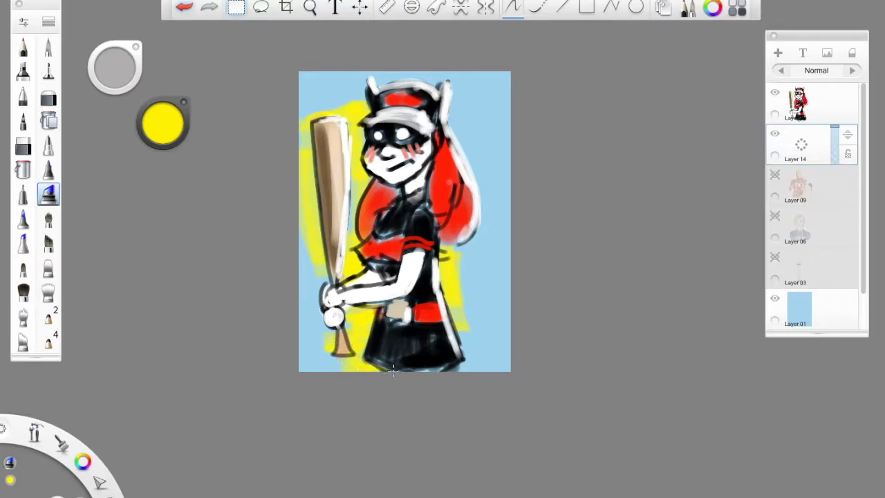
drag(467, 359, 463, 260)
mouse_move(379, 86)
mouse_down()
mouse_move(404, 73)
mouse_move(423, 80)
mouse_up()
drag(449, 109, 453, 136)
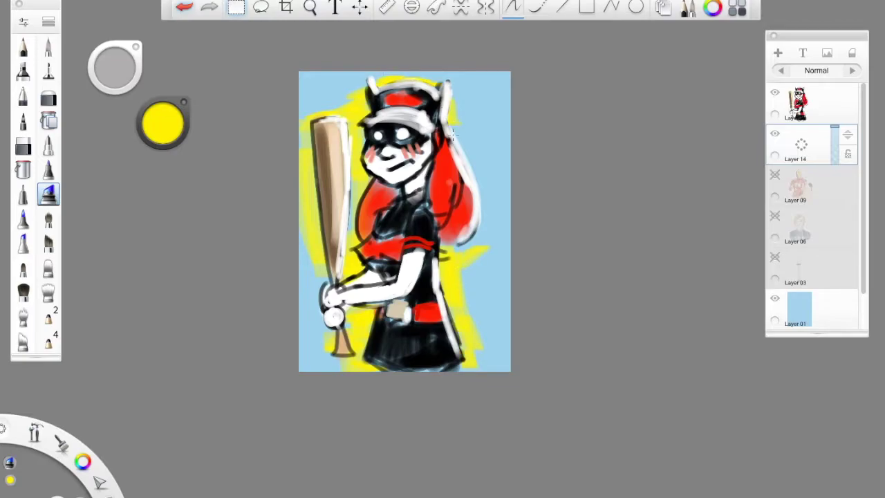
drag(458, 98, 461, 114)
drag(475, 158, 477, 186)
drag(479, 249, 475, 243)
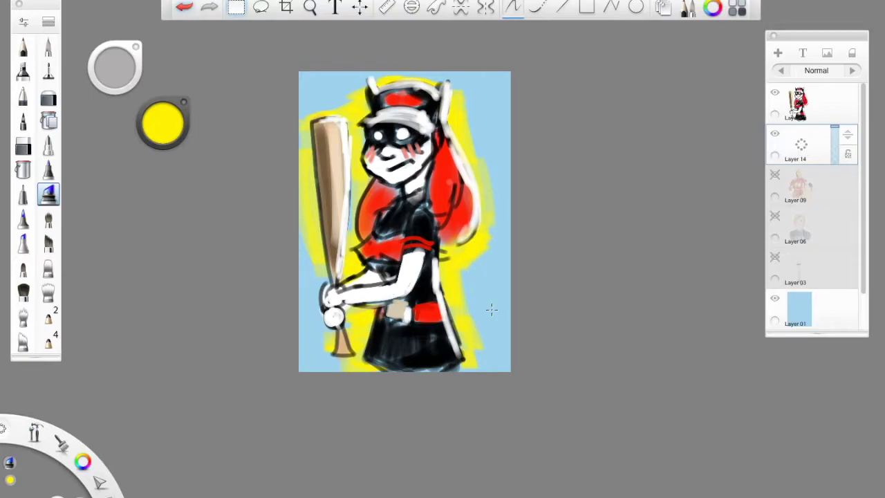
drag(467, 275, 483, 363)
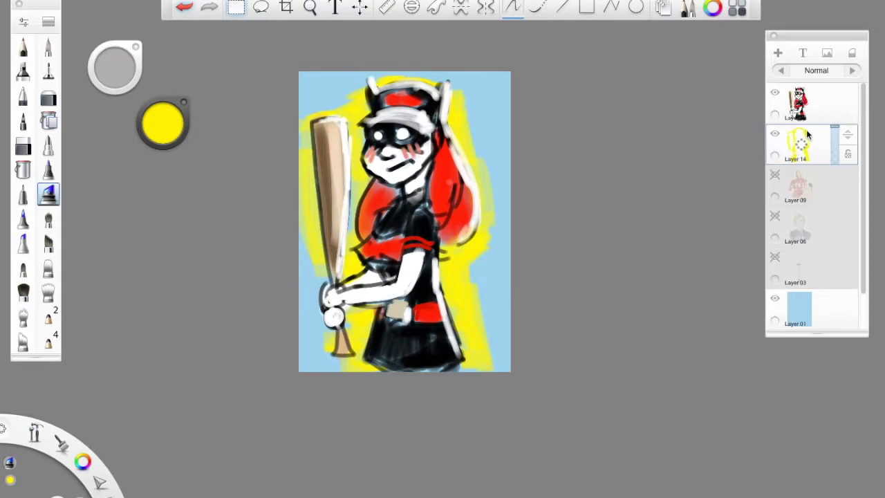
Merge the woman's layer with the yellow backdrop layer below it.
click(813, 102)
drag(807, 97, 806, 139)
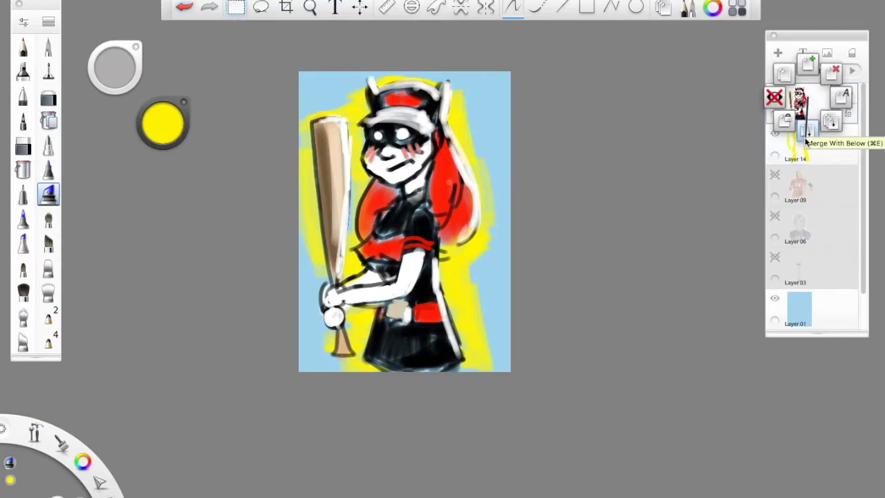
click(805, 141)
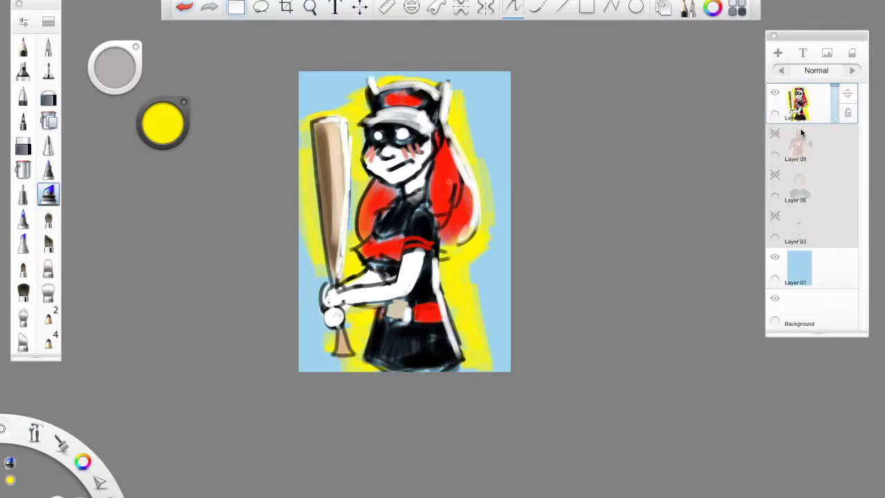
Hide the merged woman's layer and add a new empty layer at the top.
click(775, 95)
click(777, 54)
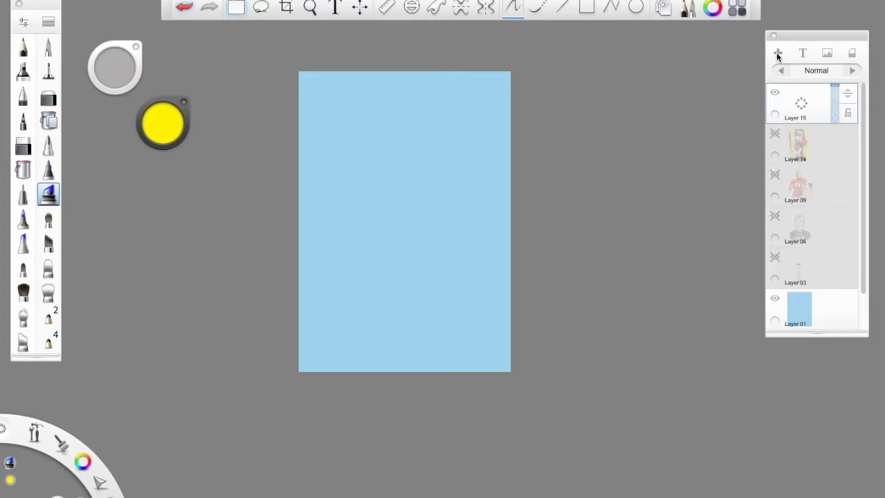
Outline a rounded headscarf shape in bright yellow across the upper canvas and add a short curved mark inside it.
click(164, 122)
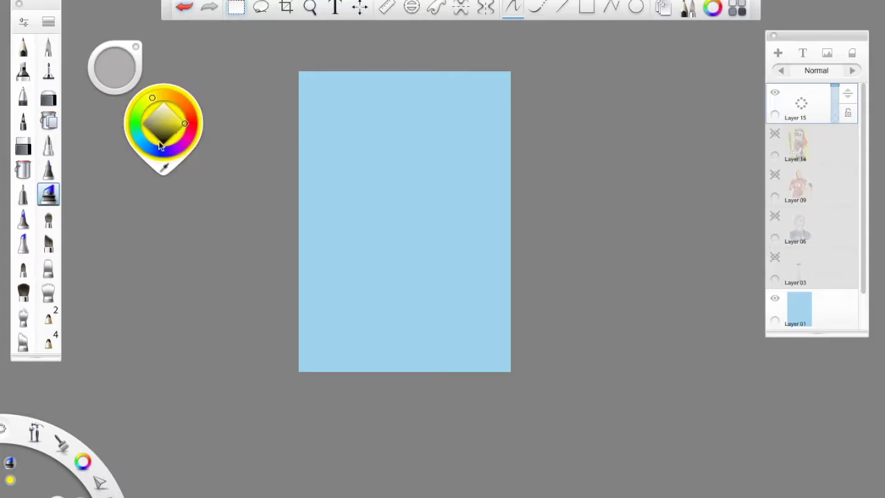
click(176, 123)
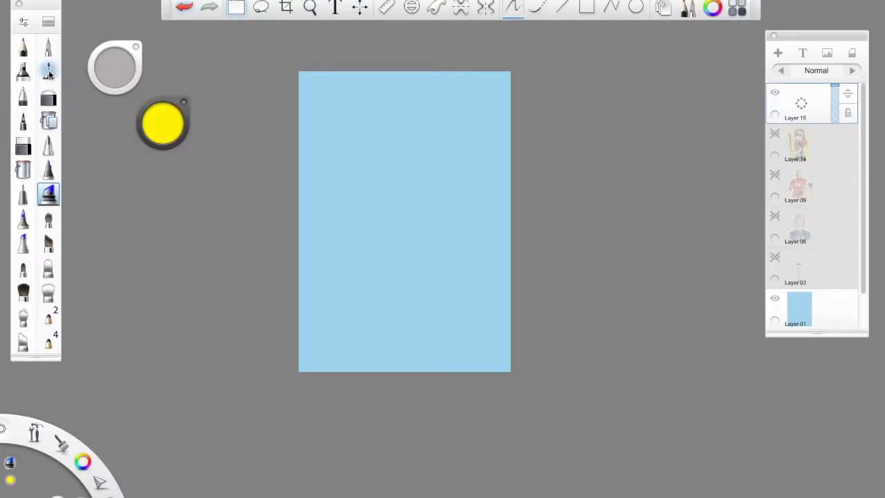
click(49, 70)
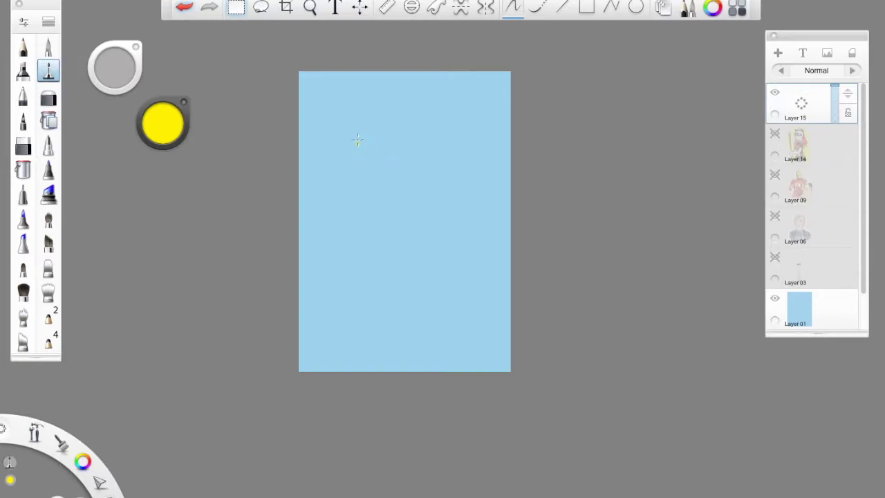
mouse_move(360, 156)
mouse_down()
mouse_move(371, 115)
mouse_move(436, 103)
mouse_move(391, 106)
mouse_move(363, 126)
mouse_move(400, 103)
mouse_move(434, 101)
mouse_up()
mouse_move(364, 162)
mouse_down()
mouse_move(363, 191)
mouse_move(458, 166)
mouse_move(469, 150)
mouse_move(441, 100)
mouse_move(464, 143)
mouse_move(451, 97)
mouse_up()
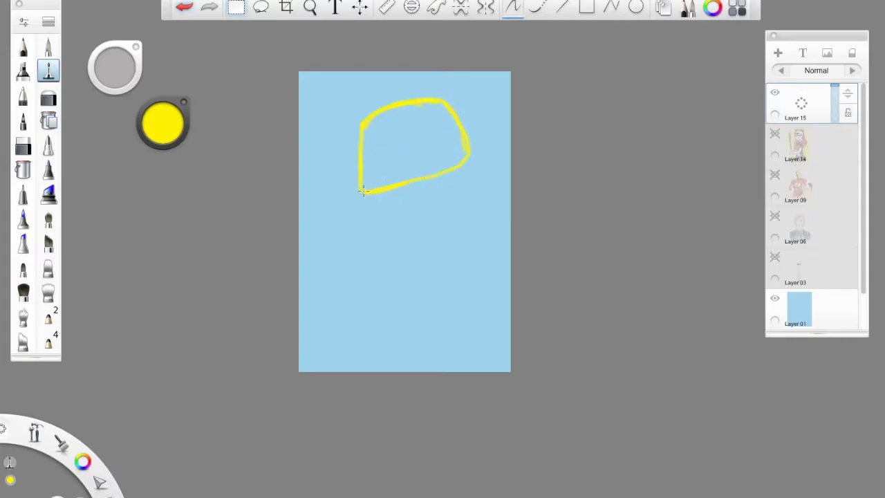
drag(436, 102, 451, 105)
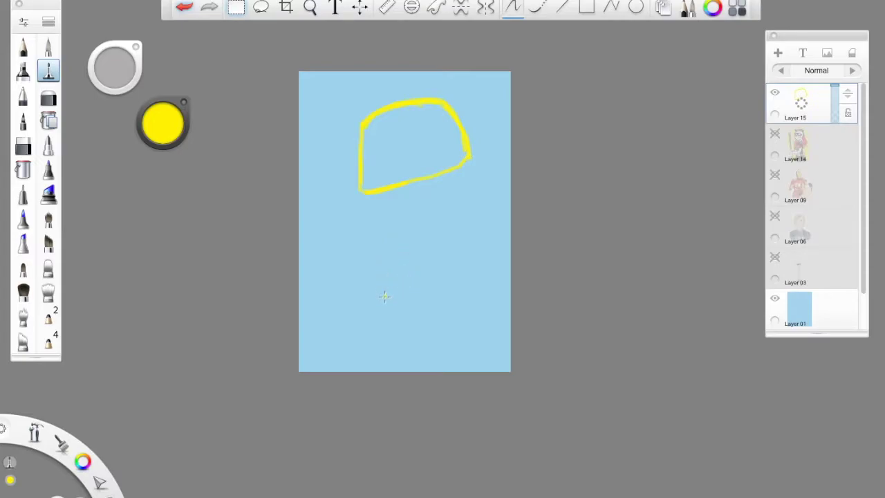
drag(374, 167, 384, 146)
Flood-fill the headscarf outline with yellow and smudge the gaps along its edges and inner mark.
click(22, 169)
click(421, 121)
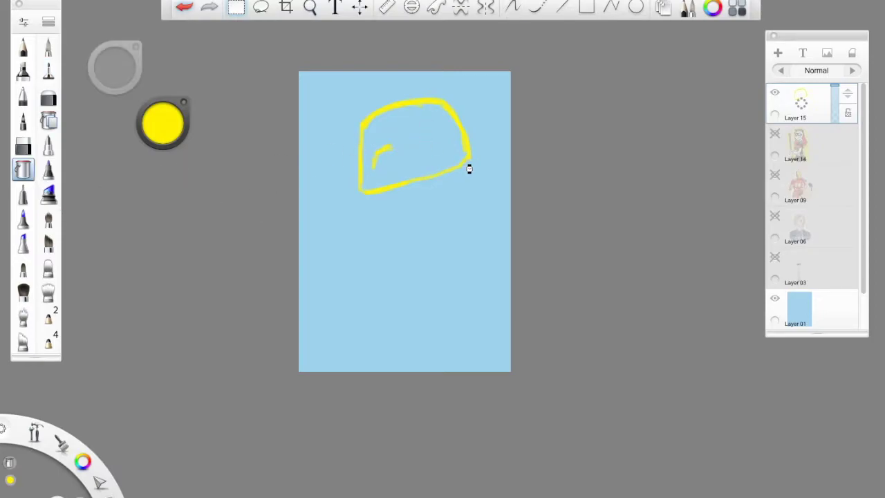
click(470, 172)
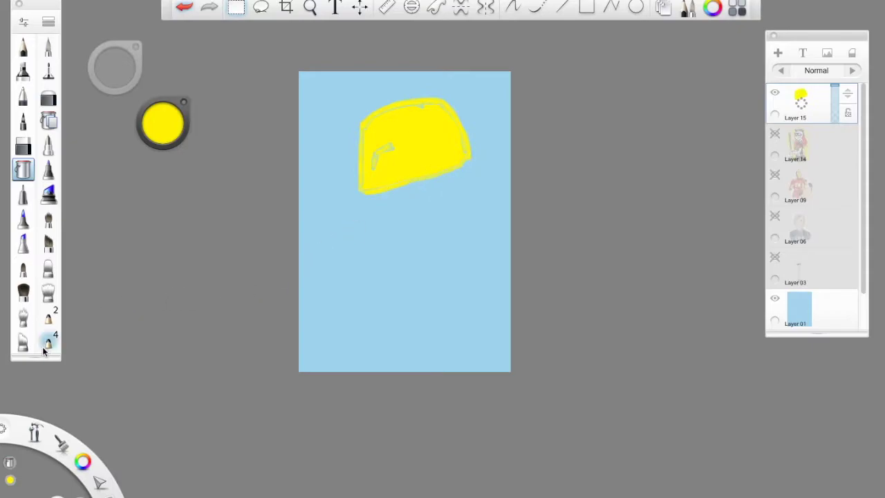
click(20, 346)
click(48, 293)
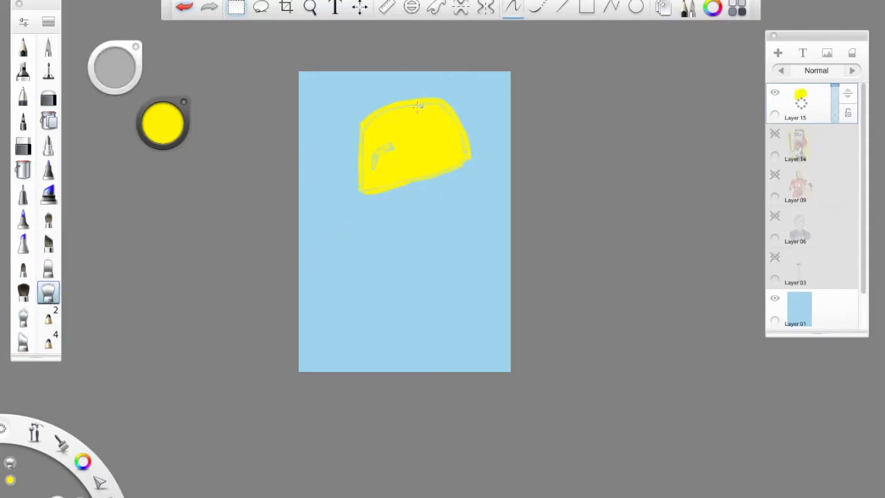
mouse_move(443, 121)
mouse_down()
mouse_move(459, 152)
mouse_move(456, 144)
mouse_up()
mouse_move(378, 170)
mouse_down()
mouse_move(379, 160)
mouse_move(365, 182)
mouse_up()
Paint two yellow knot tails trailing from the back of the headscarf with a marker.
click(23, 72)
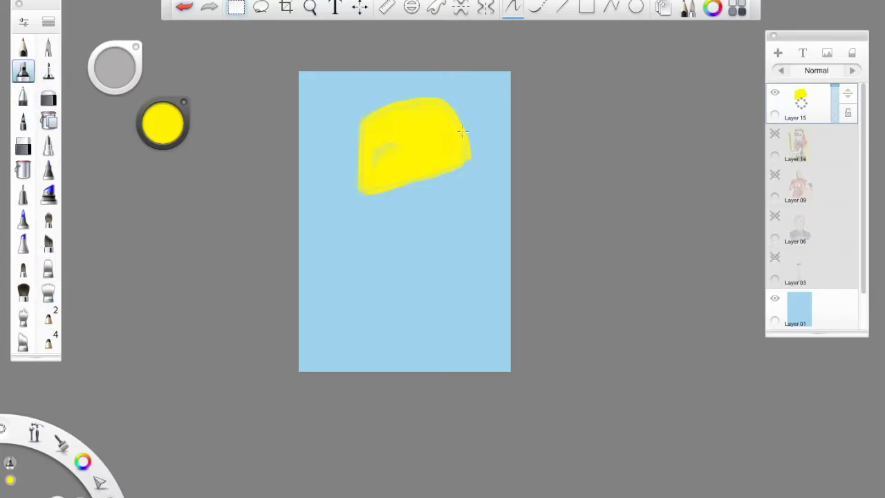
mouse_move(469, 132)
mouse_down()
mouse_move(489, 135)
mouse_move(492, 153)
mouse_move(523, 173)
mouse_move(518, 162)
mouse_up()
mouse_move(465, 128)
mouse_down()
mouse_move(498, 110)
mouse_move(486, 118)
mouse_up()
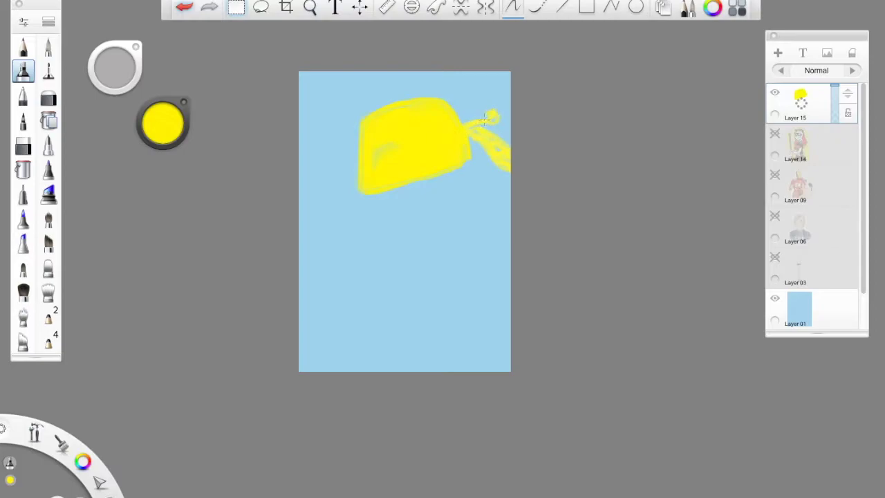
Pick a pale peach skin tone and block in the face and jaw beneath the headscarf.
click(176, 142)
click(164, 168)
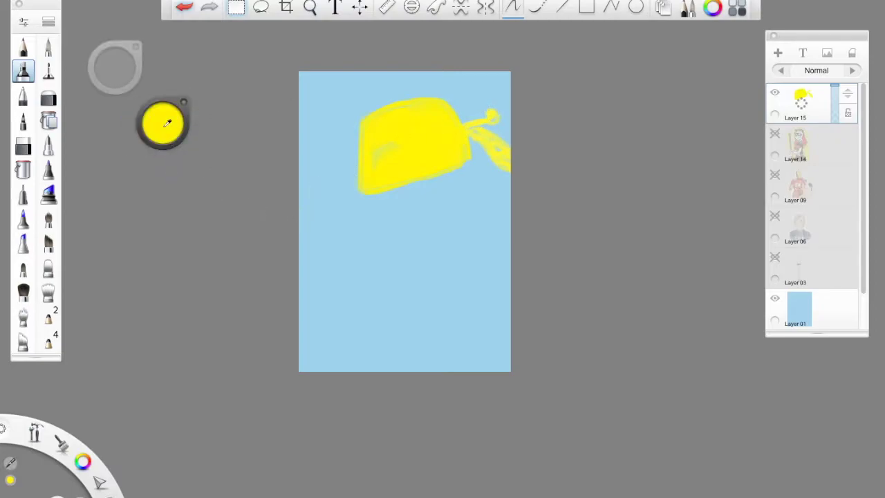
click(166, 125)
click(167, 124)
click(166, 111)
mouse_move(178, 101)
mouse_down()
mouse_move(183, 106)
mouse_move(174, 99)
mouse_up()
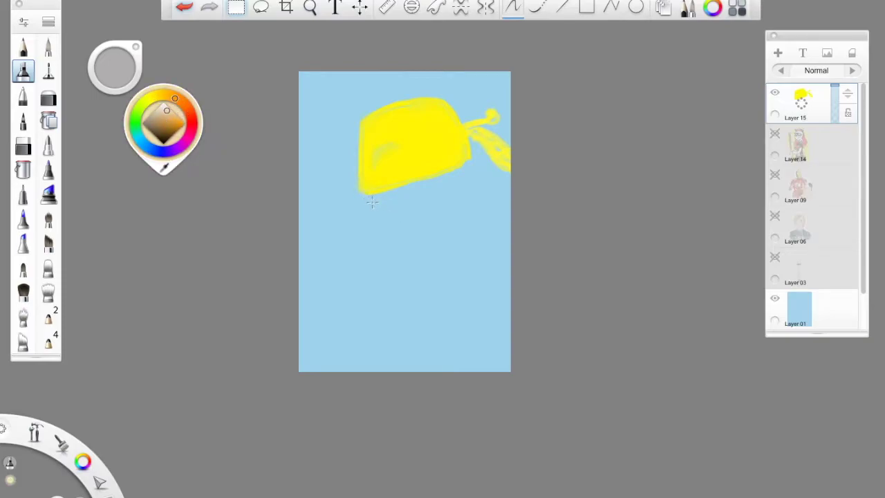
mouse_move(367, 198)
mouse_down()
mouse_move(382, 201)
mouse_move(378, 220)
mouse_move(411, 223)
mouse_move(444, 201)
mouse_move(460, 175)
mouse_move(477, 219)
mouse_up()
mouse_move(390, 201)
mouse_down()
mouse_move(399, 208)
mouse_move(411, 202)
mouse_move(404, 205)
mouse_move(421, 181)
mouse_move(404, 217)
mouse_up()
drag(443, 185, 408, 213)
drag(115, 67, 161, 59)
mouse_move(397, 186)
mouse_down()
mouse_move(395, 221)
mouse_move(403, 195)
mouse_move(412, 214)
mouse_move(414, 186)
mouse_move(422, 205)
mouse_move(435, 179)
mouse_move(454, 197)
mouse_up()
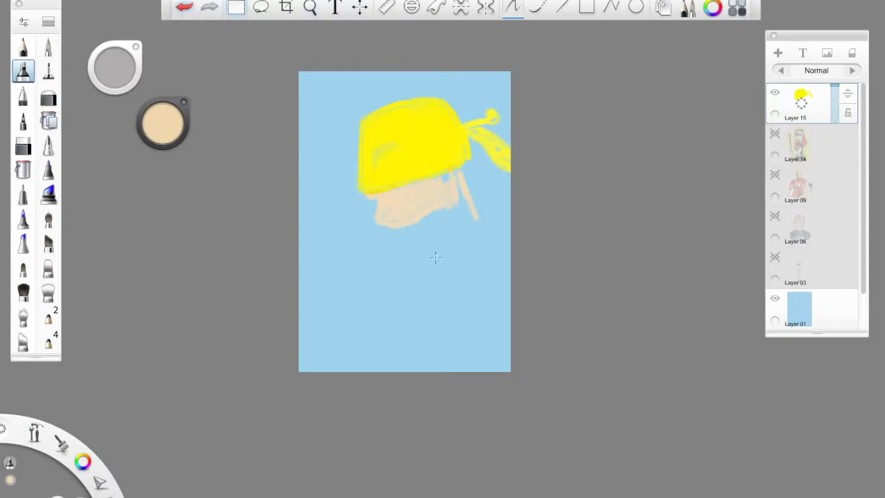
mouse_move(412, 224)
mouse_down()
mouse_move(449, 240)
mouse_move(433, 222)
mouse_move(455, 210)
mouse_move(474, 224)
mouse_move(449, 210)
mouse_move(452, 228)
mouse_move(469, 233)
mouse_move(456, 173)
mouse_move(471, 215)
mouse_move(463, 234)
mouse_move(457, 210)
mouse_move(426, 219)
mouse_move(458, 181)
mouse_up()
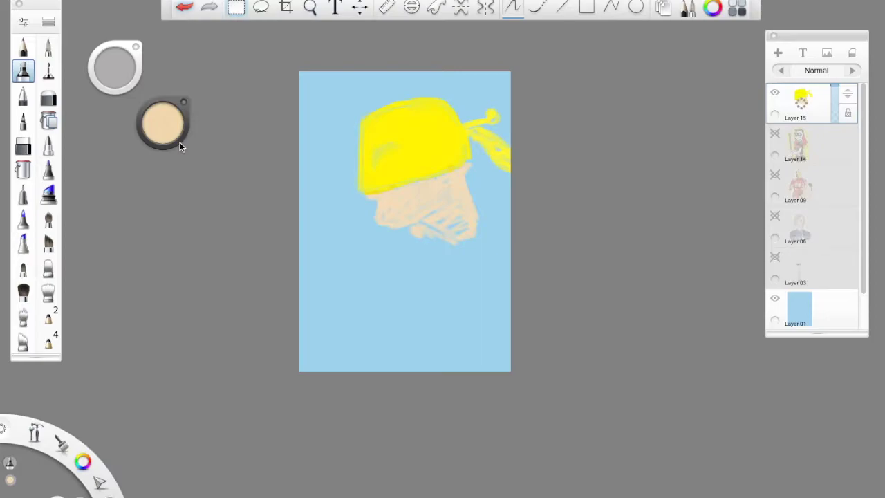
Block in both sides of an open coat below the face with a medium green marker.
click(164, 130)
click(136, 125)
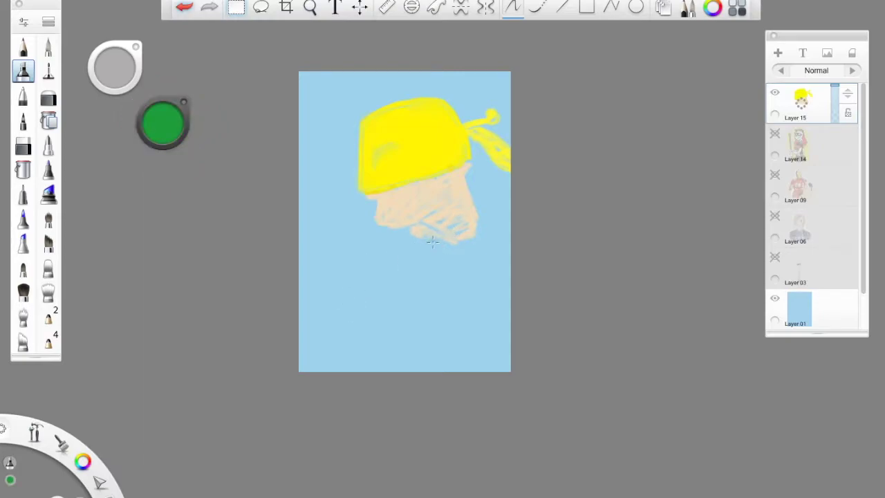
mouse_move(407, 235)
mouse_down()
mouse_move(390, 273)
mouse_move(398, 345)
mouse_up()
mouse_move(486, 224)
mouse_down()
mouse_move(489, 322)
mouse_move(501, 285)
mouse_move(485, 225)
mouse_move(507, 287)
mouse_up()
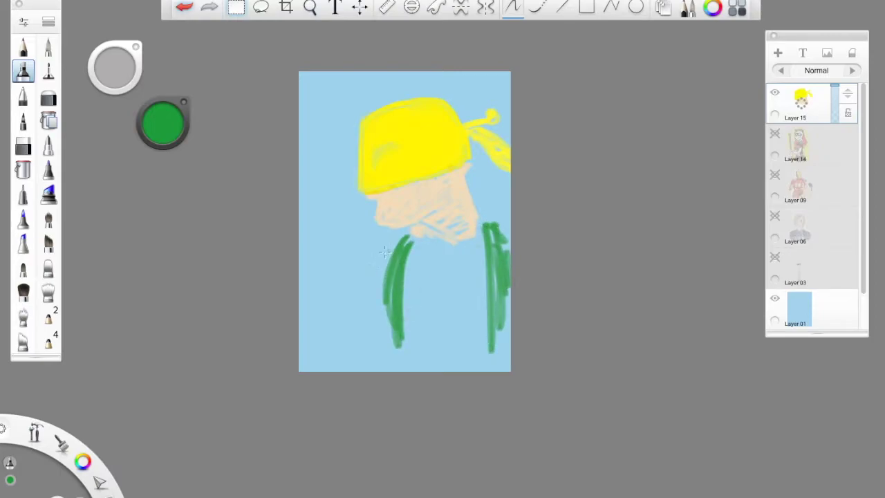
mouse_move(406, 243)
mouse_down()
mouse_move(372, 286)
mouse_move(388, 264)
mouse_move(373, 309)
mouse_move(370, 347)
mouse_up()
drag(382, 298, 373, 343)
drag(378, 307, 365, 349)
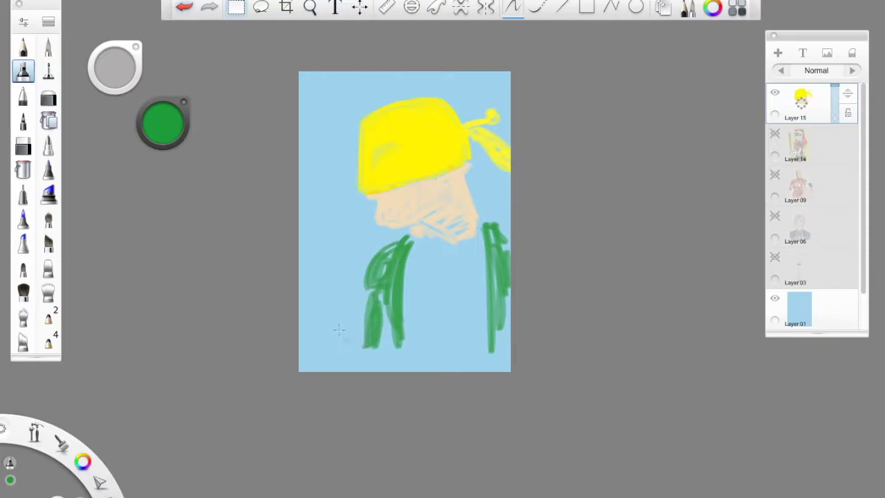
Undo the green arm stroke and paint a raised forearm and fist in yellow beside the face.
mouse_move(319, 280)
mouse_down()
mouse_move(315, 252)
mouse_move(336, 201)
mouse_up()
click(185, 7)
click(161, 127)
click(164, 164)
mouse_move(314, 243)
mouse_down()
mouse_move(317, 179)
mouse_move(339, 173)
mouse_up()
mouse_move(351, 212)
mouse_down()
mouse_move(320, 183)
mouse_move(312, 222)
mouse_move(344, 195)
mouse_move(328, 225)
mouse_move(345, 217)
mouse_move(344, 287)
mouse_move(307, 243)
mouse_move(304, 293)
mouse_move(333, 234)
mouse_move(338, 273)
mouse_move(341, 315)
mouse_move(315, 314)
mouse_move(306, 293)
mouse_move(311, 317)
mouse_move(327, 257)
mouse_move(336, 306)
mouse_move(341, 221)
mouse_move(354, 196)
mouse_move(351, 219)
mouse_up()
Change to white and a non-marker brush, and paint spiky strokes above the fist and small marks beside the face.
click(176, 120)
drag(176, 121, 162, 95)
click(322, 166)
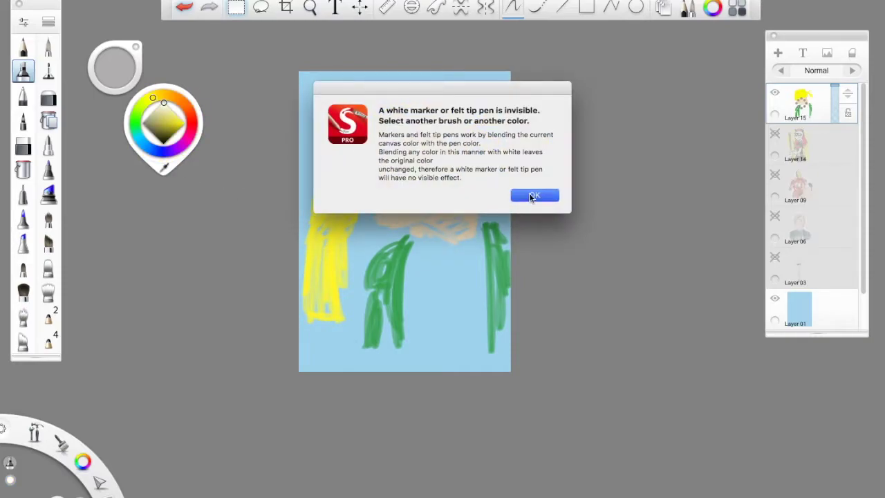
click(534, 195)
click(49, 69)
mouse_move(321, 159)
mouse_down()
mouse_move(318, 139)
mouse_move(323, 161)
mouse_move(304, 158)
mouse_move(301, 204)
mouse_move(314, 148)
mouse_move(304, 185)
mouse_move(349, 168)
mouse_up()
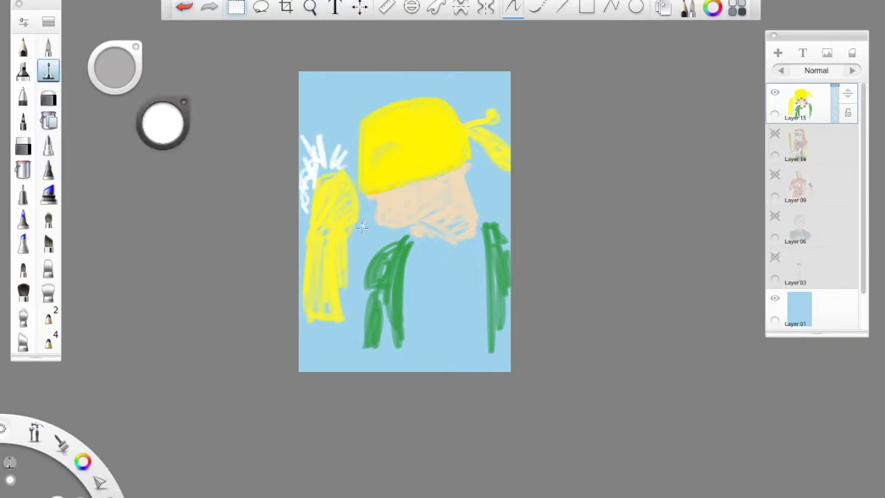
mouse_move(361, 225)
mouse_down()
mouse_move(376, 239)
mouse_move(366, 202)
mouse_up()
Pick a near-black and add dark accents to the white spikes, the fist and the edge of the yellow forearm.
click(162, 121)
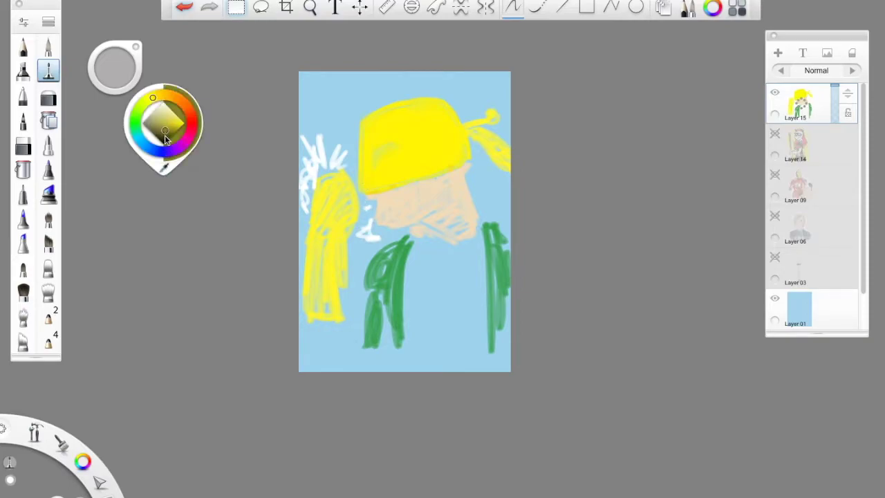
drag(165, 132, 173, 140)
mouse_move(310, 173)
mouse_down()
mouse_move(316, 151)
mouse_move(324, 169)
mouse_move(309, 186)
mouse_up()
mouse_move(334, 157)
mouse_down()
mouse_move(344, 163)
mouse_move(343, 197)
mouse_move(331, 211)
mouse_up()
mouse_move(328, 178)
mouse_down()
mouse_move(348, 213)
mouse_move(346, 320)
mouse_up()
Draw near-black contour lines along the edges and sleeve folds of the green coat.
drag(407, 368, 405, 255)
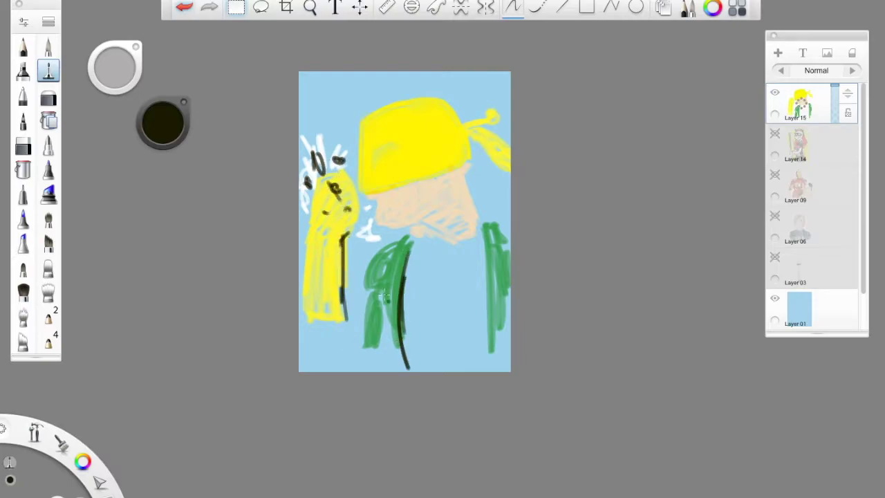
mouse_move(399, 358)
mouse_down()
mouse_move(380, 268)
mouse_move(374, 363)
mouse_up()
mouse_move(487, 230)
mouse_down()
mouse_move(497, 366)
mouse_move(510, 244)
mouse_up()
drag(508, 291, 507, 319)
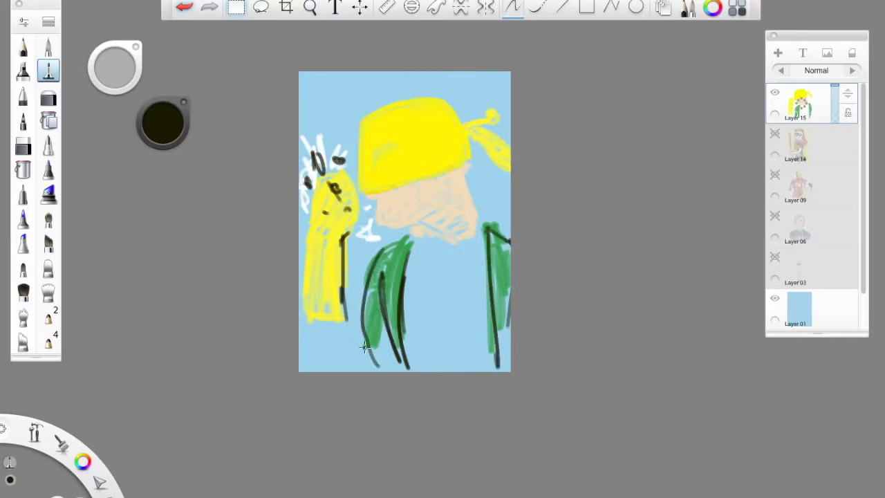
Sample the peach skin tone and fill the neck and bare torso between the coat sides with a larger brush.
alt+click(433, 184)
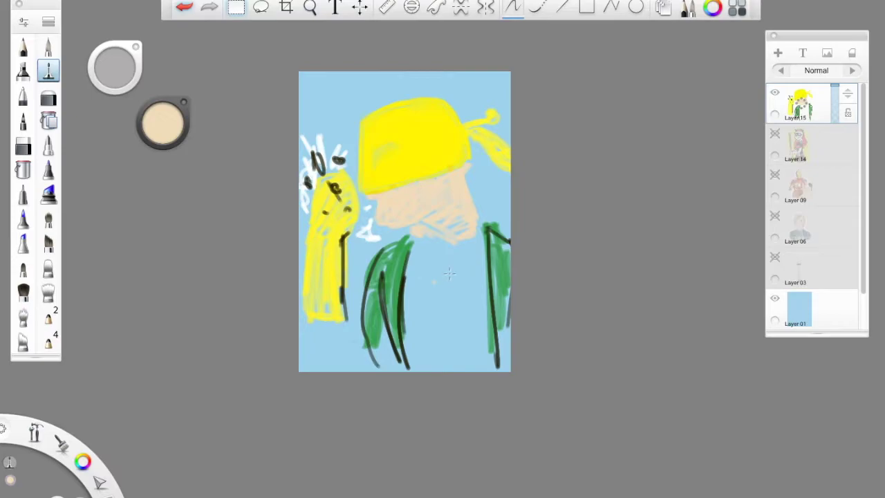
mouse_move(122, 80)
mouse_down()
mouse_move(310, 73)
mouse_move(437, 243)
mouse_move(427, 358)
mouse_up()
drag(419, 242, 424, 358)
drag(445, 261, 438, 250)
drag(442, 363, 447, 251)
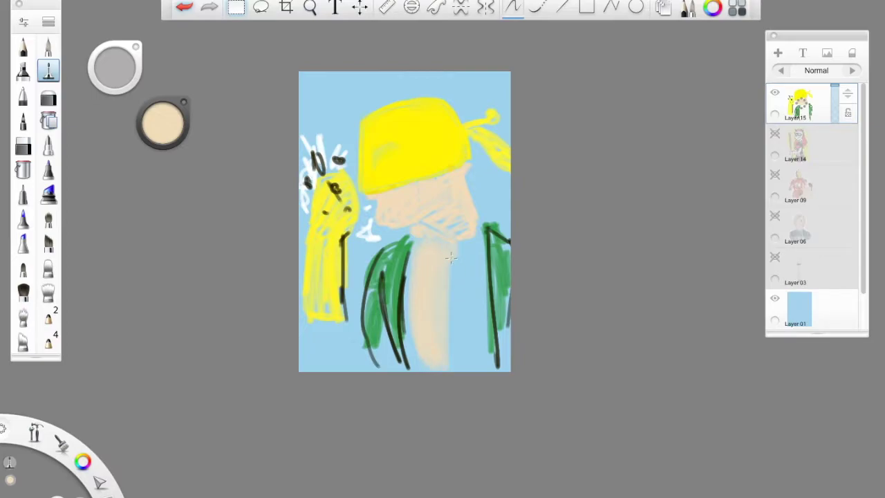
mouse_move(467, 293)
mouse_down()
mouse_move(458, 254)
mouse_move(466, 302)
mouse_move(468, 242)
mouse_move(445, 220)
mouse_move(452, 256)
mouse_move(461, 231)
mouse_up()
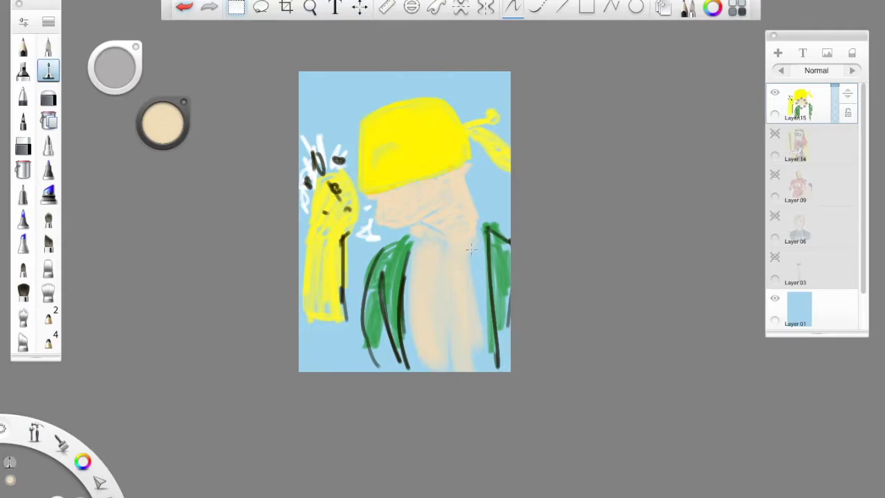
drag(471, 249, 486, 364)
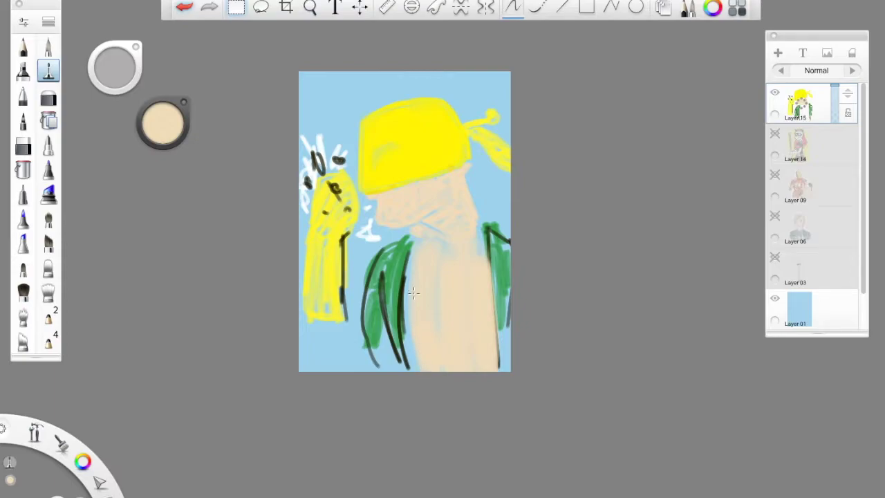
Sample the coat's green and paint the sleeve under the yellow forearm, filling out both coat sides.
mouse_move(163, 124)
mouse_down()
mouse_move(171, 154)
mouse_move(362, 208)
mouse_move(373, 289)
mouse_up()
mouse_move(319, 330)
mouse_down()
mouse_move(345, 399)
mouse_move(330, 335)
mouse_move(334, 359)
mouse_move(342, 333)
mouse_move(359, 368)
mouse_move(347, 334)
mouse_move(385, 350)
mouse_up()
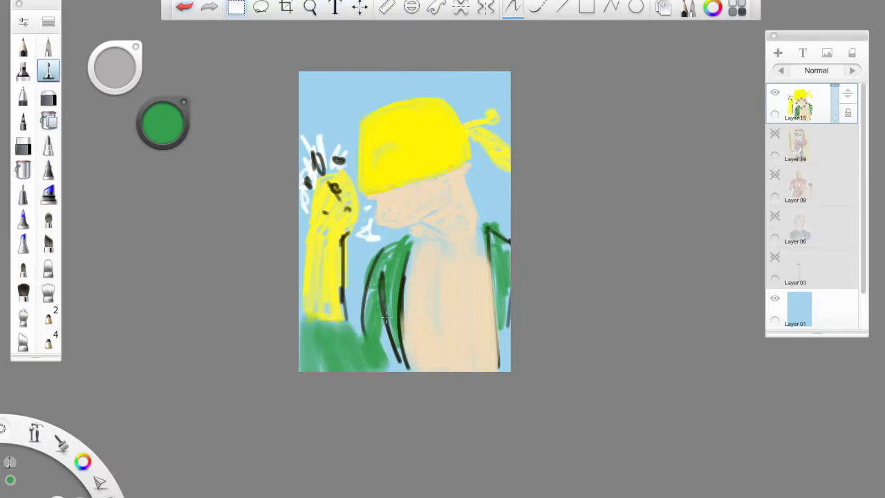
drag(386, 317, 390, 360)
drag(499, 299, 492, 350)
Sample the headscarf's yellow and paint broad vertical bands along both inner edges of the coat.
drag(177, 142, 176, 146)
click(176, 146)
click(161, 168)
click(425, 132)
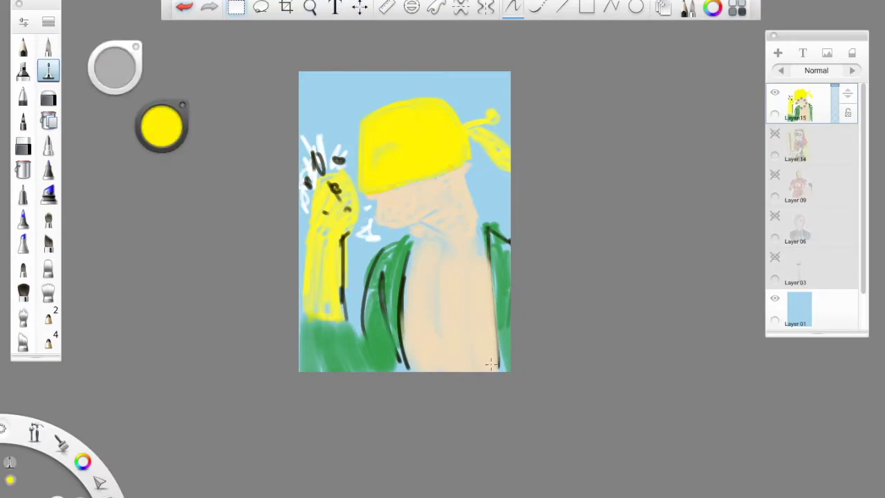
drag(492, 185, 492, 303)
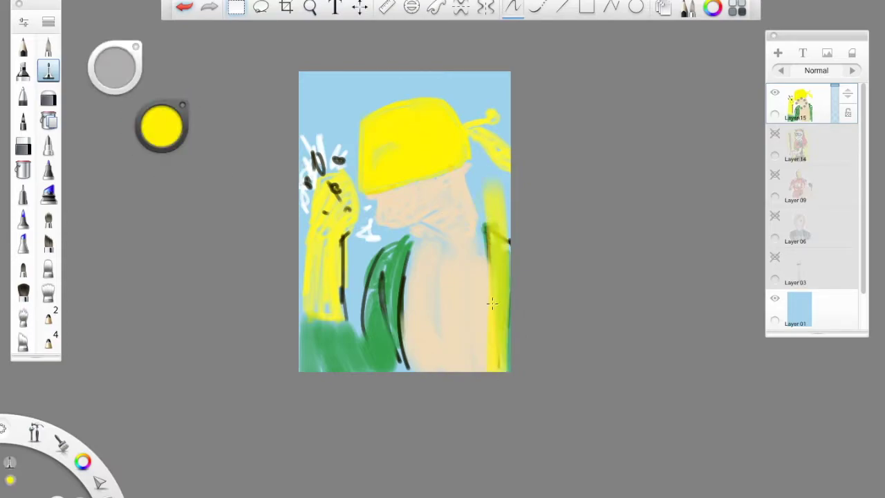
drag(402, 242, 410, 346)
drag(489, 208, 491, 335)
click(418, 205)
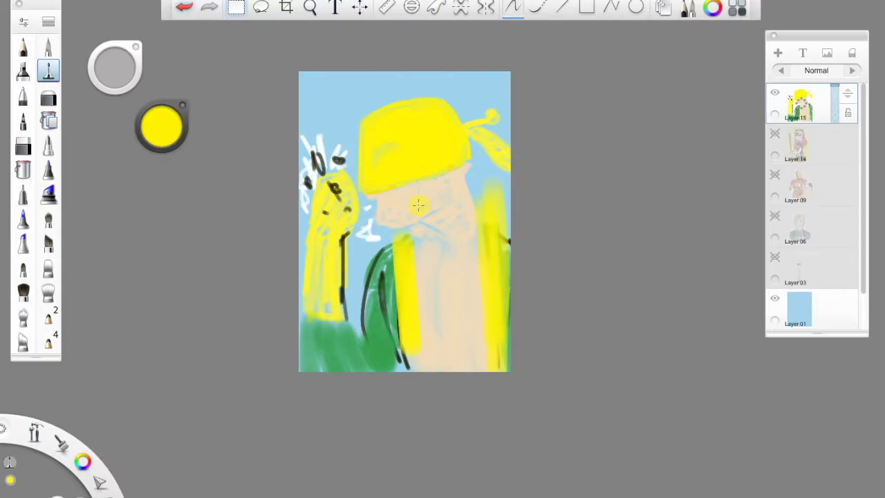
Pick a medium brown and draw two short marker strokes for facial features beneath the headscarf.
click(174, 130)
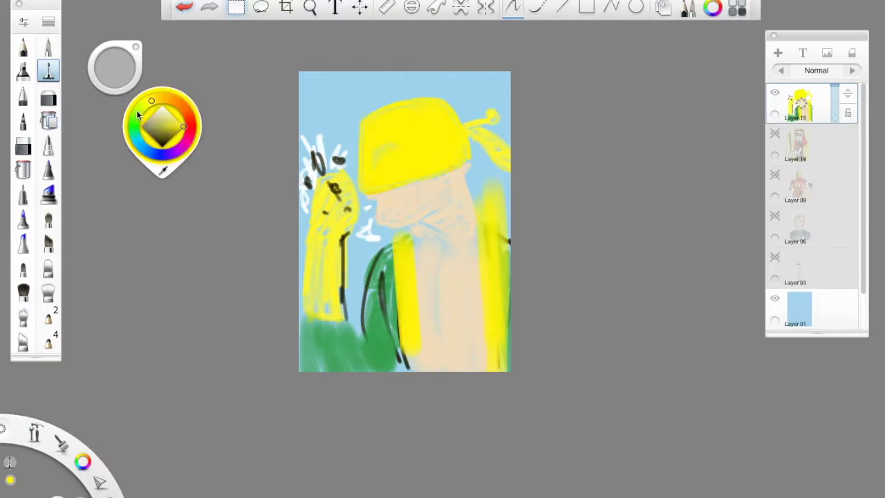
click(176, 103)
click(159, 129)
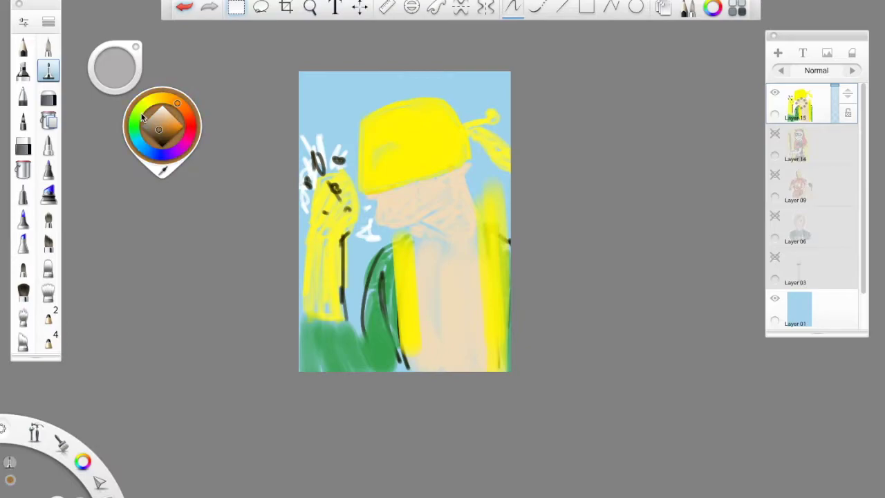
click(23, 71)
mouse_move(385, 204)
mouse_down()
mouse_move(404, 206)
mouse_move(391, 197)
mouse_up()
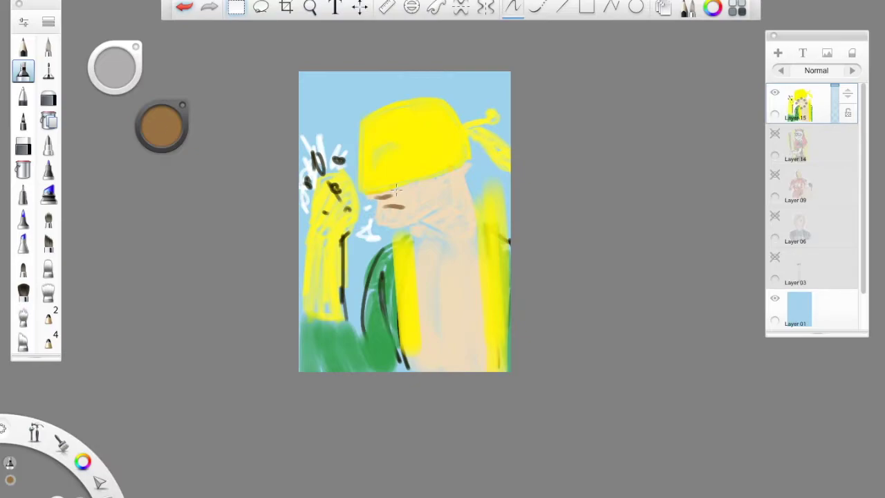
Change the marker color to black and paint a winged emblem on the lower torso.
click(161, 126)
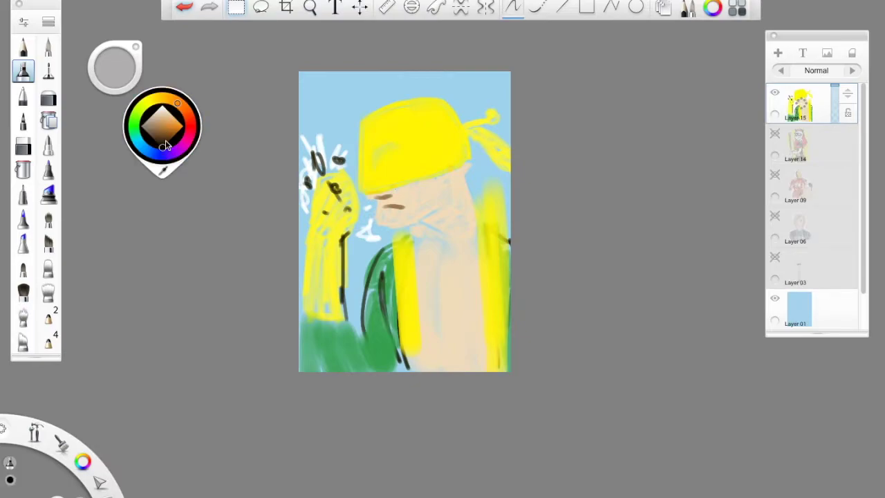
mouse_move(454, 329)
mouse_down()
mouse_move(434, 308)
mouse_move(455, 334)
mouse_move(445, 322)
mouse_move(446, 342)
mouse_move(446, 308)
mouse_move(449, 324)
mouse_move(432, 340)
mouse_move(442, 339)
mouse_move(413, 316)
mouse_move(436, 349)
mouse_move(422, 352)
mouse_move(436, 348)
mouse_move(449, 375)
mouse_move(449, 333)
mouse_move(481, 286)
mouse_move(447, 350)
mouse_move(458, 355)
mouse_move(462, 342)
mouse_move(476, 362)
mouse_move(480, 333)
mouse_move(468, 353)
mouse_move(477, 329)
mouse_up()
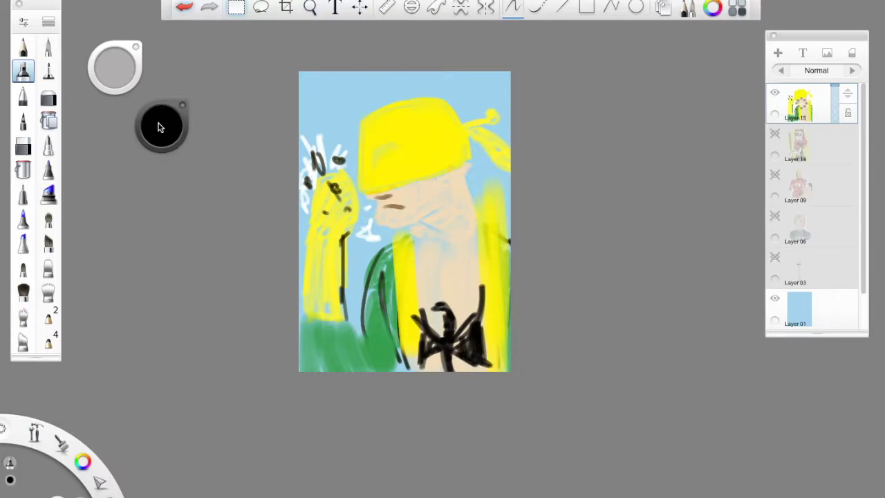
Sample the mouth's brown and draw the jaw and chest lines, filling in hair behind the face beneath the headscarf.
drag(159, 128, 184, 162)
click(387, 196)
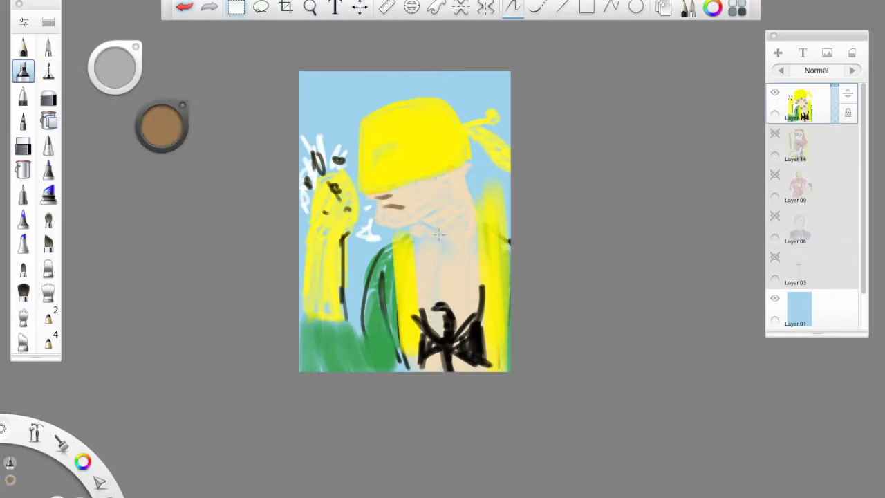
mouse_move(415, 227)
mouse_down()
mouse_move(449, 205)
mouse_move(447, 237)
mouse_move(419, 242)
mouse_move(445, 301)
mouse_up()
drag(446, 261, 448, 304)
mouse_move(461, 168)
mouse_down()
mouse_move(470, 199)
mouse_move(418, 187)
mouse_move(466, 163)
mouse_move(475, 209)
mouse_move(480, 201)
mouse_move(439, 172)
mouse_up()
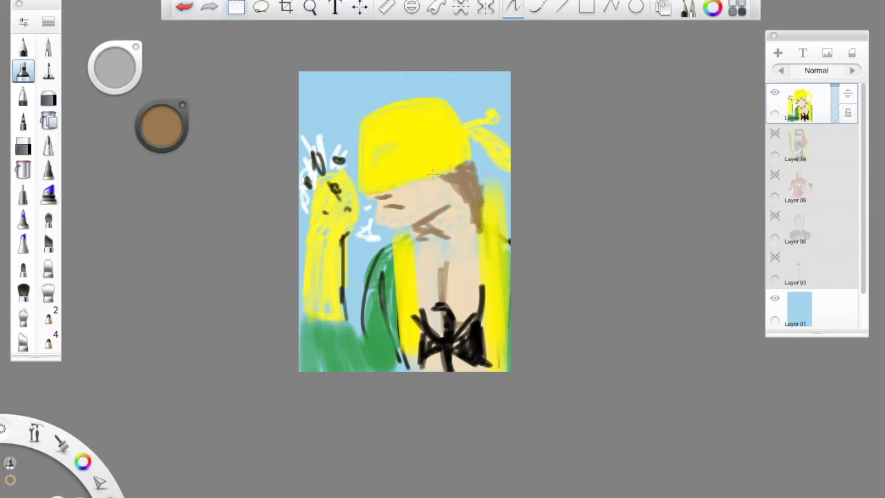
Sample the torso emblem's near-black as the marker color.
click(159, 132)
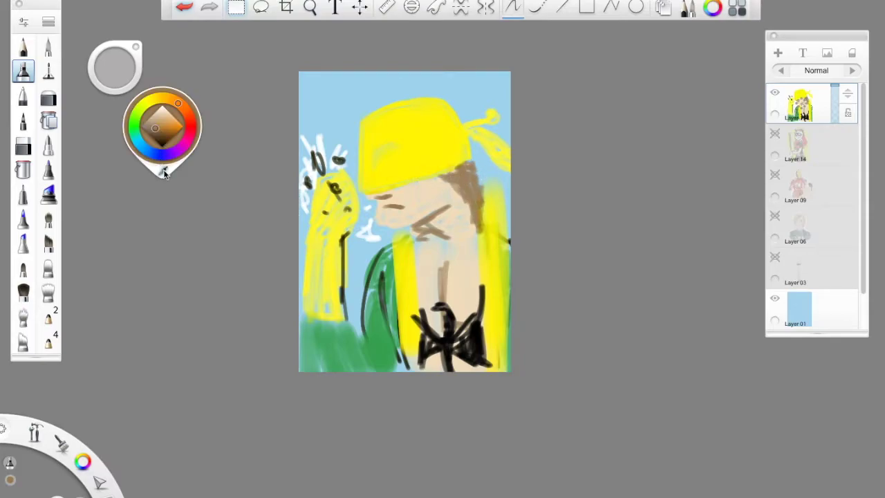
click(163, 170)
click(457, 328)
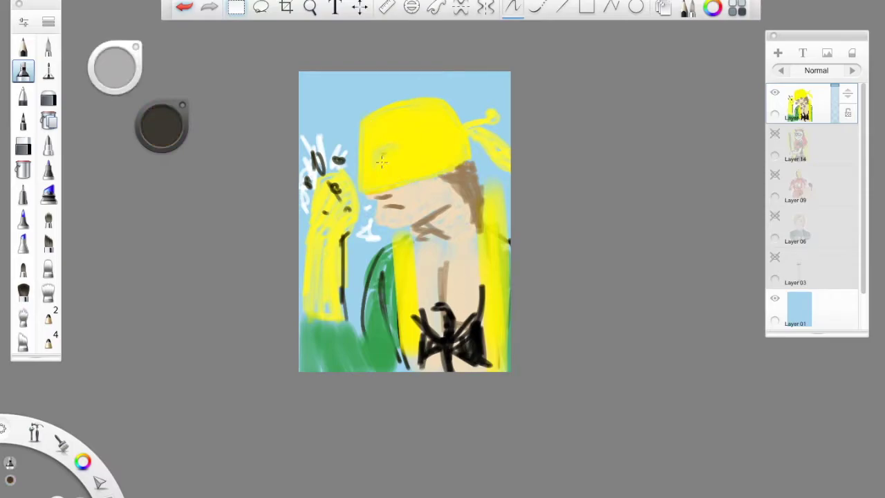
mouse_move(374, 143)
mouse_down()
mouse_move(430, 107)
mouse_move(387, 135)
mouse_move(372, 156)
mouse_move(396, 152)
mouse_move(373, 166)
mouse_move(400, 156)
mouse_up()
click(188, 9)
click(188, 8)
click(188, 8)
Draw a curved near-black mark across the upper headscarf and an eye shape below it.
mouse_move(373, 148)
mouse_down()
mouse_move(394, 116)
mouse_move(434, 109)
mouse_up()
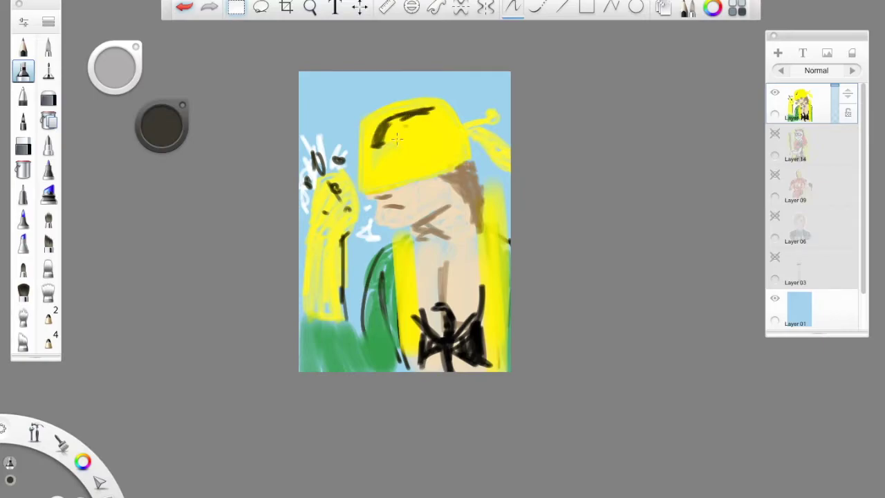
mouse_move(392, 156)
mouse_down()
mouse_move(380, 158)
mouse_move(420, 157)
mouse_up()
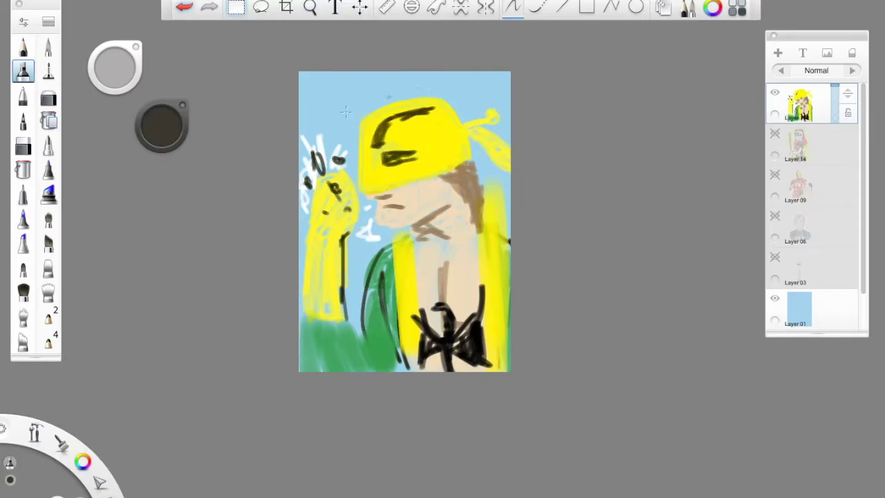
Switch to a non-marker brush in white and paint the eye, a brow stroke, and highlights along the headscarf's edges and tails.
mouse_move(167, 118)
drag(166, 118, 163, 94)
click(389, 158)
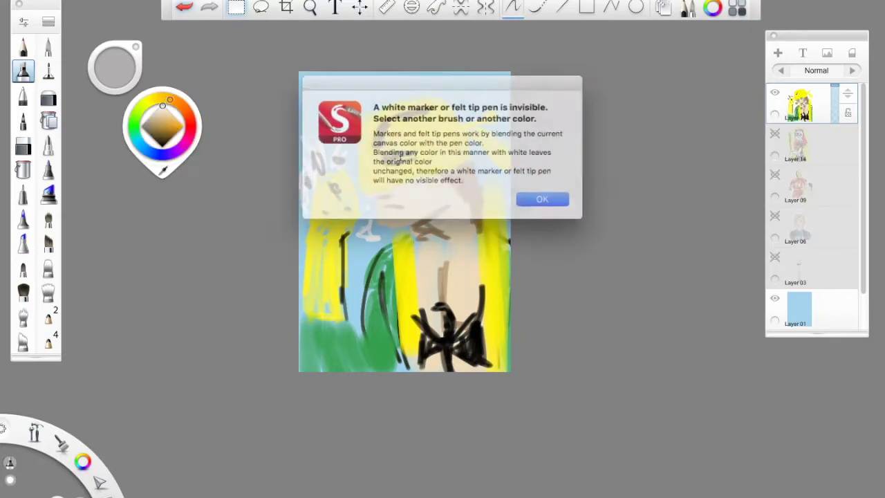
click(543, 200)
click(48, 71)
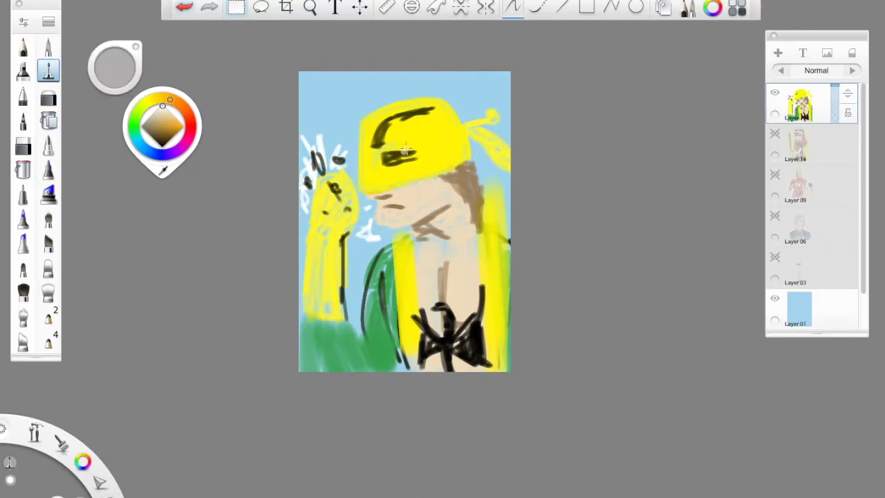
click(393, 159)
mouse_move(393, 159)
mouse_down()
mouse_move(413, 155)
mouse_move(383, 159)
mouse_move(382, 144)
mouse_move(424, 128)
mouse_up()
mouse_move(363, 176)
mouse_down()
mouse_move(358, 119)
mouse_move(416, 101)
mouse_up()
mouse_move(474, 105)
mouse_down()
mouse_move(462, 126)
mouse_move(468, 142)
mouse_move(502, 98)
mouse_move(469, 128)
mouse_move(506, 156)
mouse_up()
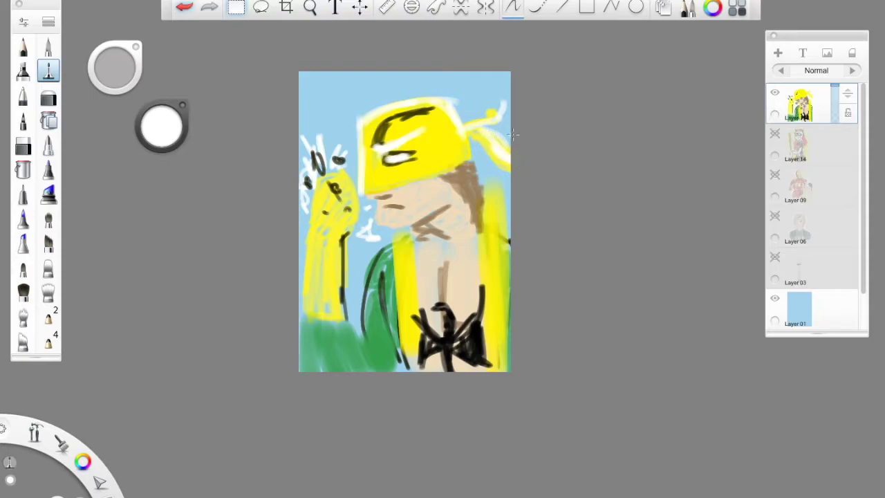
Paint white highlights along the coat, sleeve and lapels, and around the outer edges of the forearm and fist.
mouse_move(349, 325)
mouse_down()
mouse_move(367, 369)
mouse_move(365, 294)
mouse_move(384, 251)
mouse_up()
mouse_move(404, 290)
mouse_down()
mouse_move(394, 242)
mouse_move(409, 326)
mouse_up()
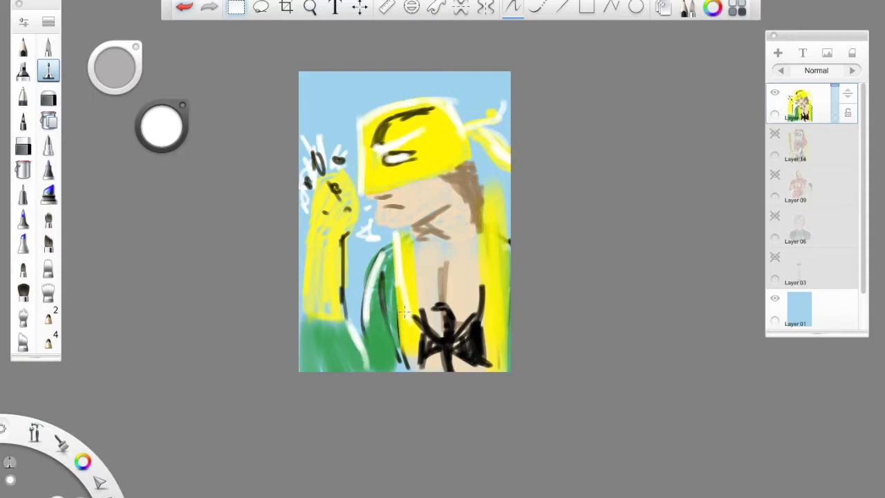
drag(394, 275, 418, 367)
drag(305, 319, 314, 197)
drag(311, 230, 305, 321)
mouse_move(314, 369)
mouse_down()
mouse_move(302, 317)
mouse_move(312, 370)
mouse_up()
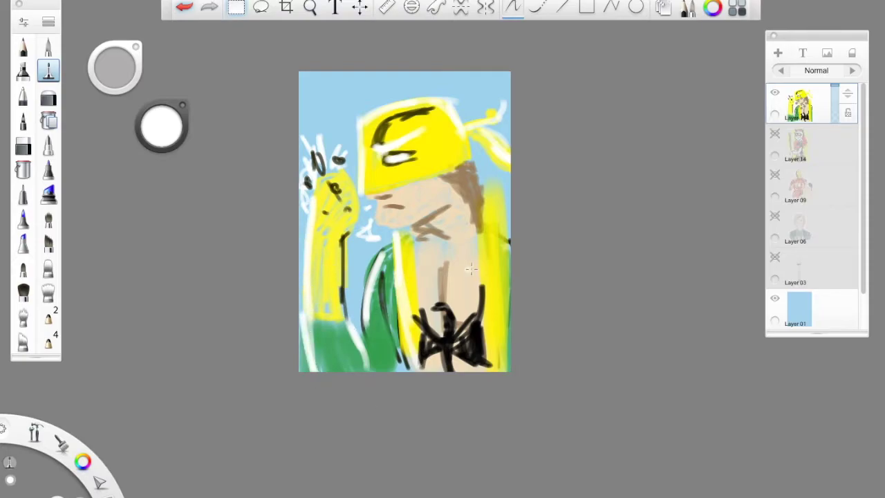
mouse_move(482, 182)
mouse_down()
mouse_move(492, 307)
mouse_move(498, 161)
mouse_up()
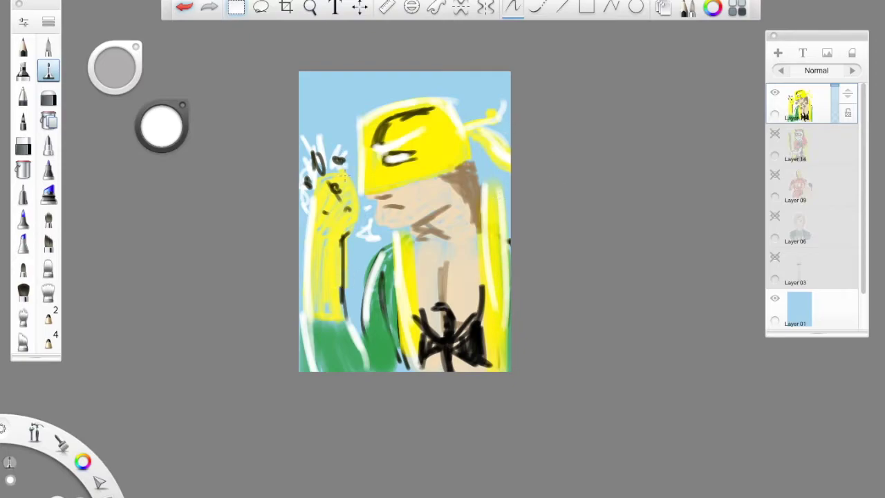
drag(344, 174, 359, 207)
drag(333, 172, 318, 185)
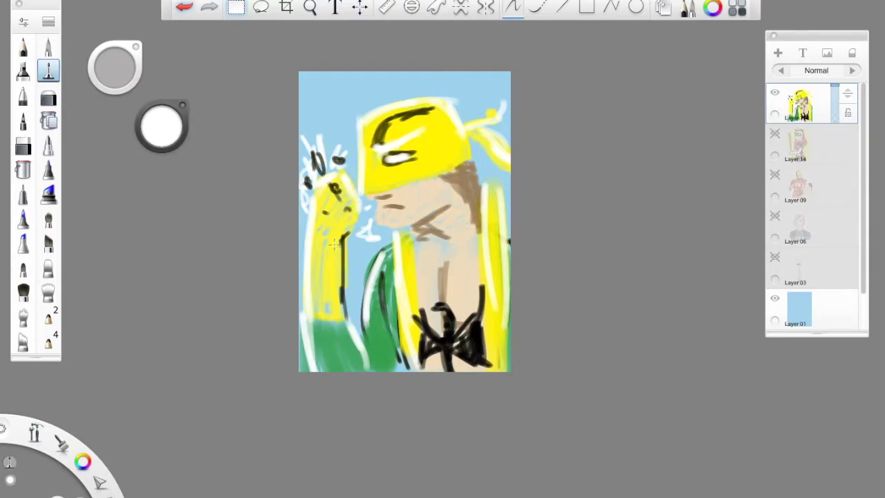
Sample the face's skin tone and repaint the jaw, neck and chest, adding touches inside the headscarf's curved mark and along its lower edge.
drag(161, 126, 430, 183)
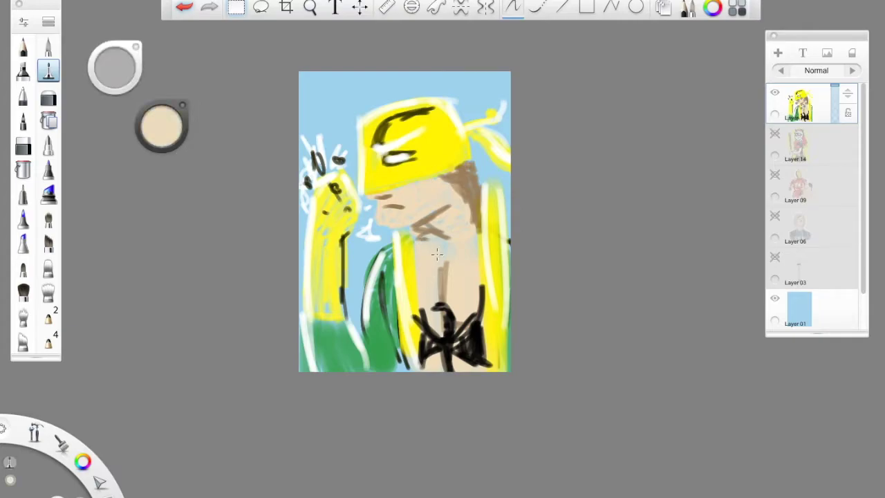
drag(433, 239, 439, 217)
drag(439, 236, 440, 224)
drag(447, 293, 450, 260)
drag(436, 322, 428, 283)
drag(420, 121, 438, 109)
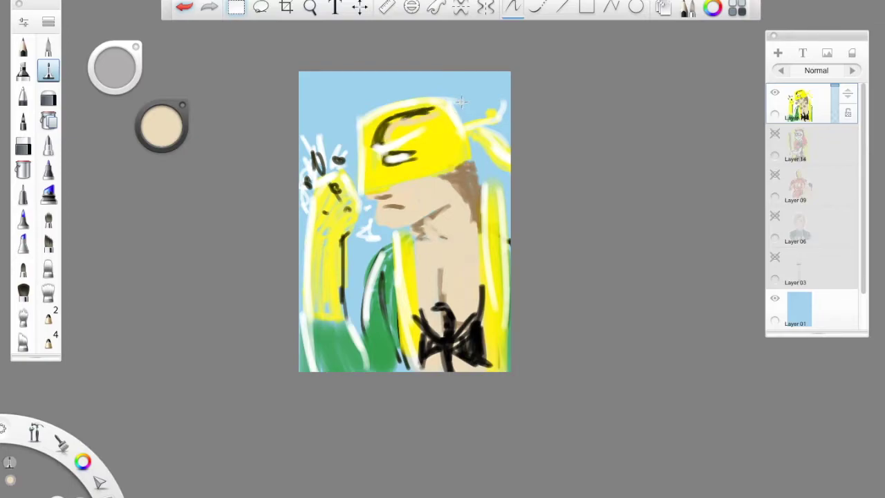
drag(477, 161, 440, 173)
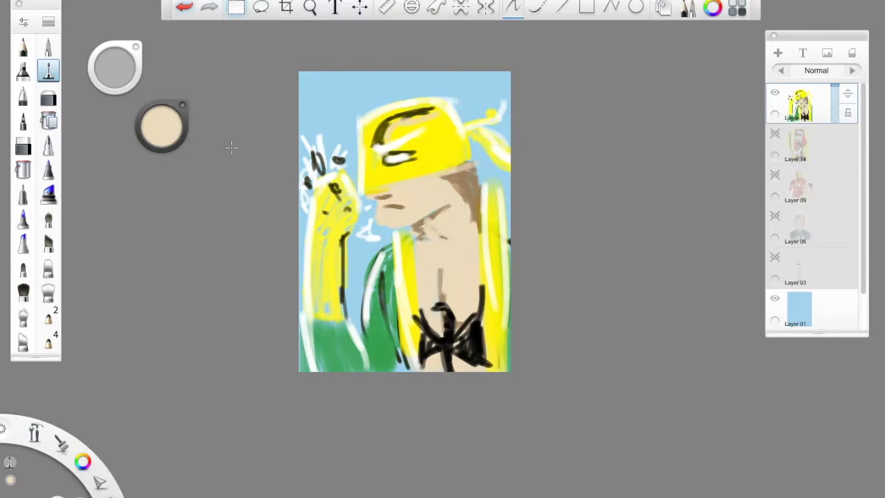
click(185, 131)
drag(473, 165, 423, 174)
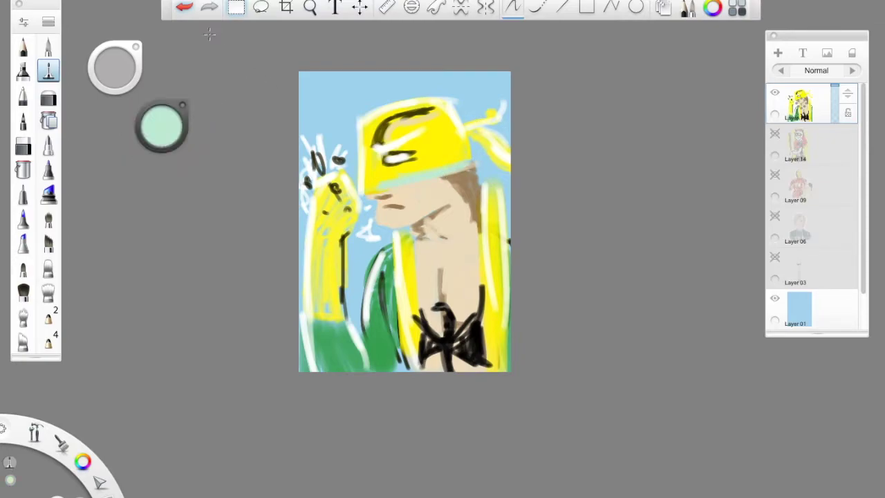
key(ctrl+z)
click(185, 10)
click(189, 10)
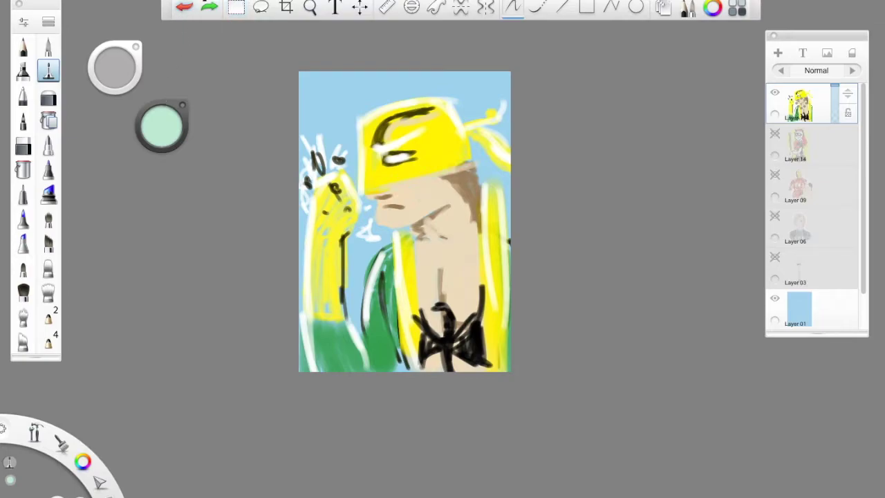
Sample the coat's green and paint accents along the headscarf's lower edge, its hanging tail and the far lapel.
click(161, 129)
click(159, 171)
click(372, 328)
drag(387, 187, 461, 166)
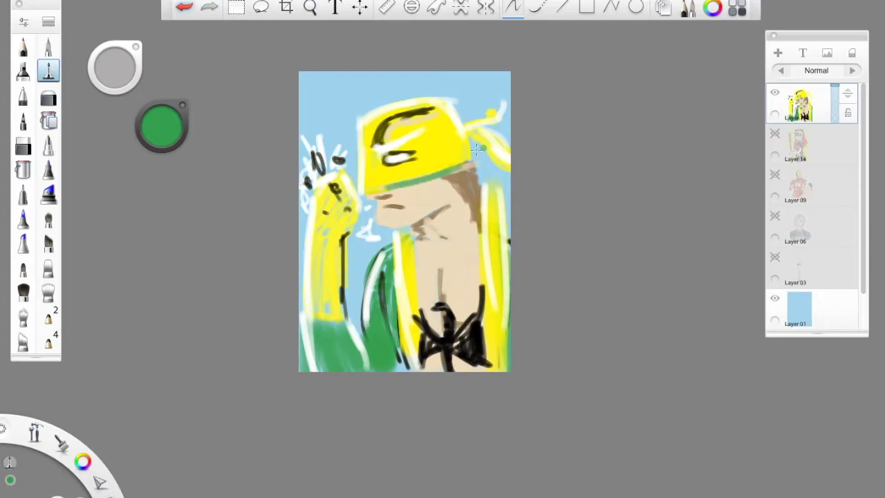
mouse_move(479, 131)
mouse_down()
mouse_move(510, 146)
mouse_move(489, 178)
mouse_move(482, 228)
mouse_move(499, 370)
mouse_up()
drag(508, 247, 501, 292)
Fill out the green on the coat's near side and on the sleeve beneath the yellow forearm.
drag(384, 275, 399, 364)
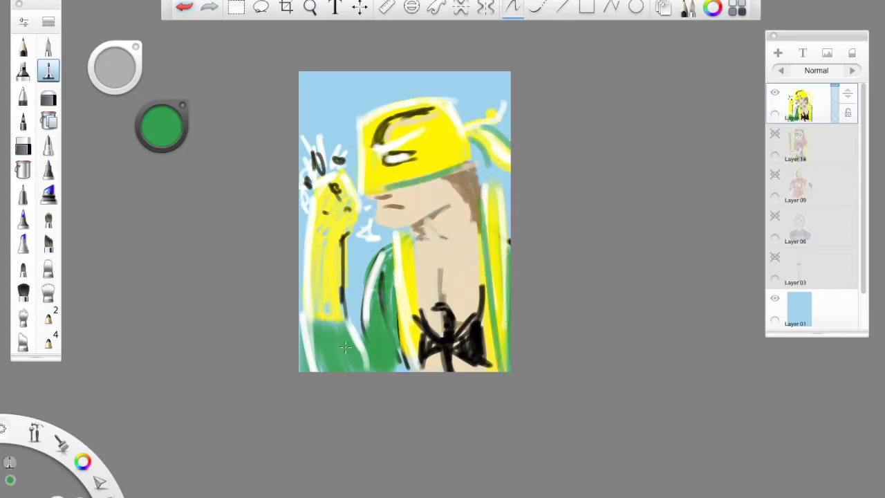
mouse_move(313, 333)
mouse_down()
mouse_move(330, 340)
mouse_move(345, 331)
mouse_move(367, 379)
mouse_up()
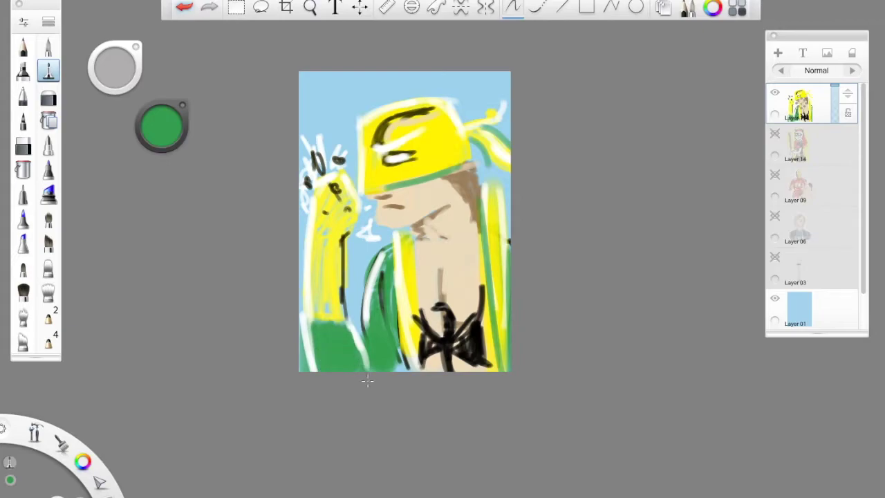
mouse_move(382, 305)
mouse_down()
mouse_move(389, 286)
mouse_move(411, 361)
mouse_up()
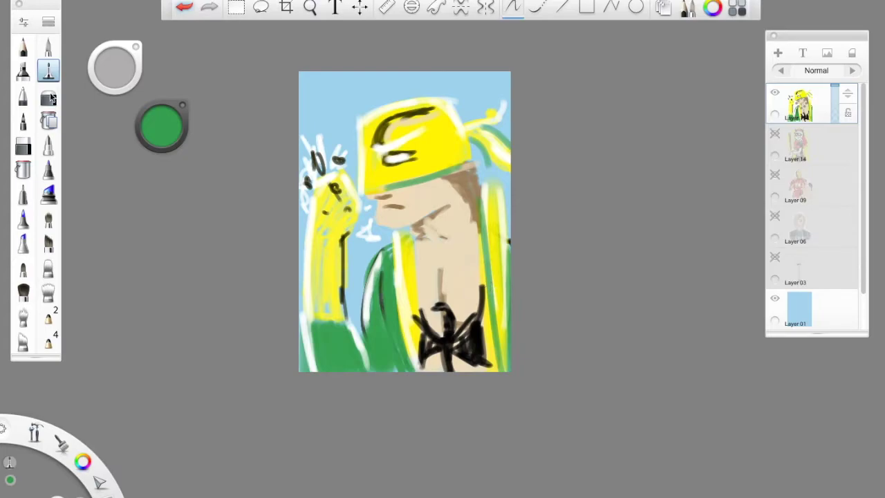
Choose a soft brush, sample the hair's grayish brown, adjust the brush size and shade the cheek, neck and upper chest.
drag(49, 49, 55, 193)
click(56, 52)
click(168, 131)
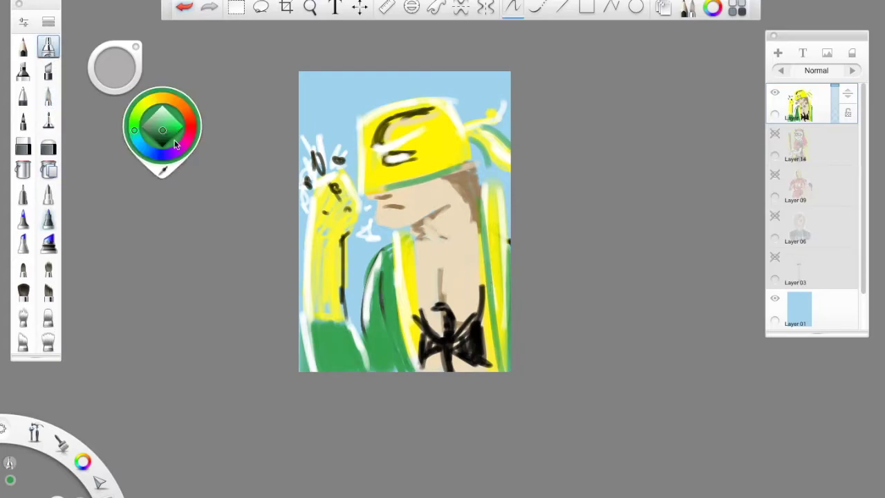
click(163, 170)
click(472, 183)
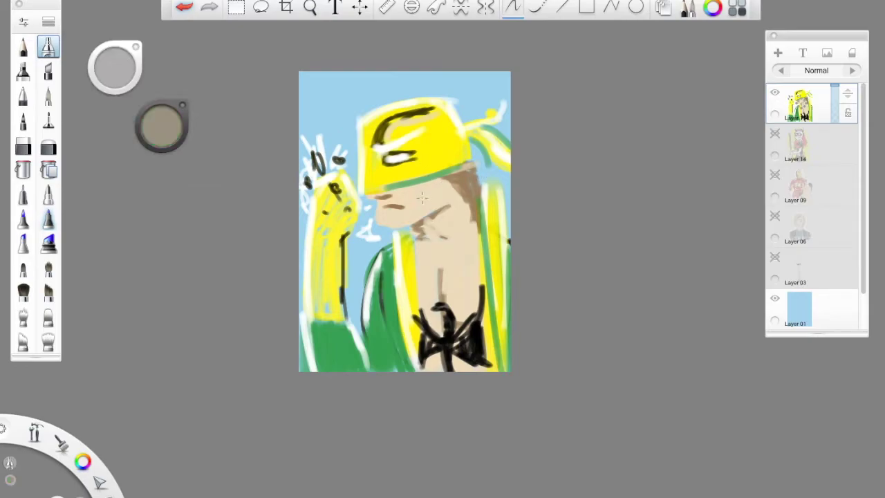
drag(115, 70, 336, 57)
mouse_move(440, 183)
mouse_down()
mouse_move(423, 204)
mouse_move(442, 182)
mouse_up()
mouse_move(447, 225)
mouse_down()
mouse_move(427, 225)
mouse_move(442, 250)
mouse_move(459, 249)
mouse_move(425, 266)
mouse_move(421, 318)
mouse_move(418, 201)
mouse_up()
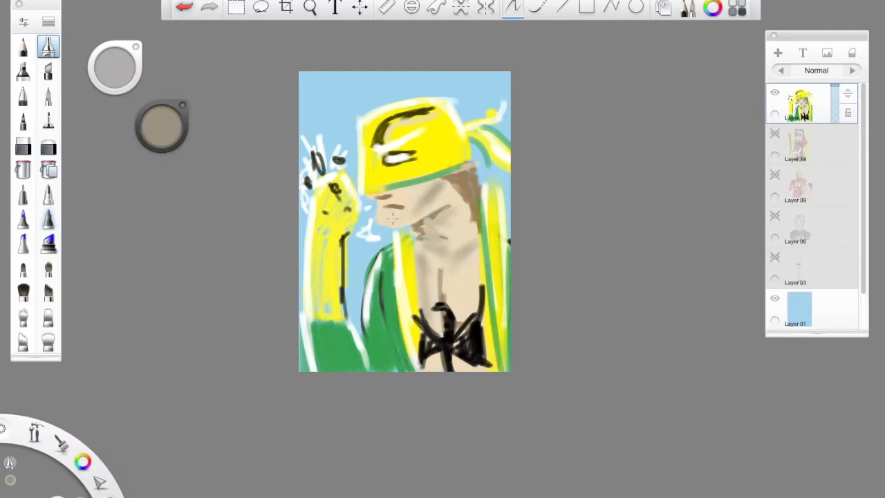
Change the color to light pink and tint the cheek, neck and chest.
click(161, 125)
drag(169, 100, 190, 121)
click(165, 113)
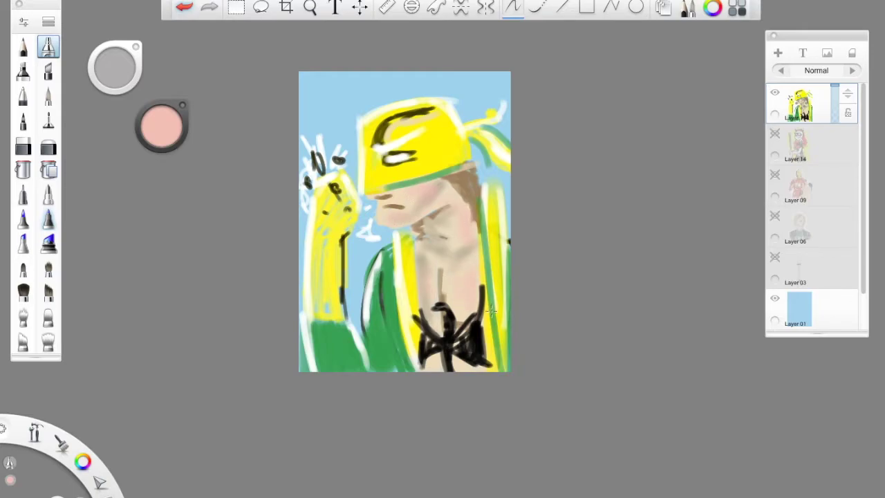
Add a layer beneath the figure and use a resized broad brush in near-black to paint between the forearm and coat.
click(777, 52)
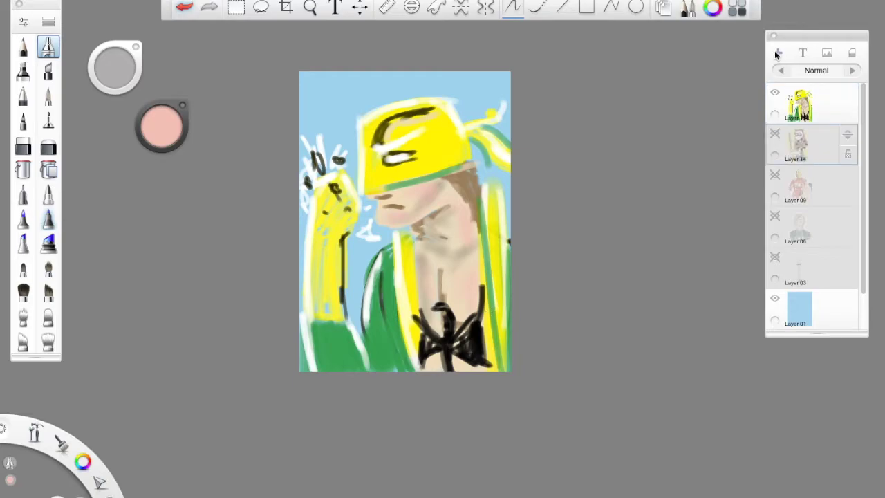
click(23, 291)
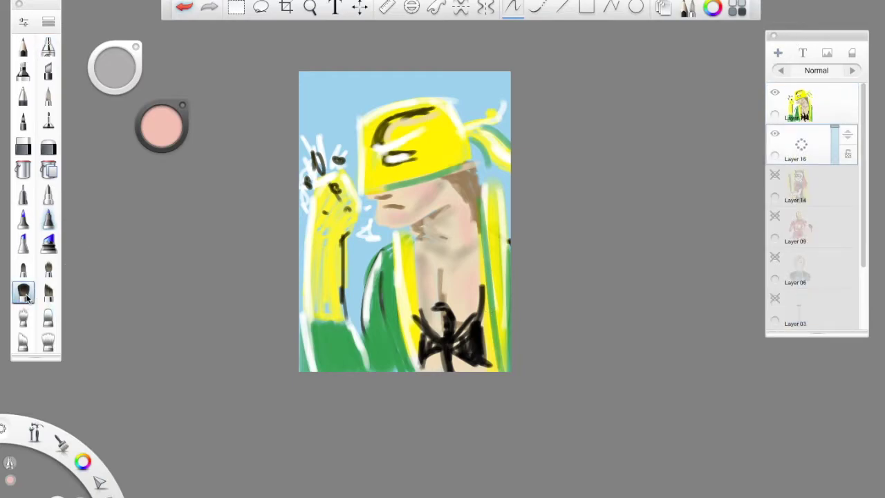
click(165, 123)
drag(164, 136, 182, 153)
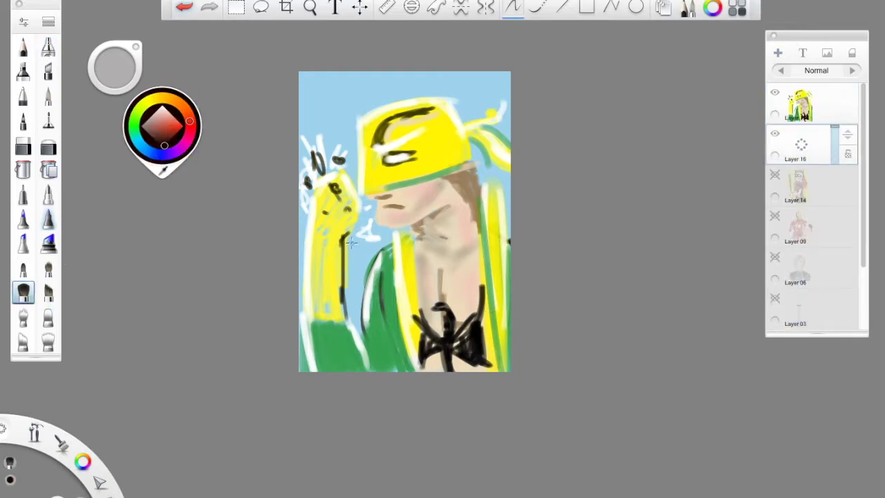
mouse_move(113, 58)
mouse_down()
mouse_move(379, 76)
mouse_move(429, 92)
mouse_up()
mouse_move(351, 235)
mouse_down()
mouse_move(353, 320)
mouse_move(350, 276)
mouse_up()
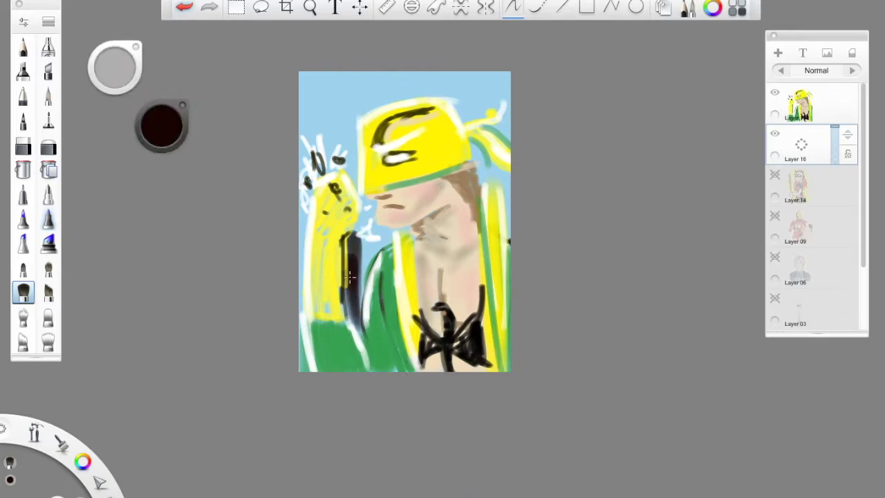
drag(402, 233, 355, 318)
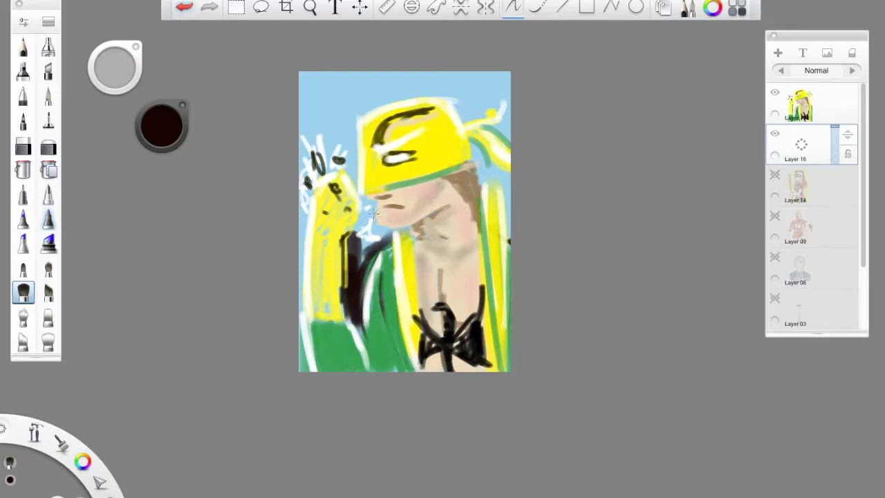
Paint near-black behind the face and around the headscarf, continuing down behind its knotted tails.
drag(374, 226, 357, 177)
drag(358, 113, 364, 207)
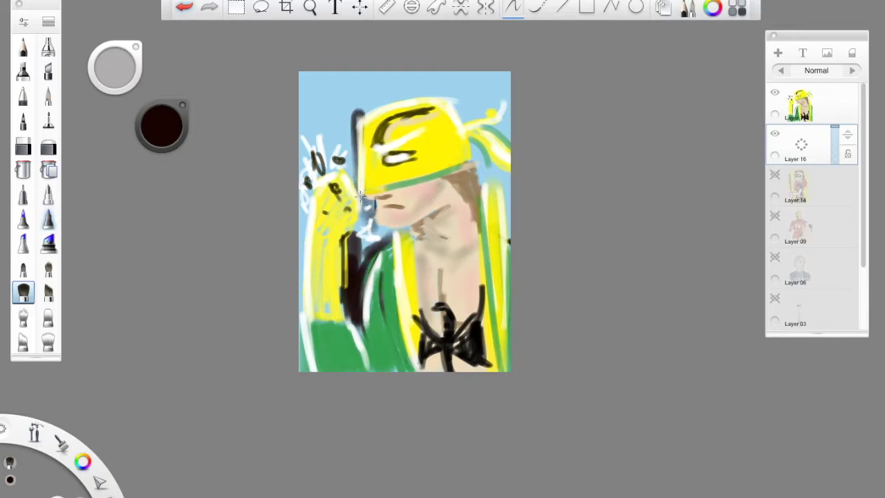
mouse_move(385, 235)
mouse_down()
mouse_move(364, 206)
mouse_move(355, 167)
mouse_up()
drag(366, 252, 354, 149)
mouse_move(367, 111)
mouse_down()
mouse_move(448, 93)
mouse_move(438, 98)
mouse_move(463, 96)
mouse_move(458, 121)
mouse_move(459, 97)
mouse_move(474, 109)
mouse_move(504, 105)
mouse_move(514, 138)
mouse_move(479, 144)
mouse_move(478, 156)
mouse_move(508, 212)
mouse_up()
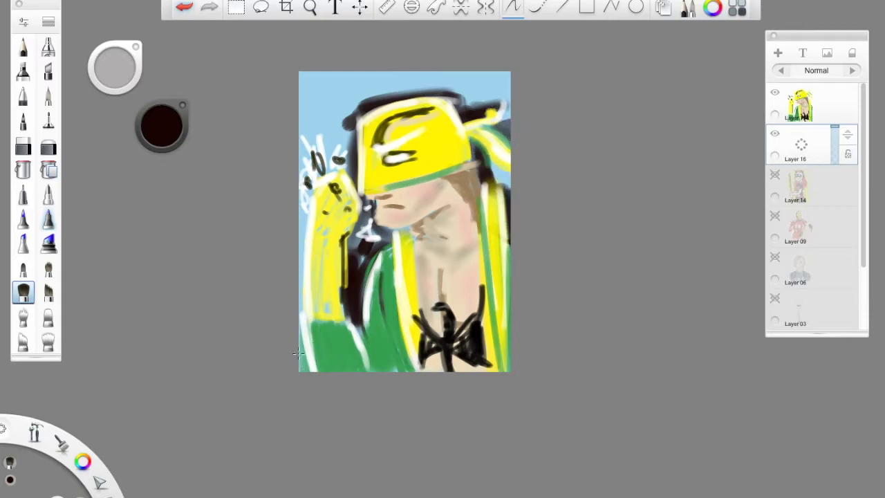
Extend the near-black backdrop along the forearm's outer edge, around the fist and beside the far lapel.
drag(304, 366, 300, 276)
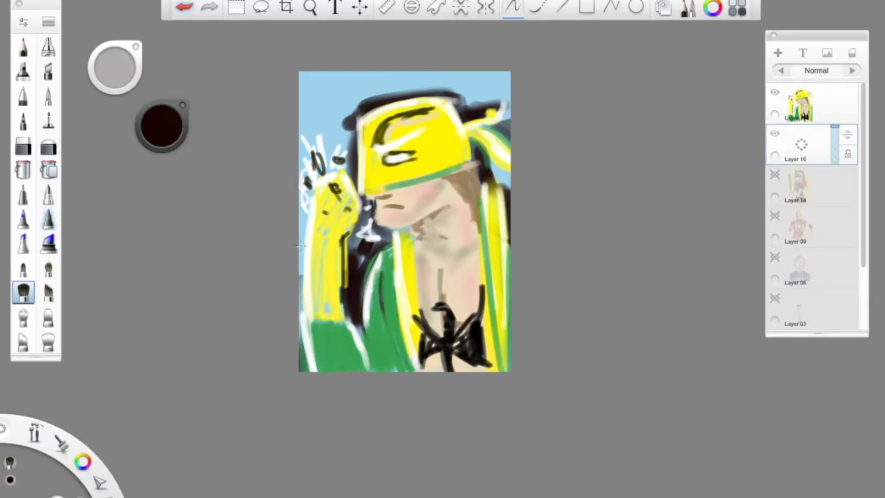
drag(308, 201, 302, 359)
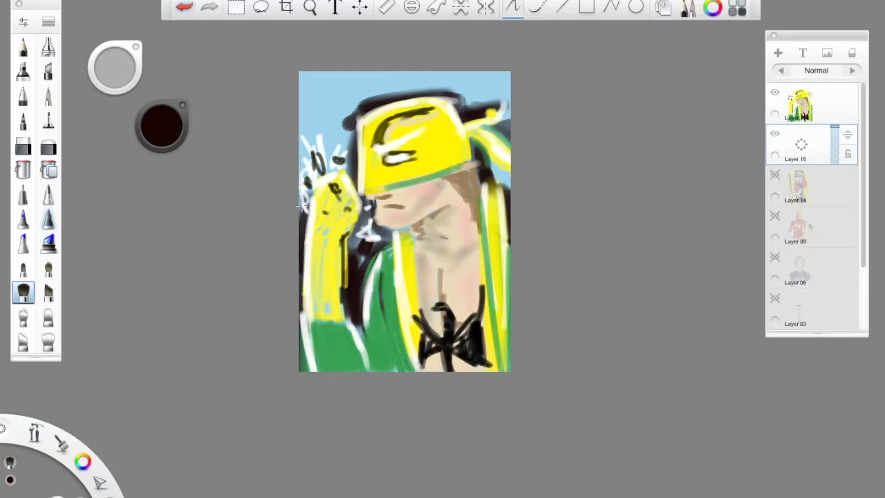
mouse_move(346, 165)
mouse_down()
mouse_move(308, 188)
mouse_move(307, 173)
mouse_move(355, 151)
mouse_up()
mouse_move(492, 177)
mouse_down()
mouse_move(529, 197)
mouse_move(524, 175)
mouse_up()
drag(350, 158, 353, 186)
drag(362, 219, 358, 266)
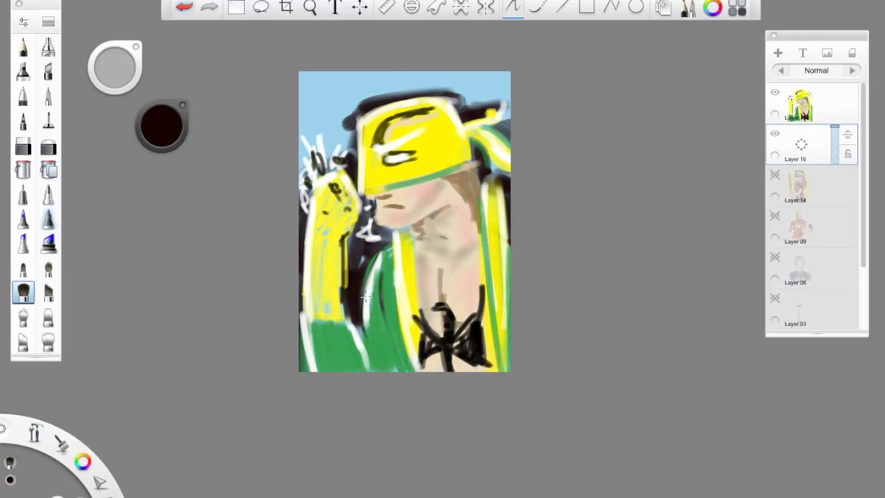
mouse_move(320, 174)
mouse_down()
mouse_move(351, 138)
mouse_move(349, 168)
mouse_up()
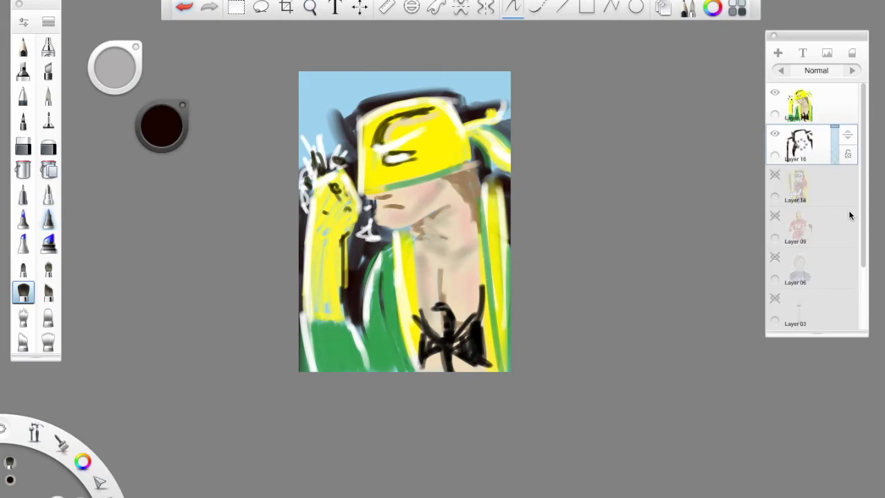
Merge the figure's layer with the dark backdrop layer below it.
click(825, 111)
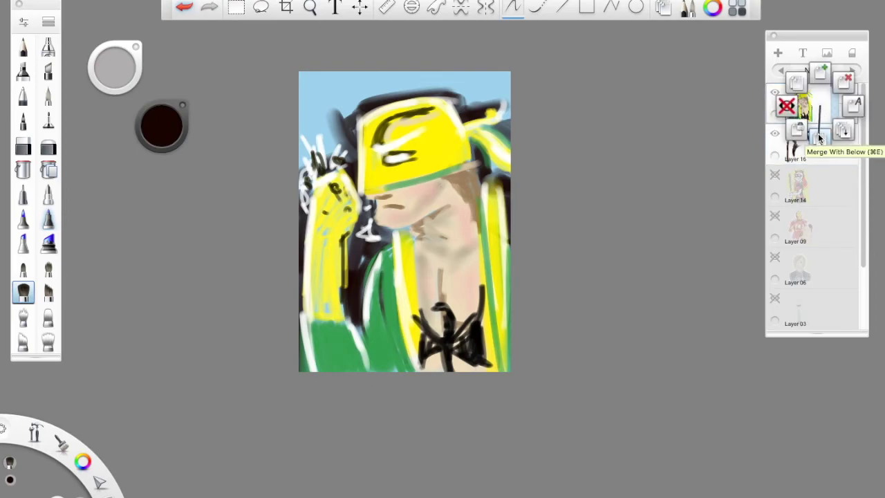
click(818, 138)
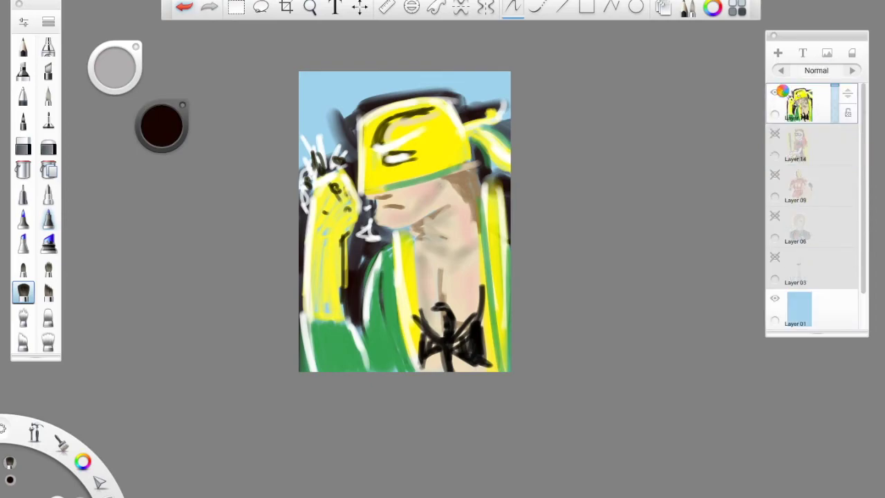